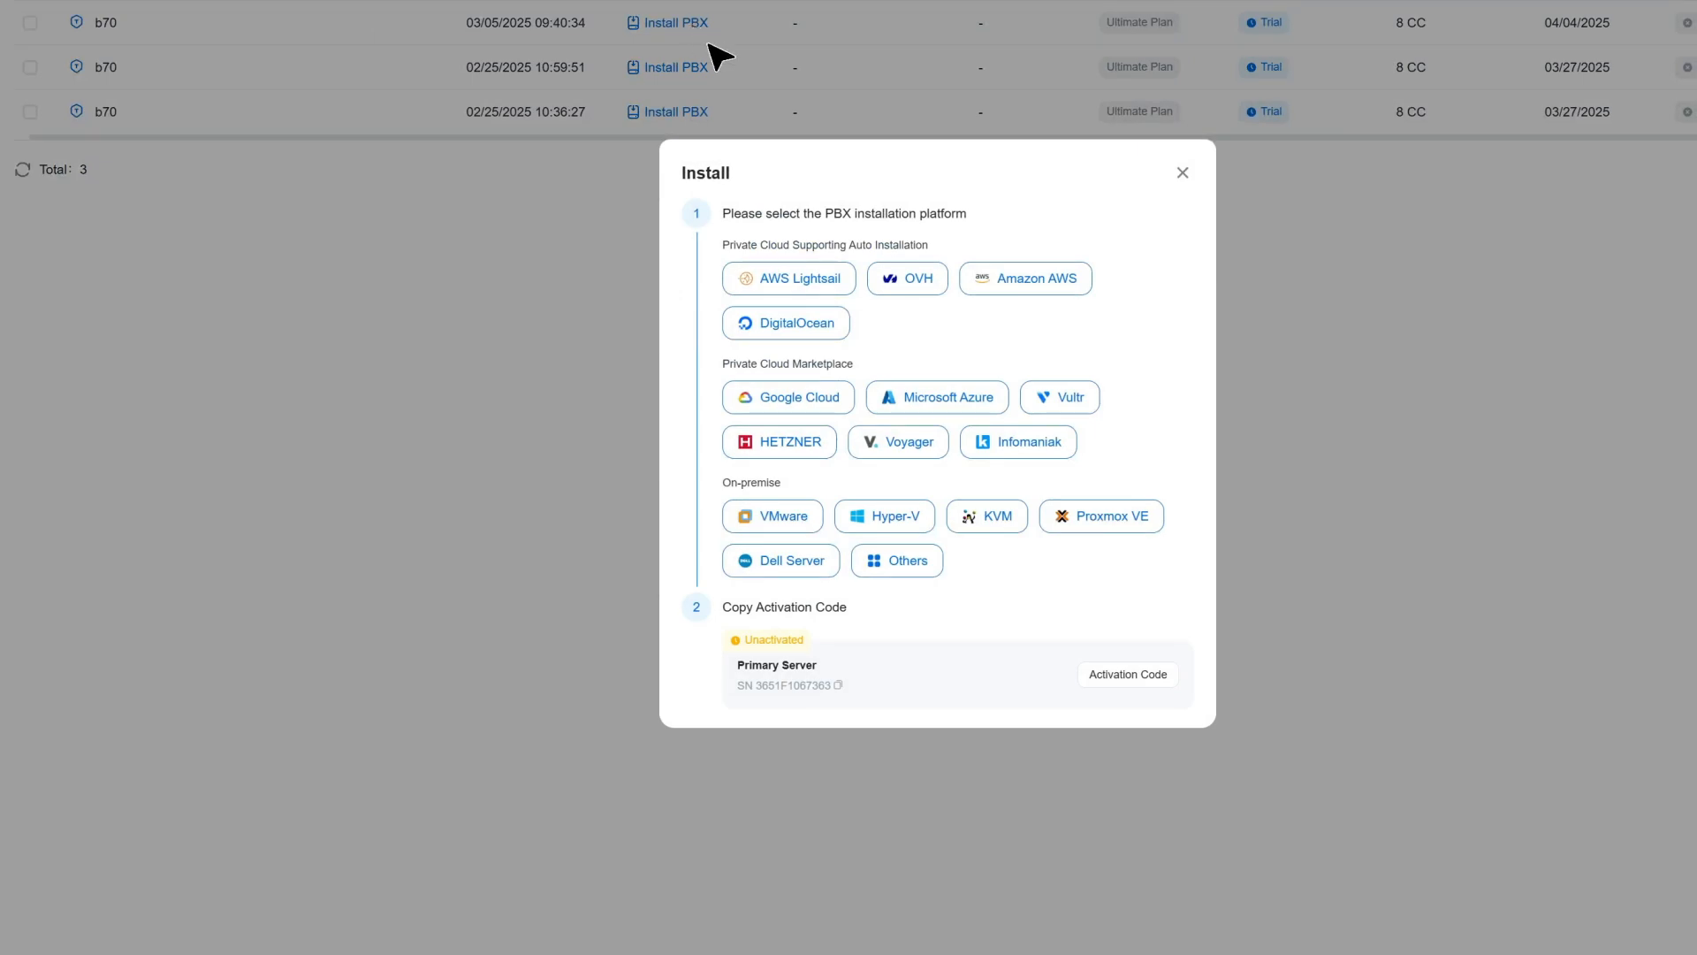
Step: Show the primary server's activation code in the PBX installation dialog and copy it
scroll(1123, 595, down, 1)
click(1121, 588)
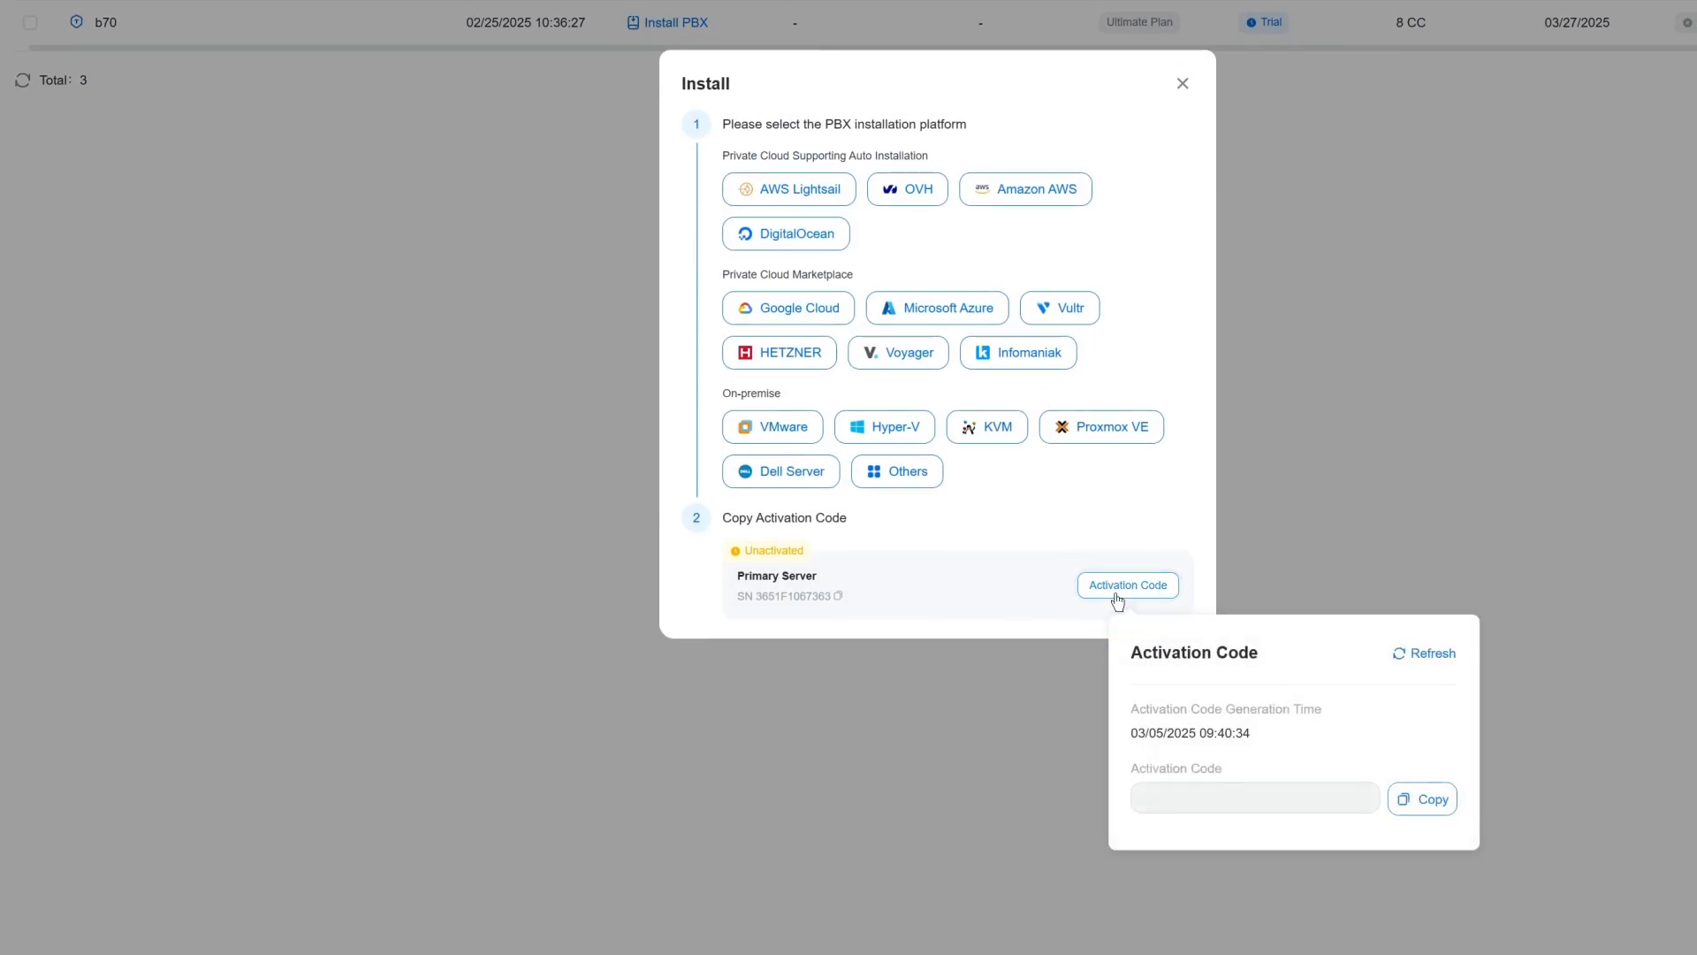
click(1430, 799)
Step: Open the Hyper-V installation guide and download the automatic and manual Ubuntu ISO files of Yeastar P-Series Software Edition
click(886, 428)
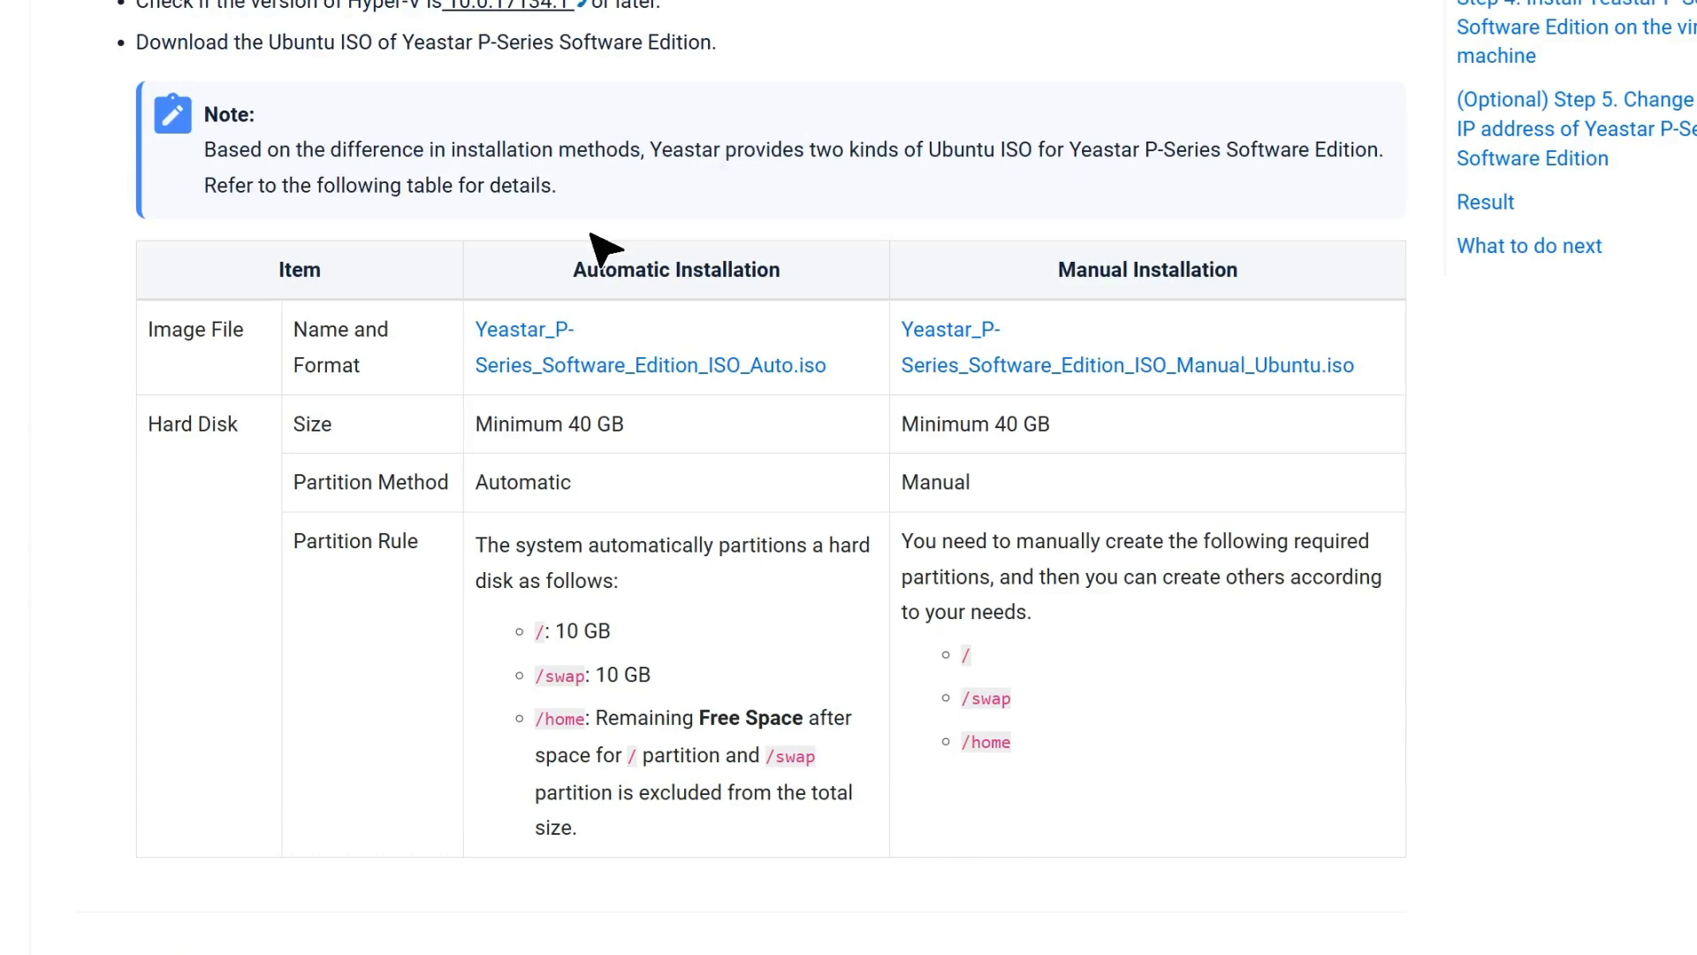
click(674, 372)
click(1021, 378)
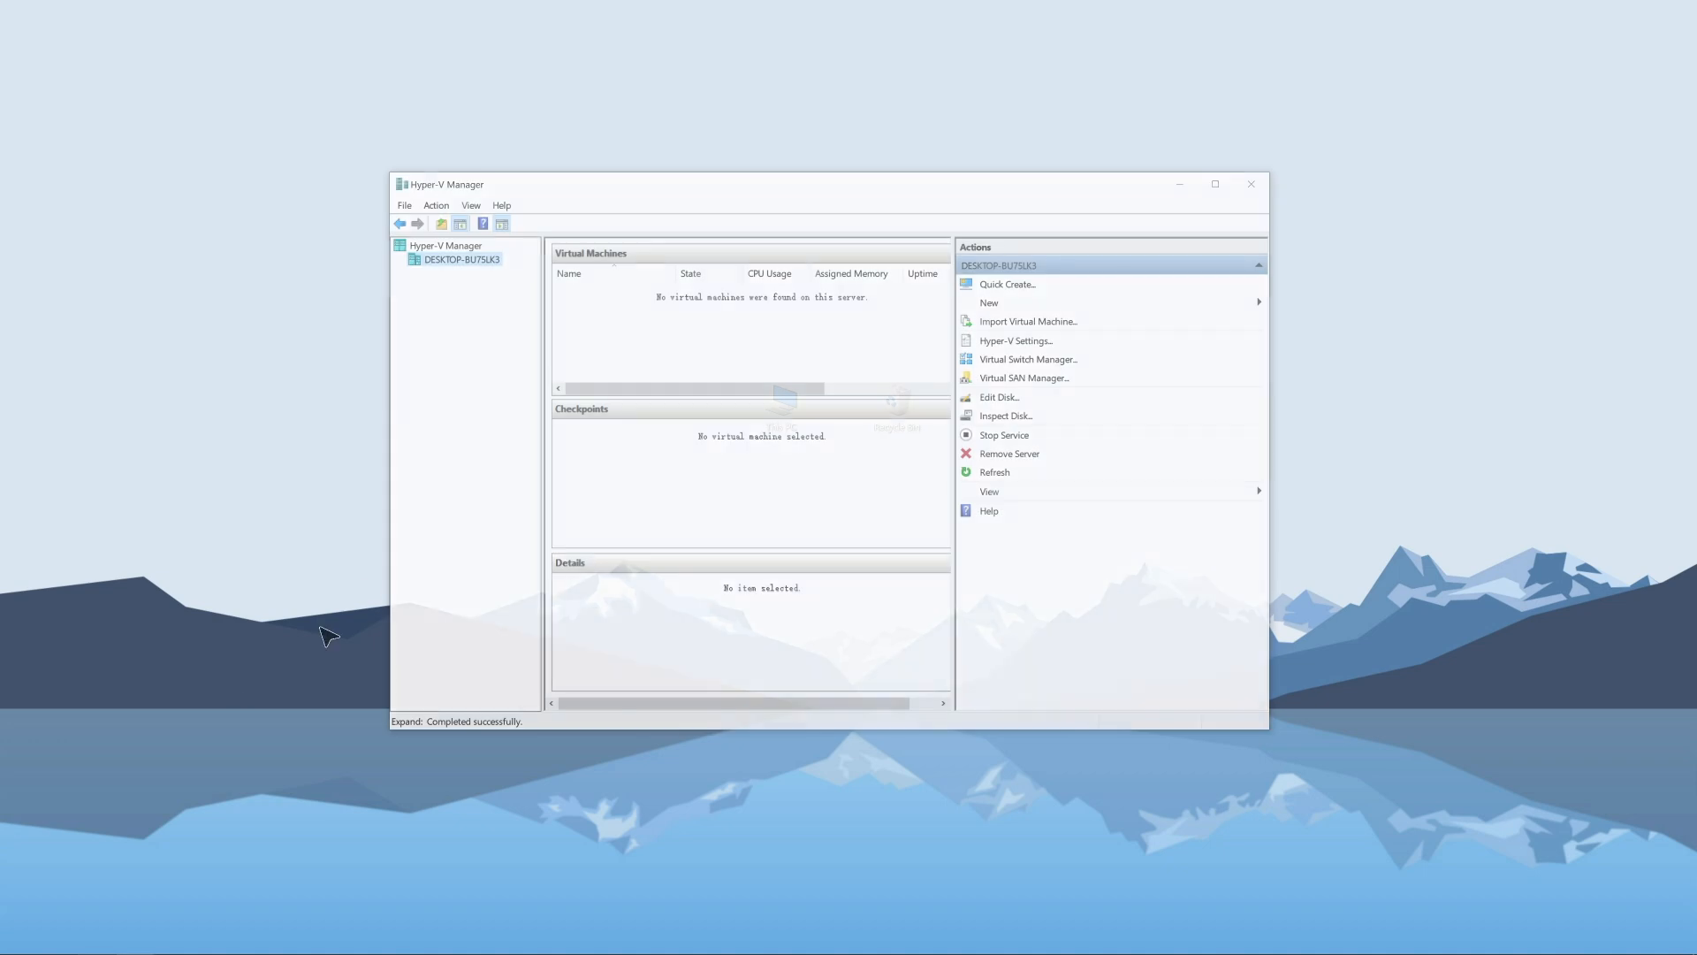
Step: Switch to Hyper-V Manager, check its version information, and close the version window
click(503, 205)
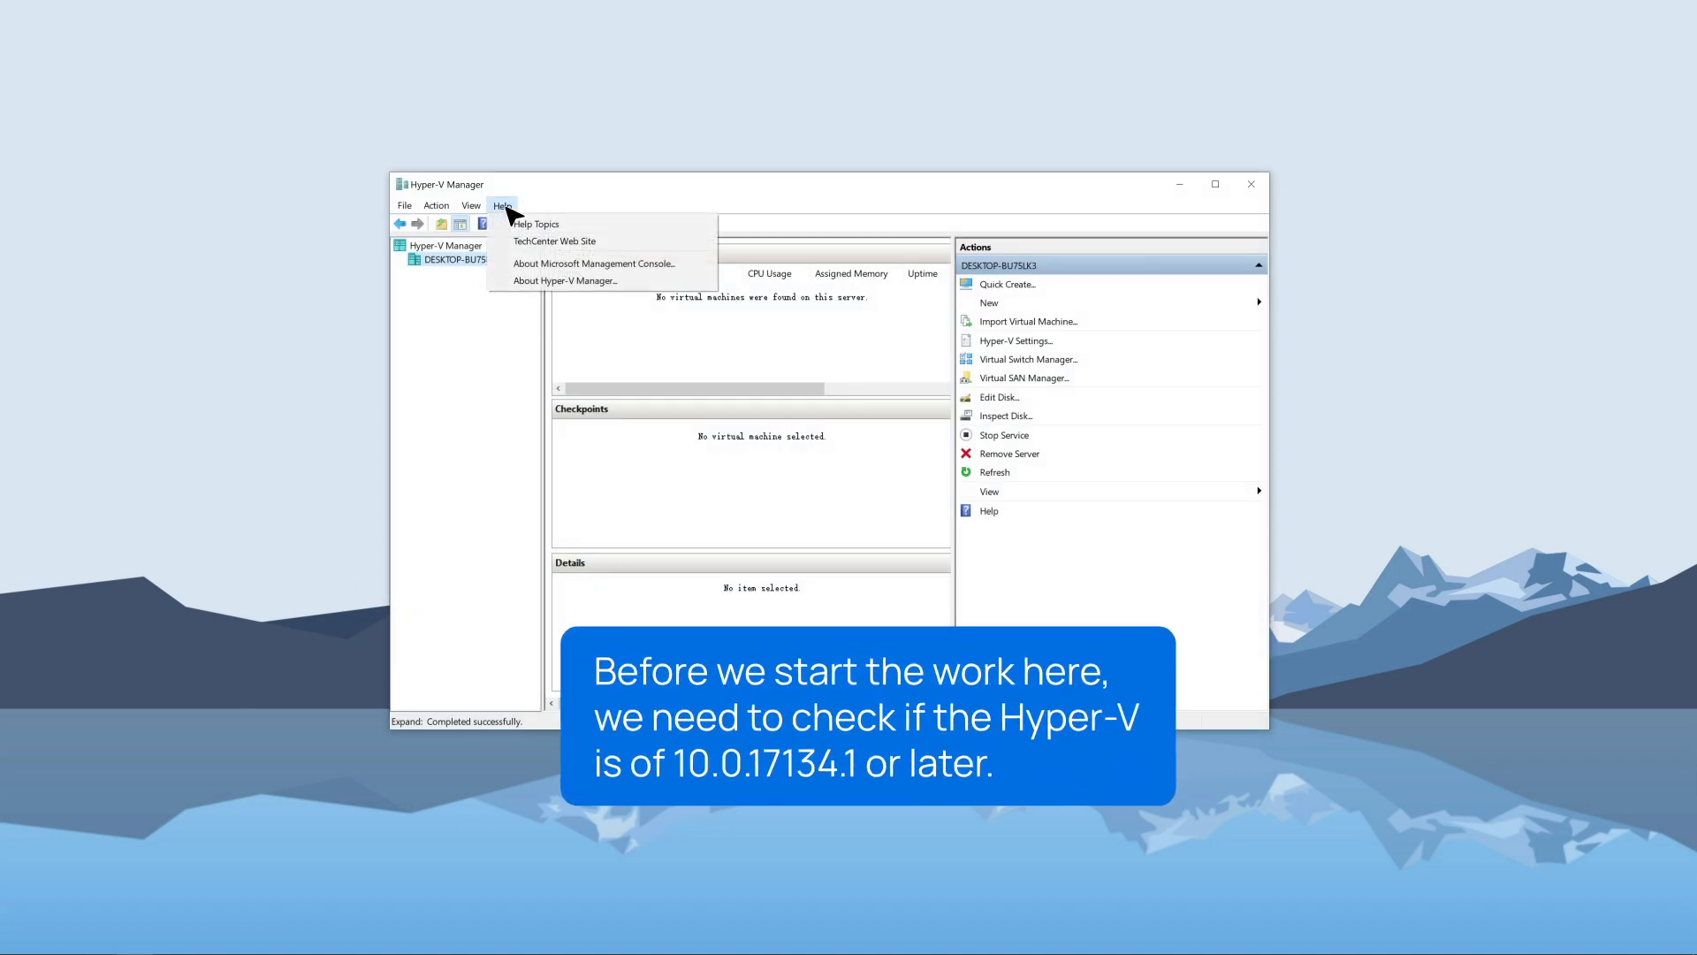
click(570, 281)
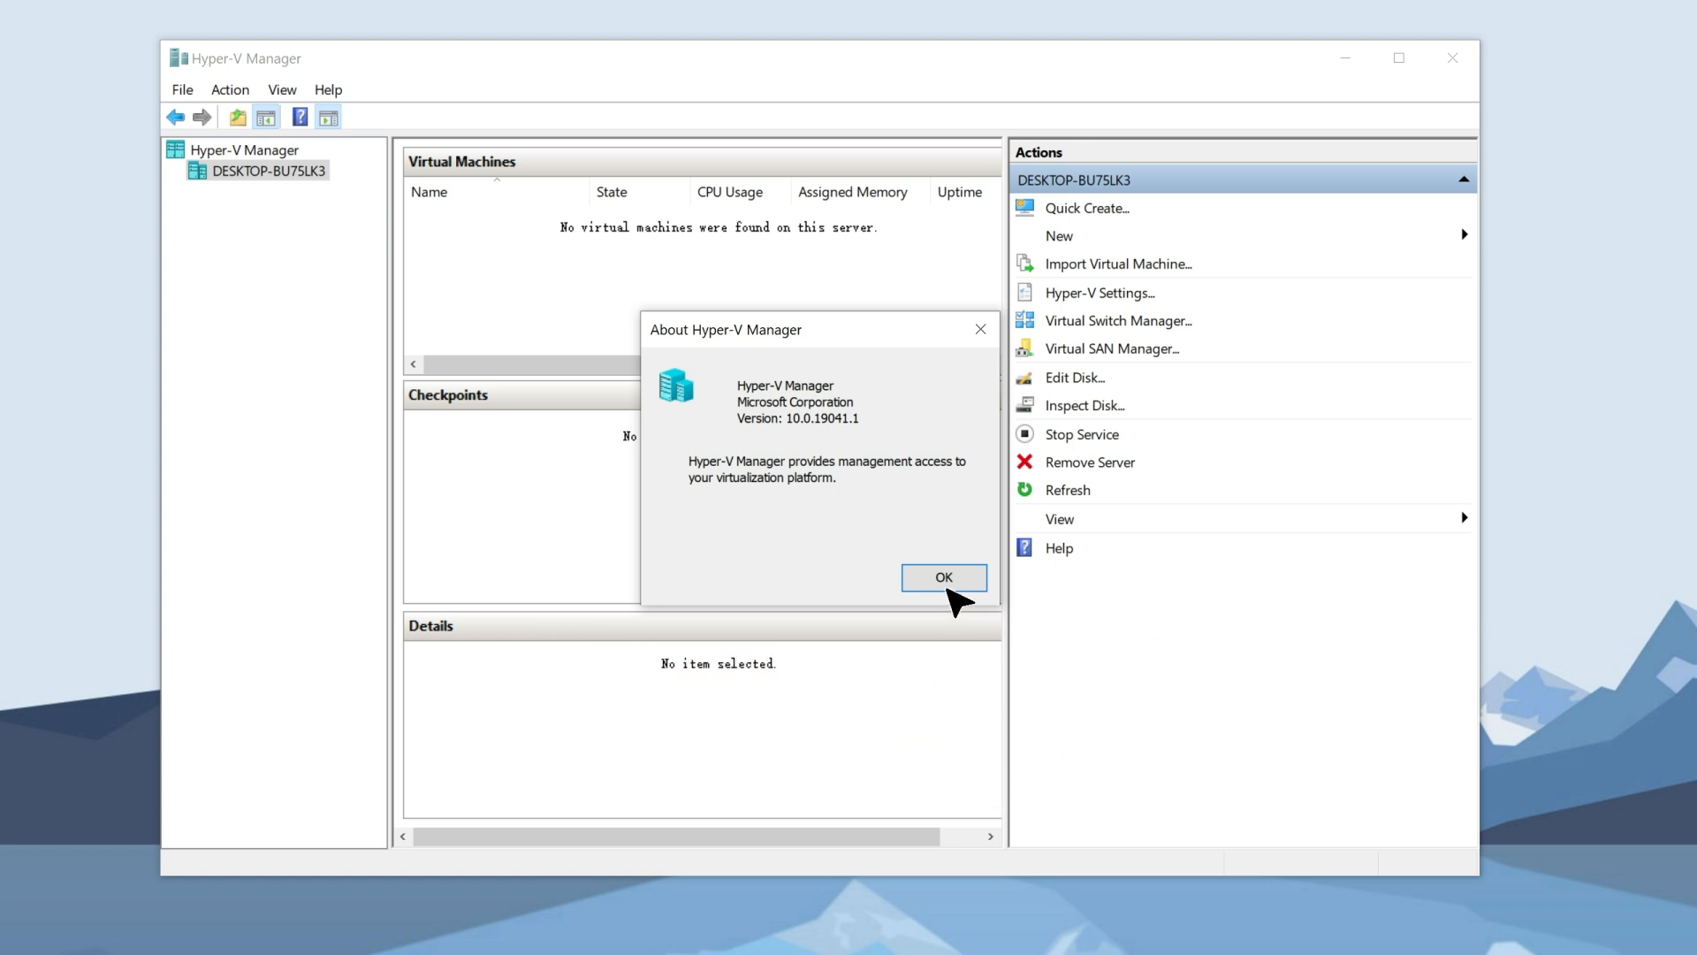
click(946, 585)
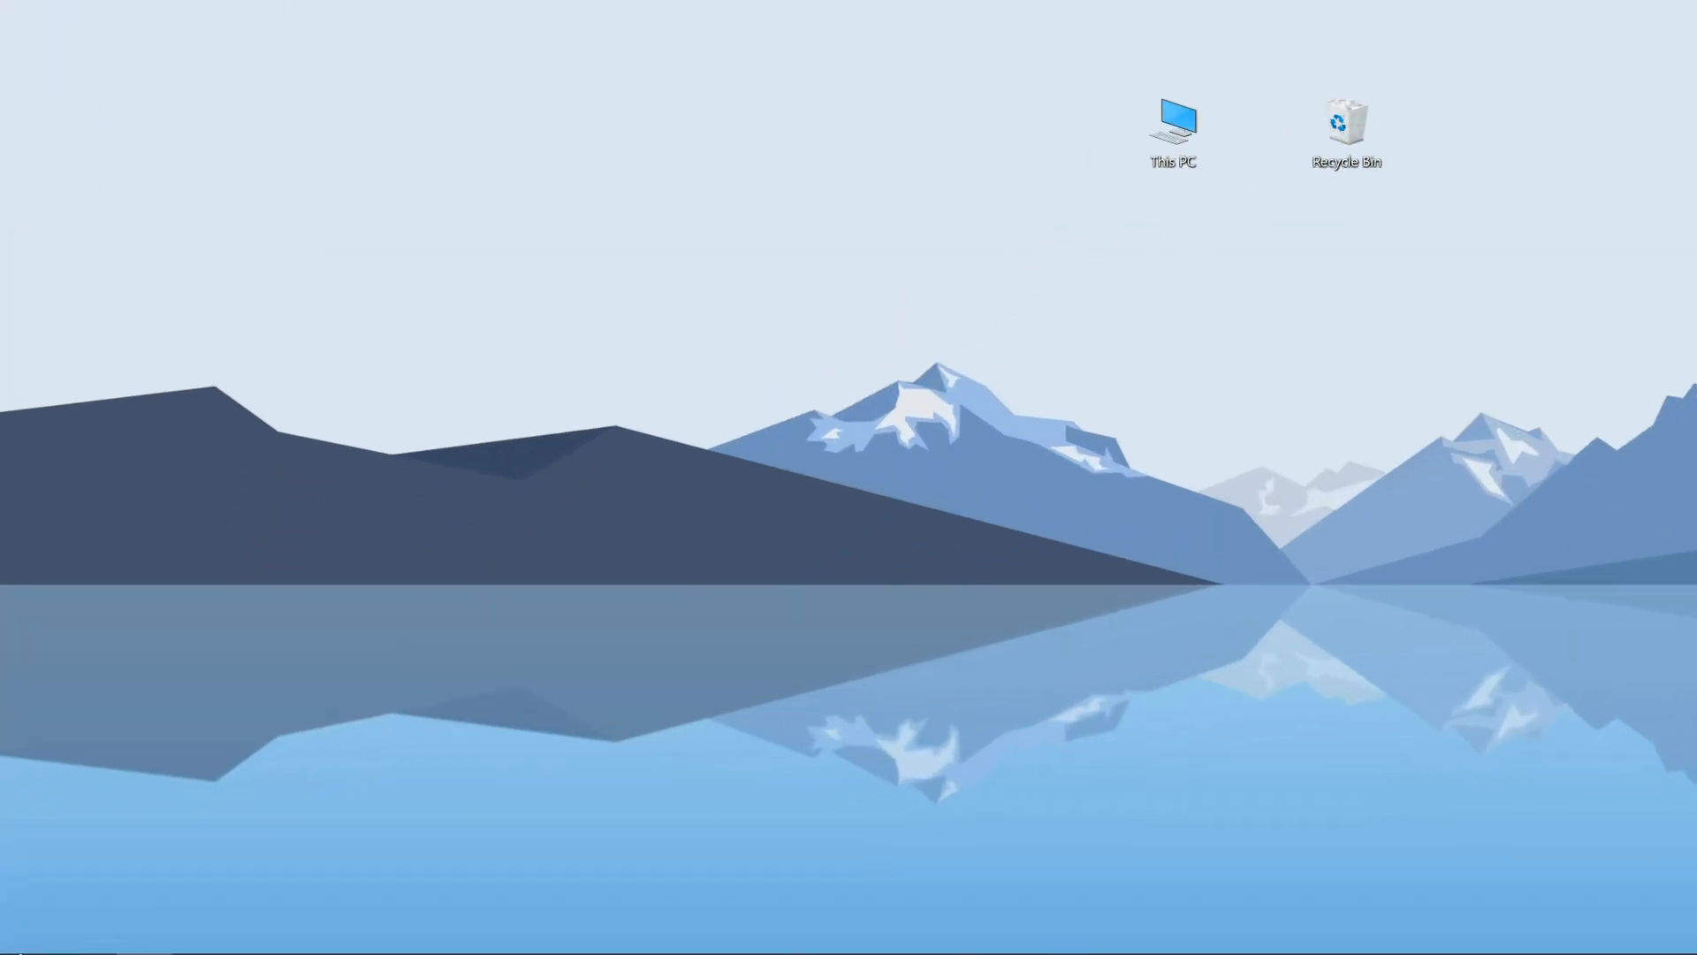
Step: Turn on the Hyper-V Windows feature and restart the computer to finish installing it
right_click(28, 923)
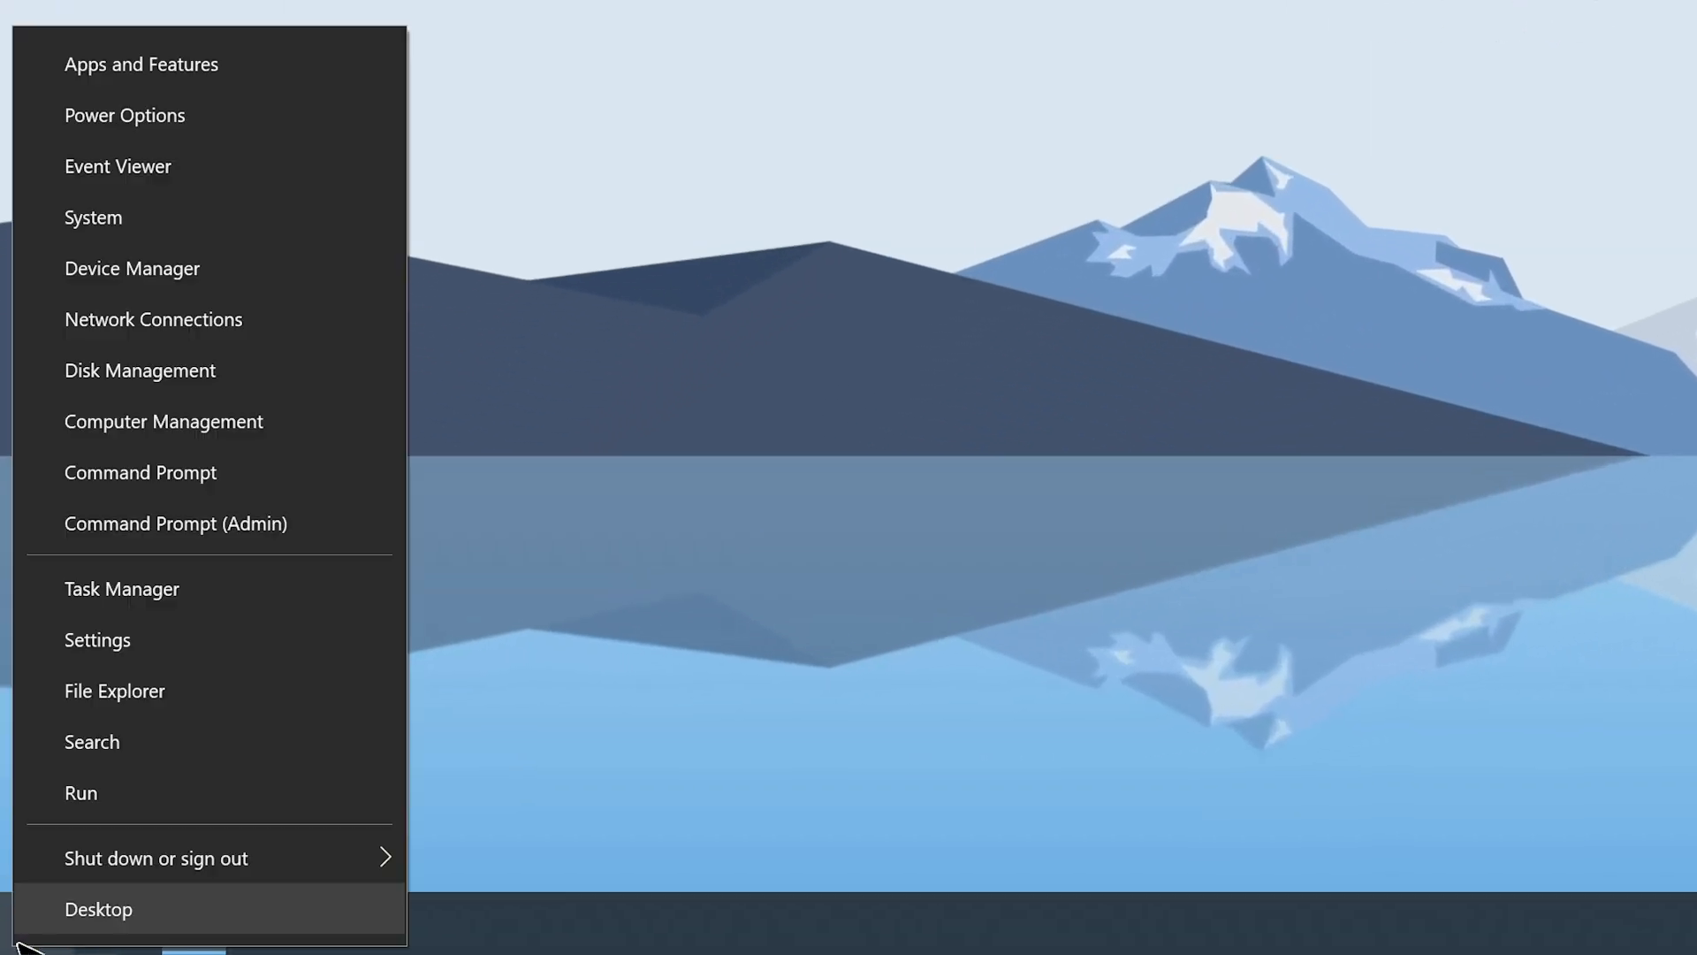
click(259, 51)
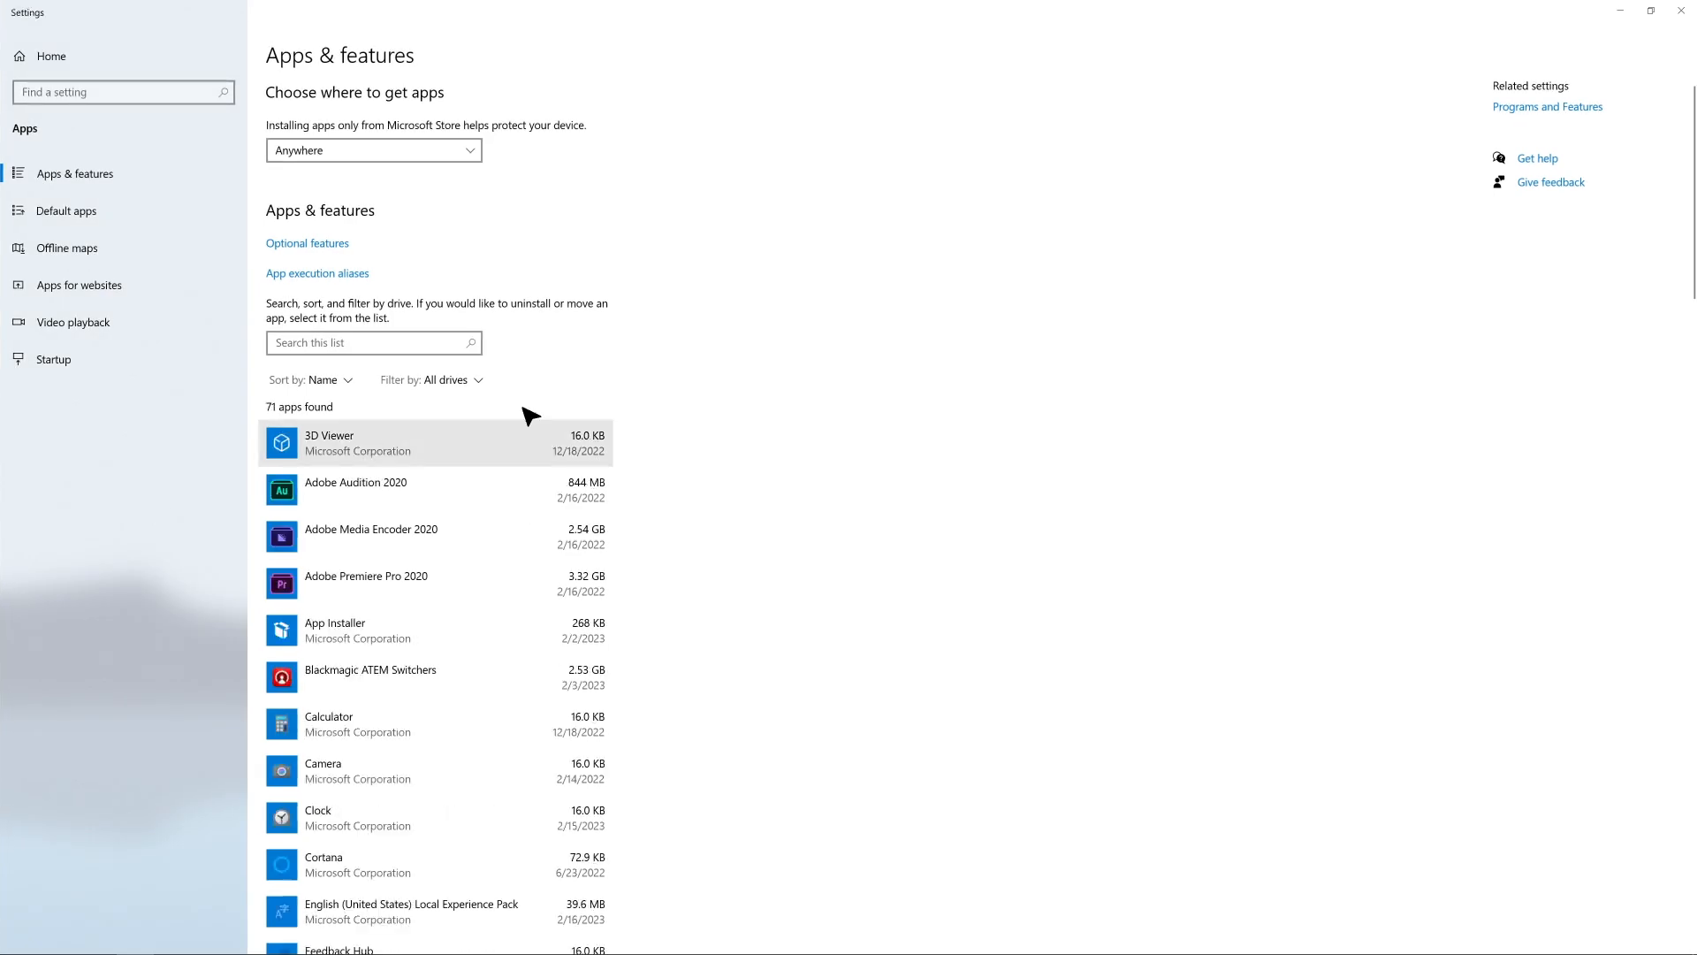
click(1548, 107)
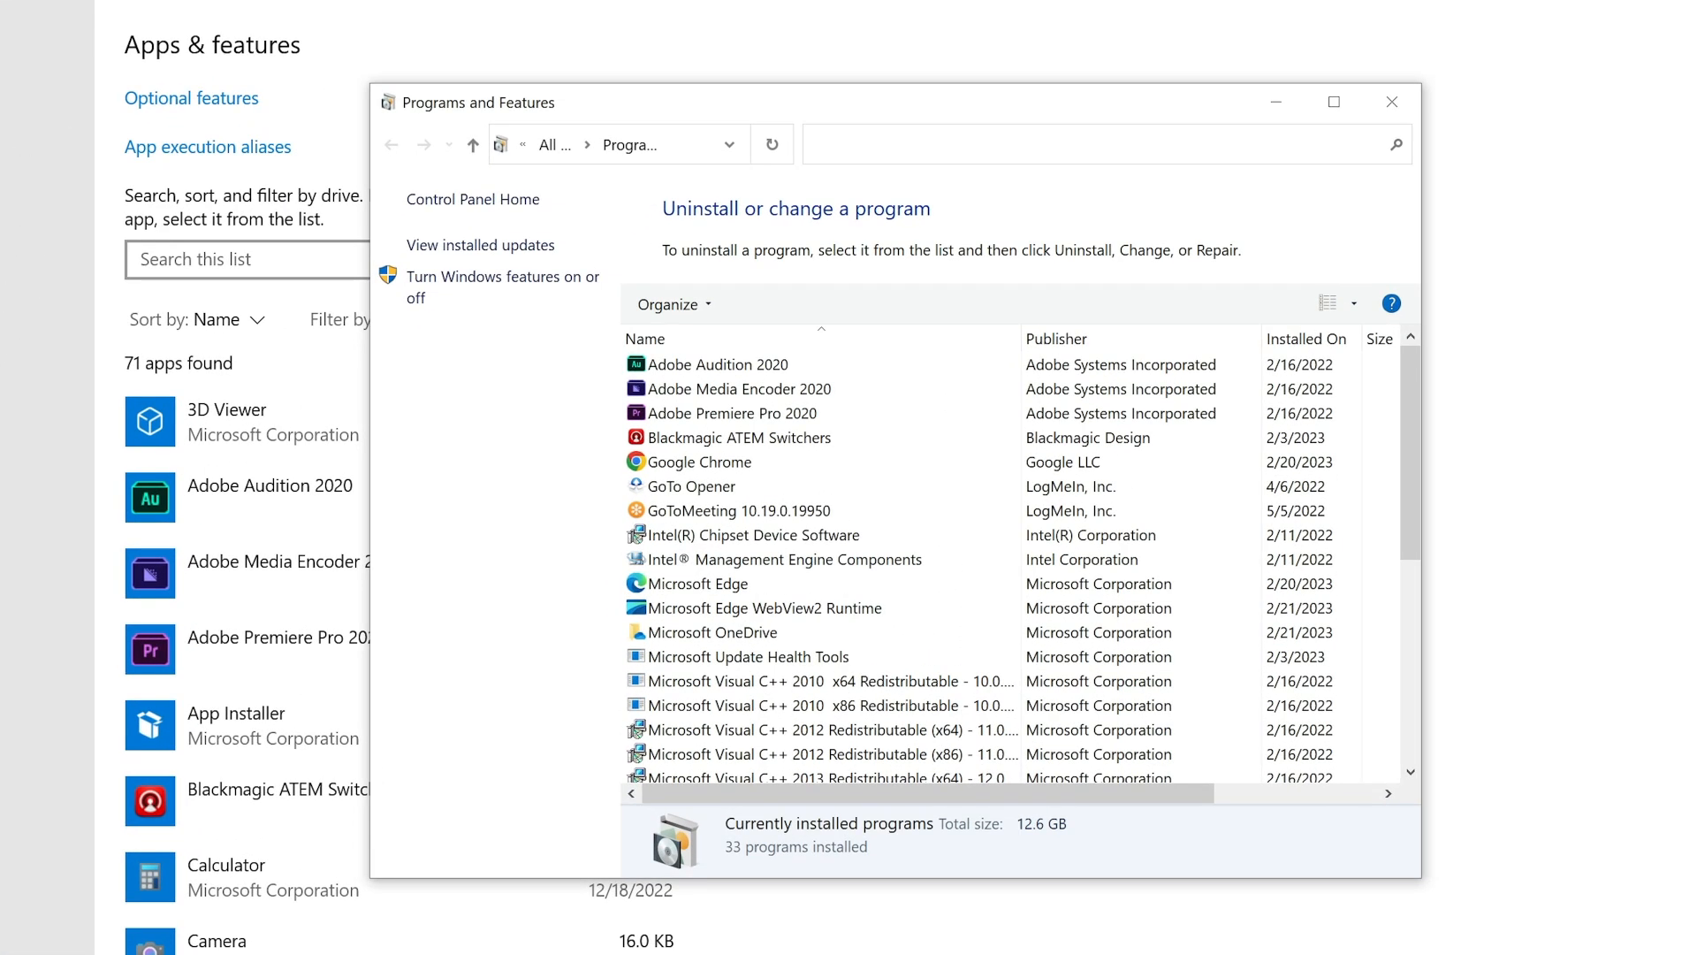
click(492, 276)
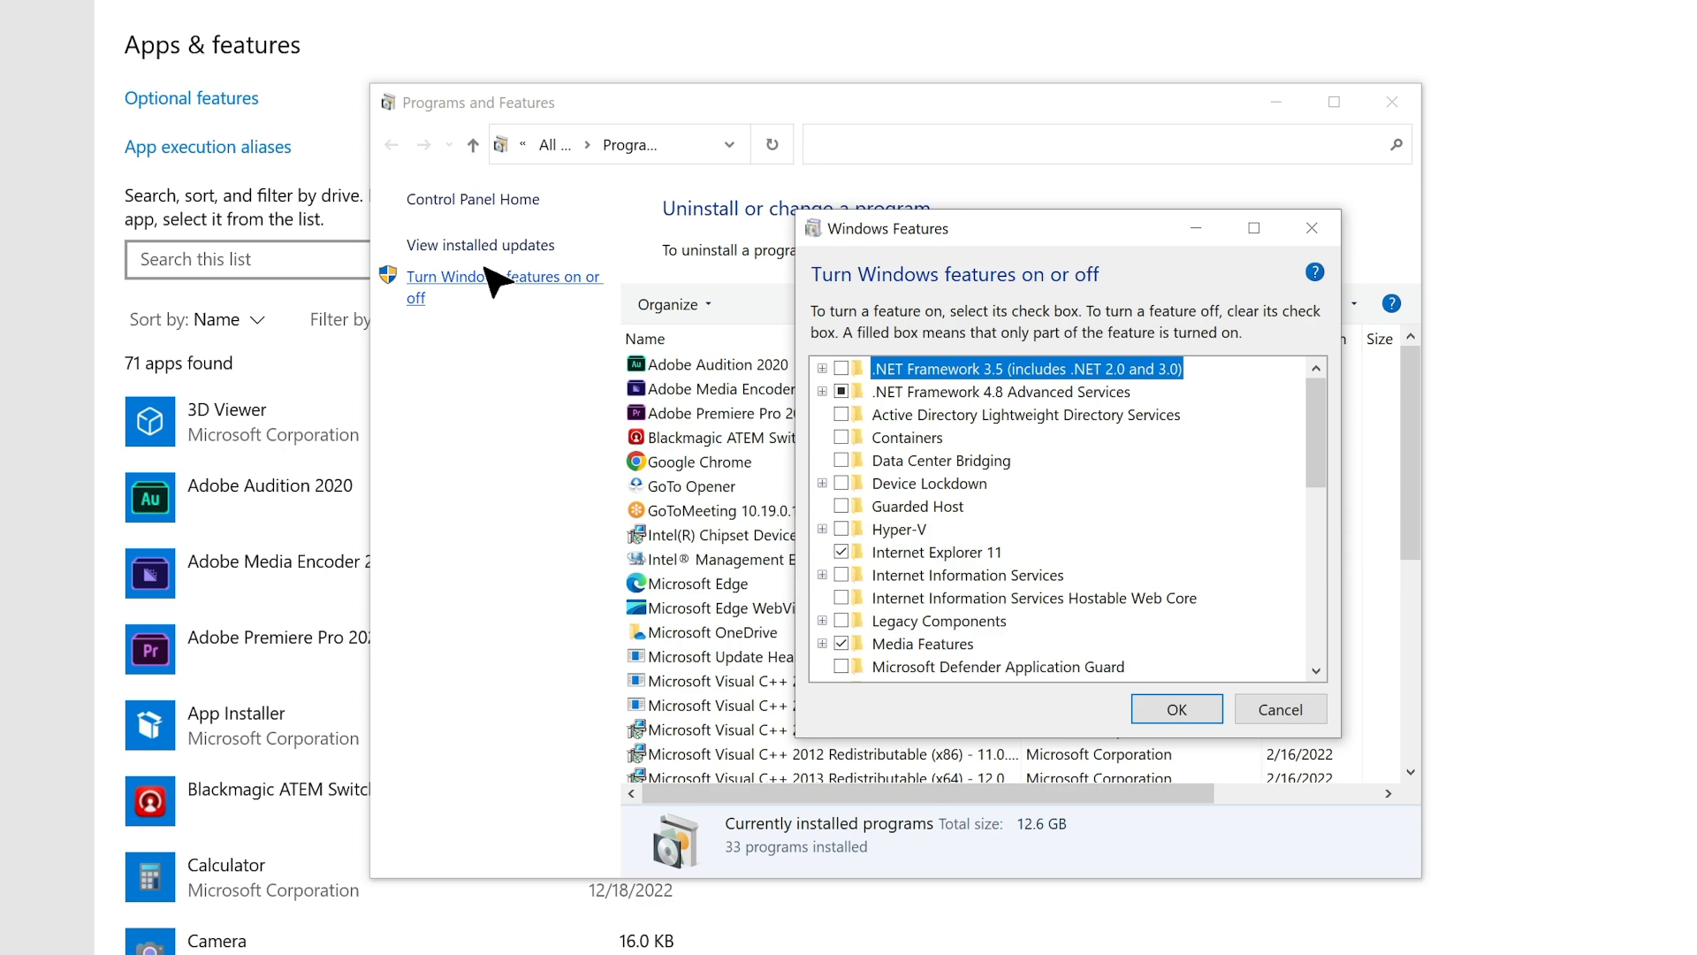
click(841, 528)
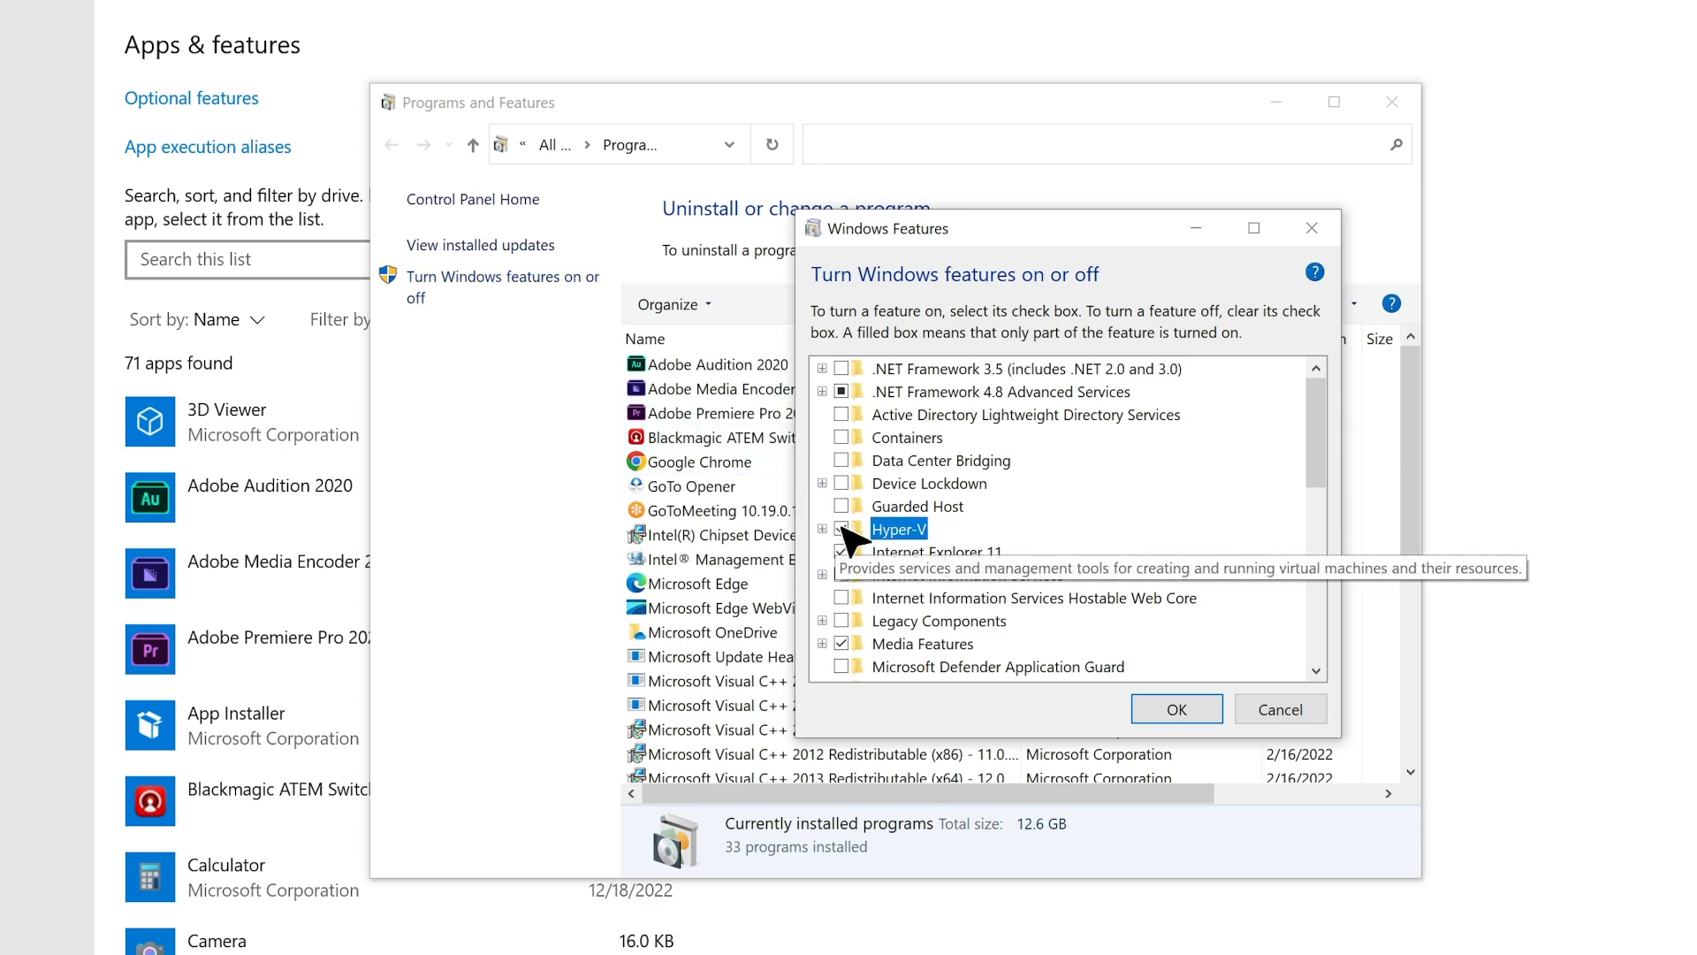
click(1177, 711)
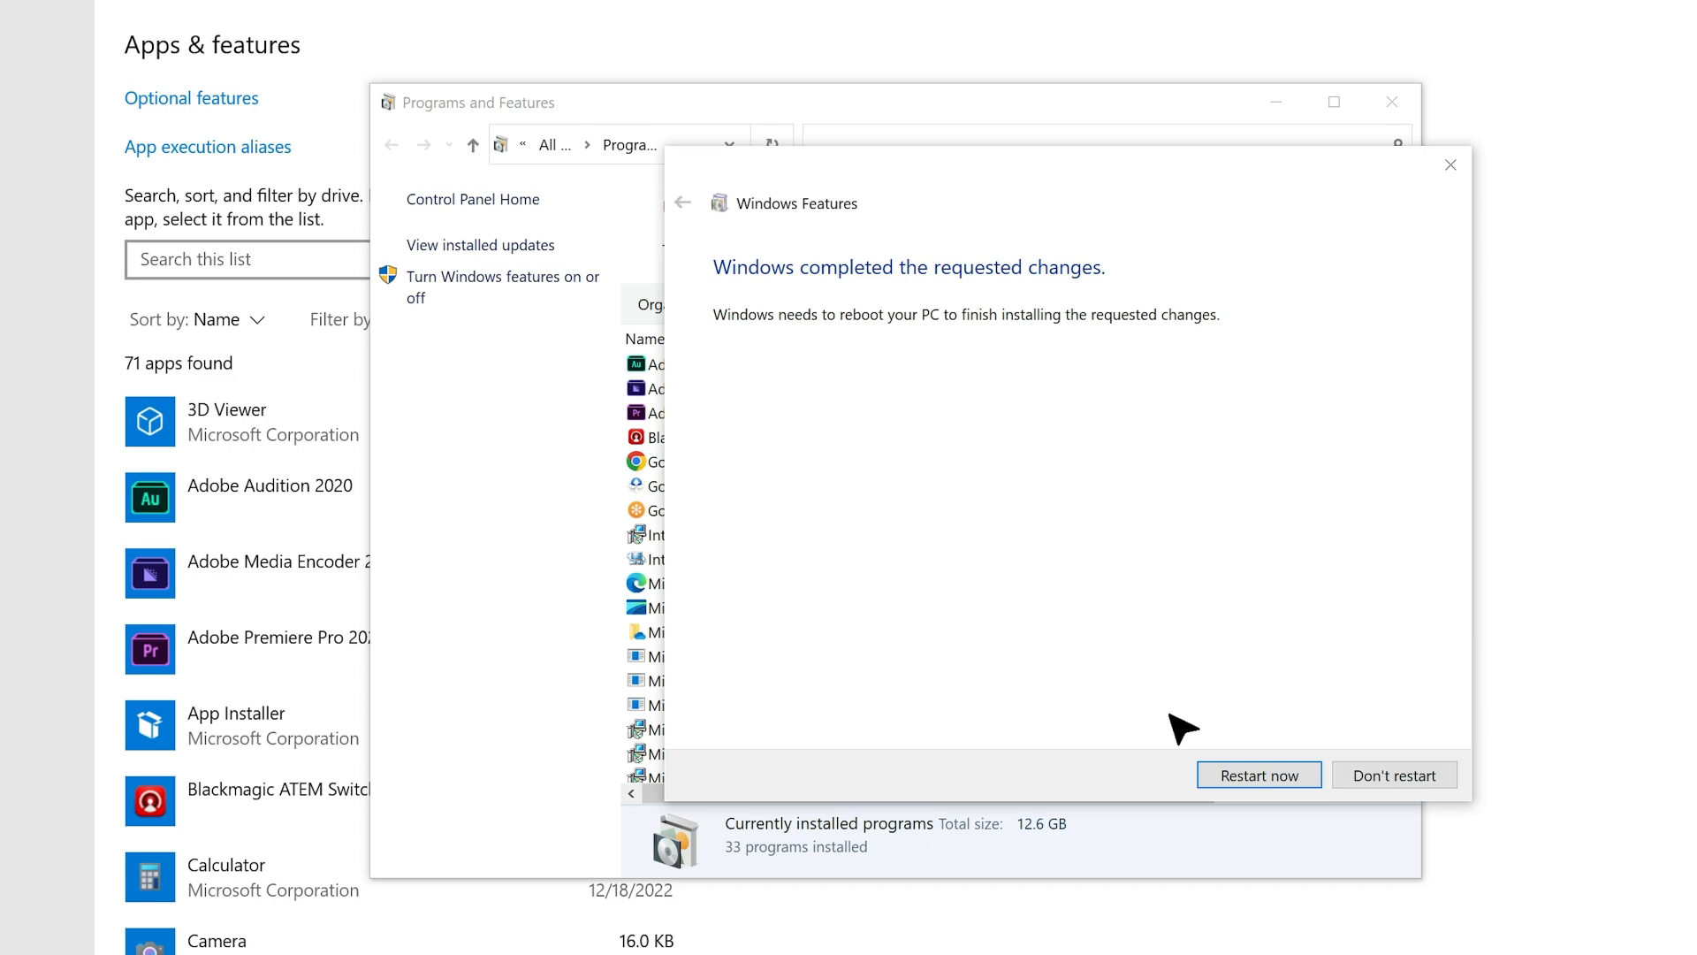
click(1249, 777)
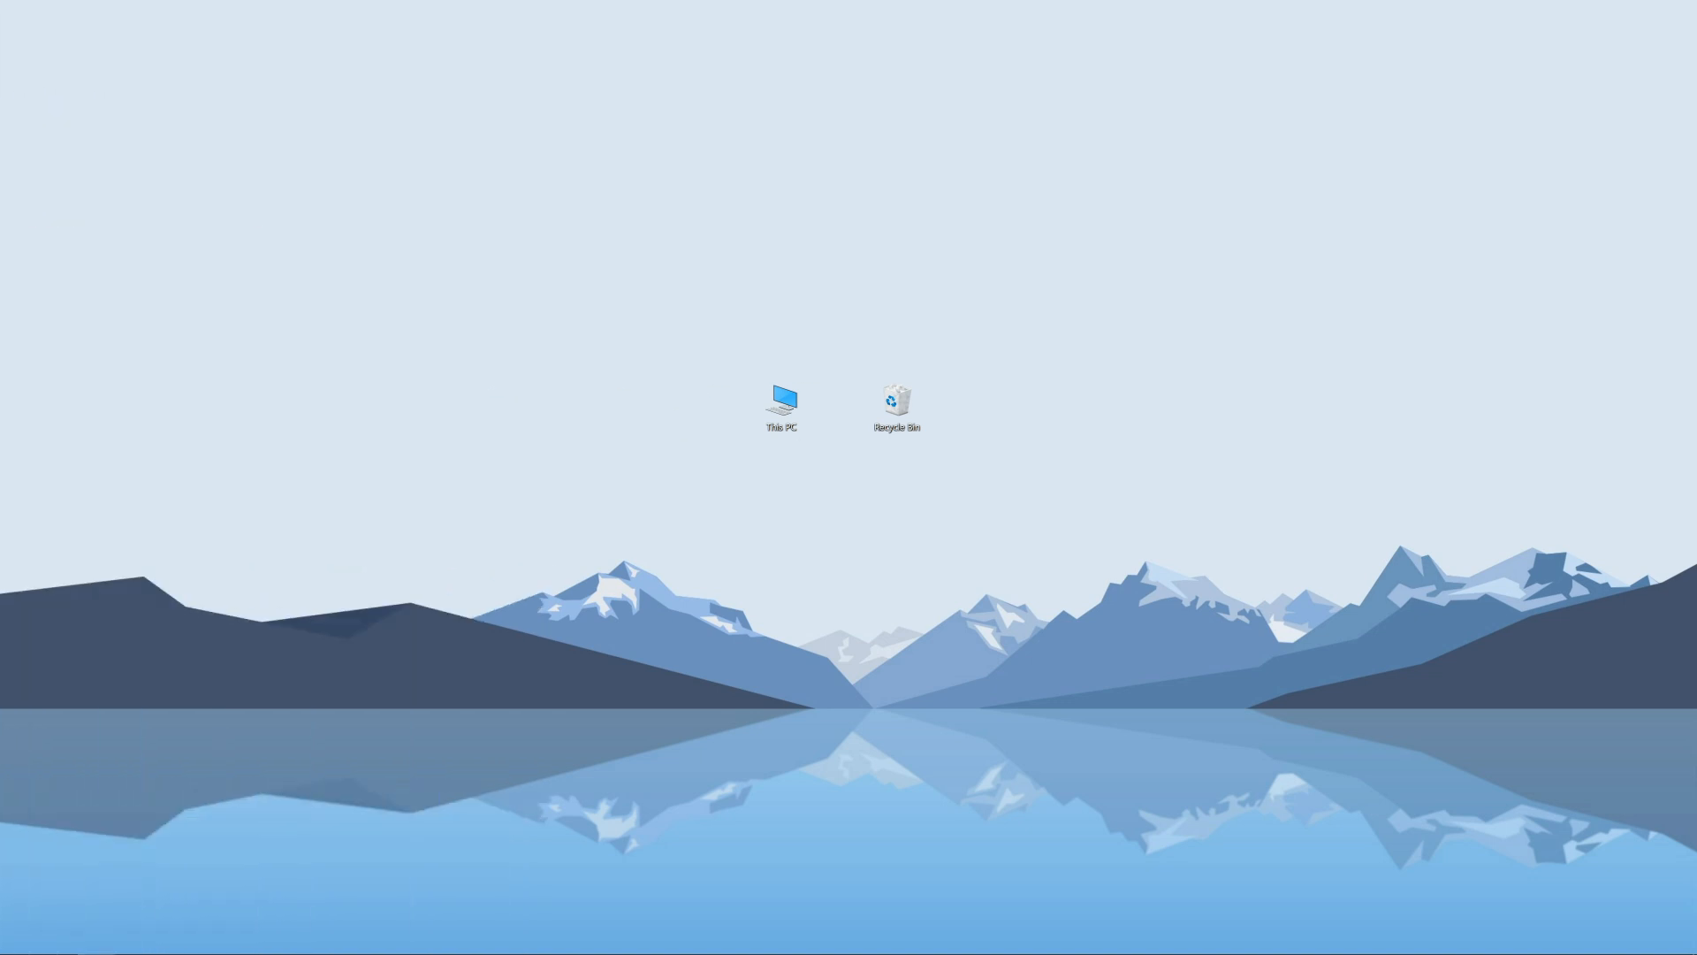
Step: Launch Hyper-V Manager from the Windows Administrative Tools
click(18, 939)
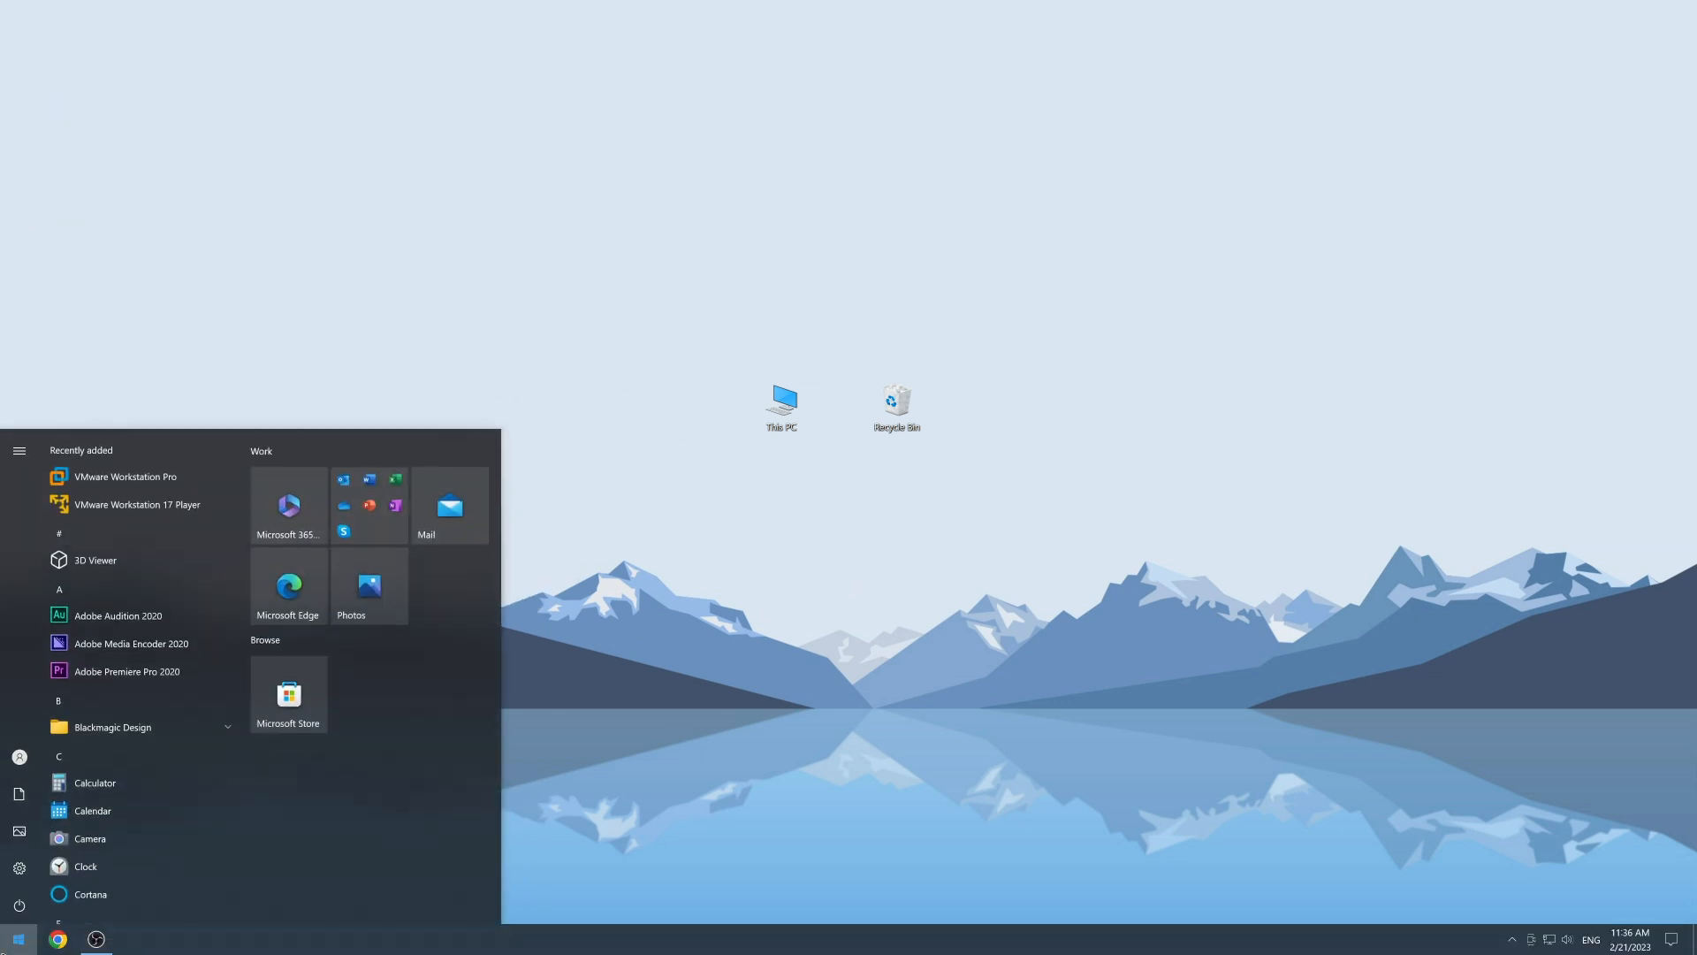
scroll(189, 750, down, 15)
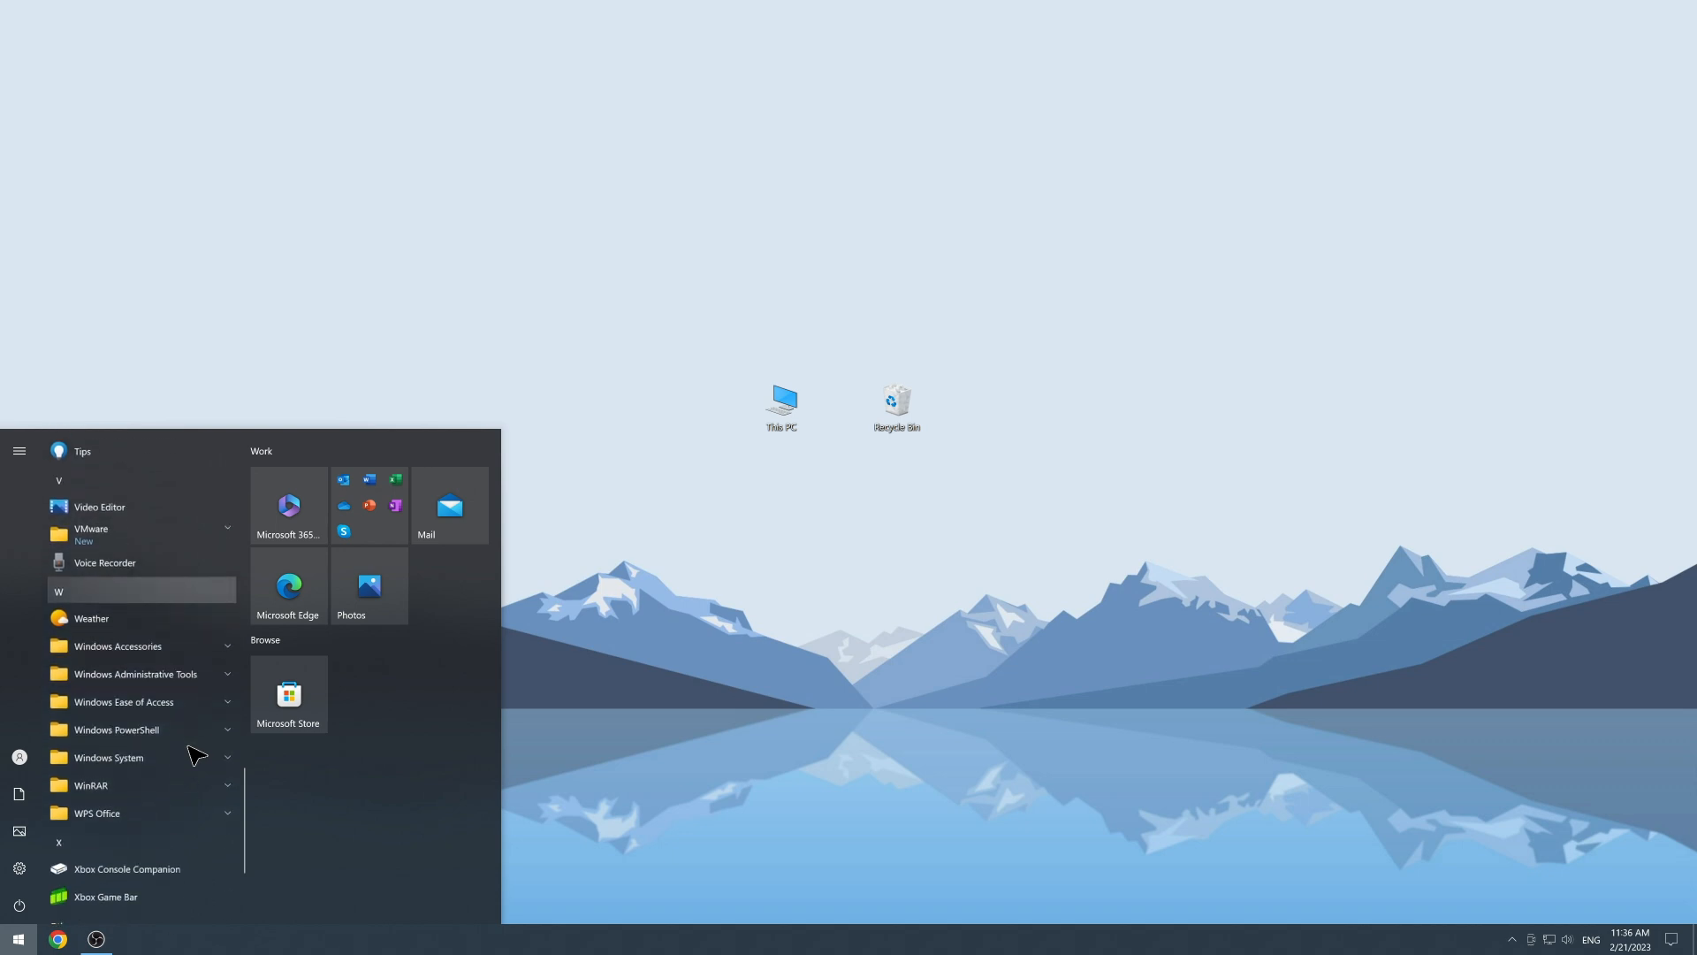
click(205, 671)
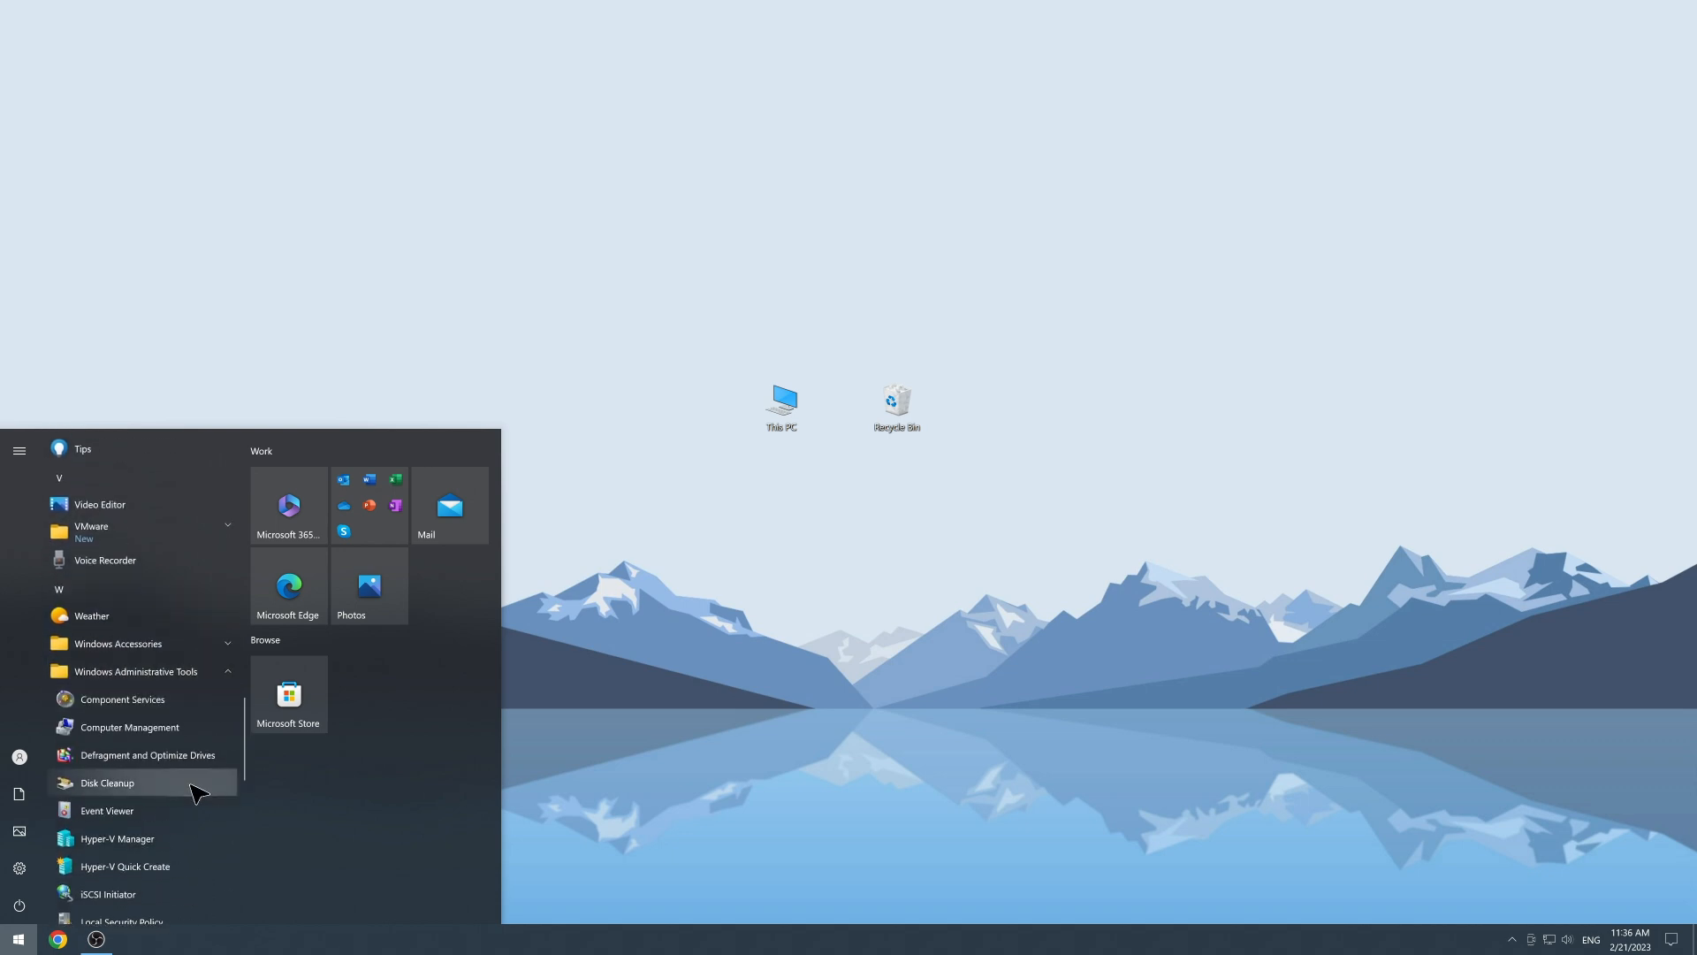
click(192, 842)
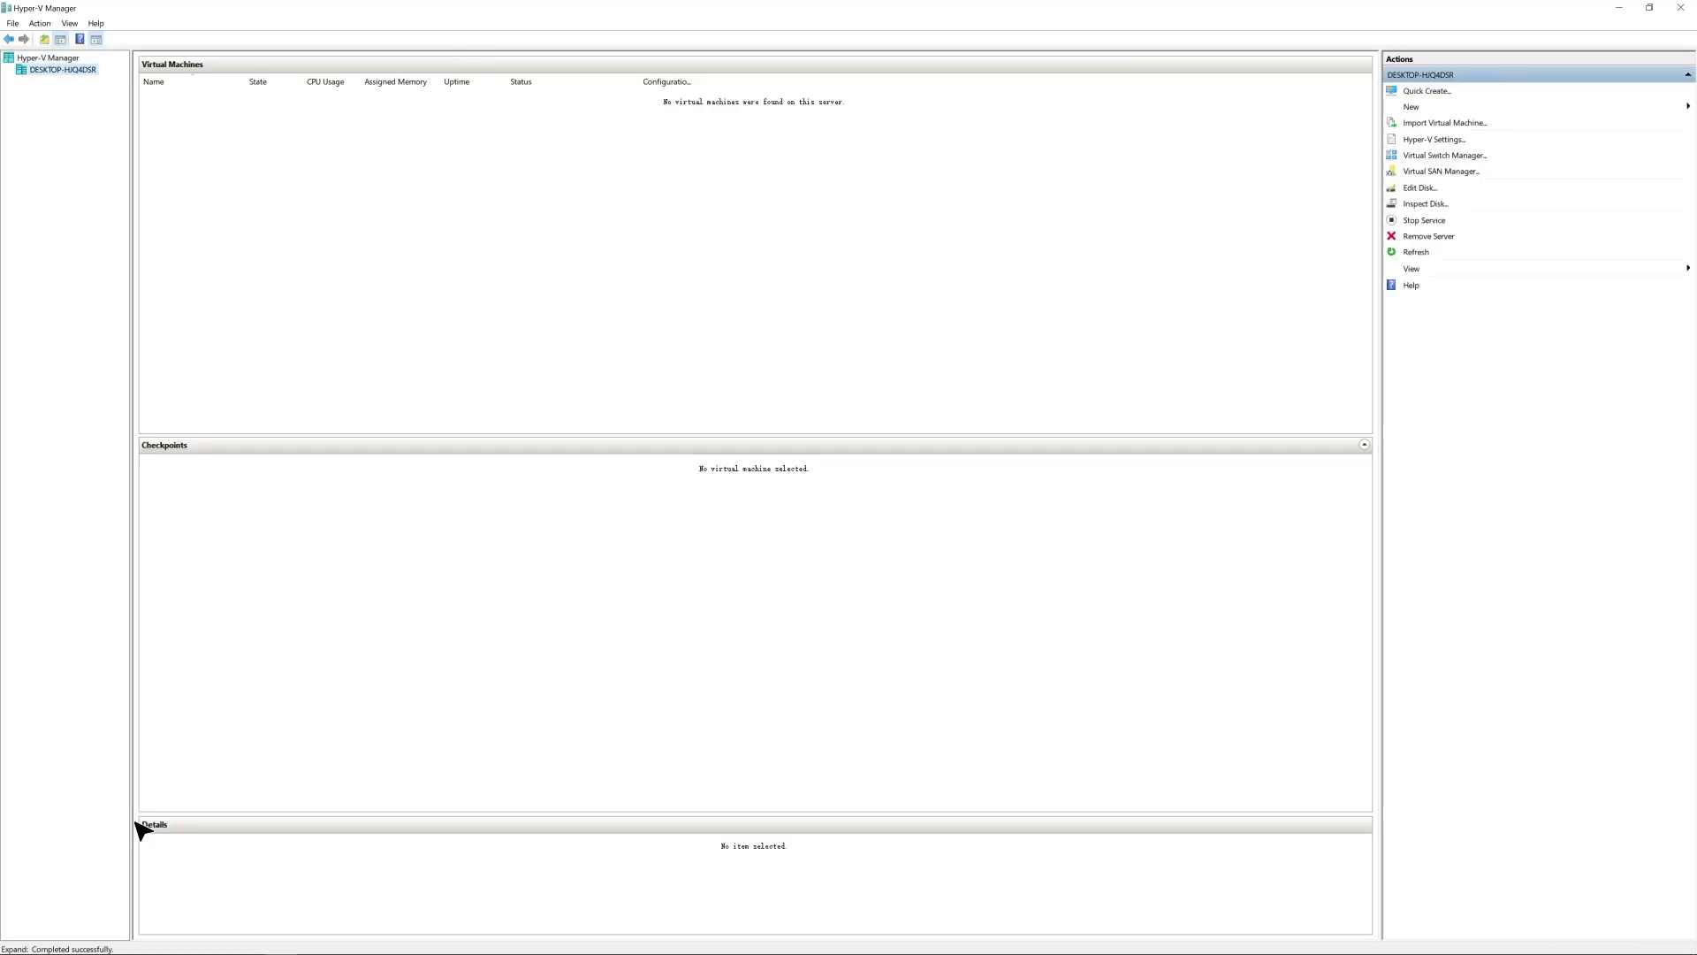
Step: Create a new external virtual switch in the Virtual Switch Manager
click(40, 23)
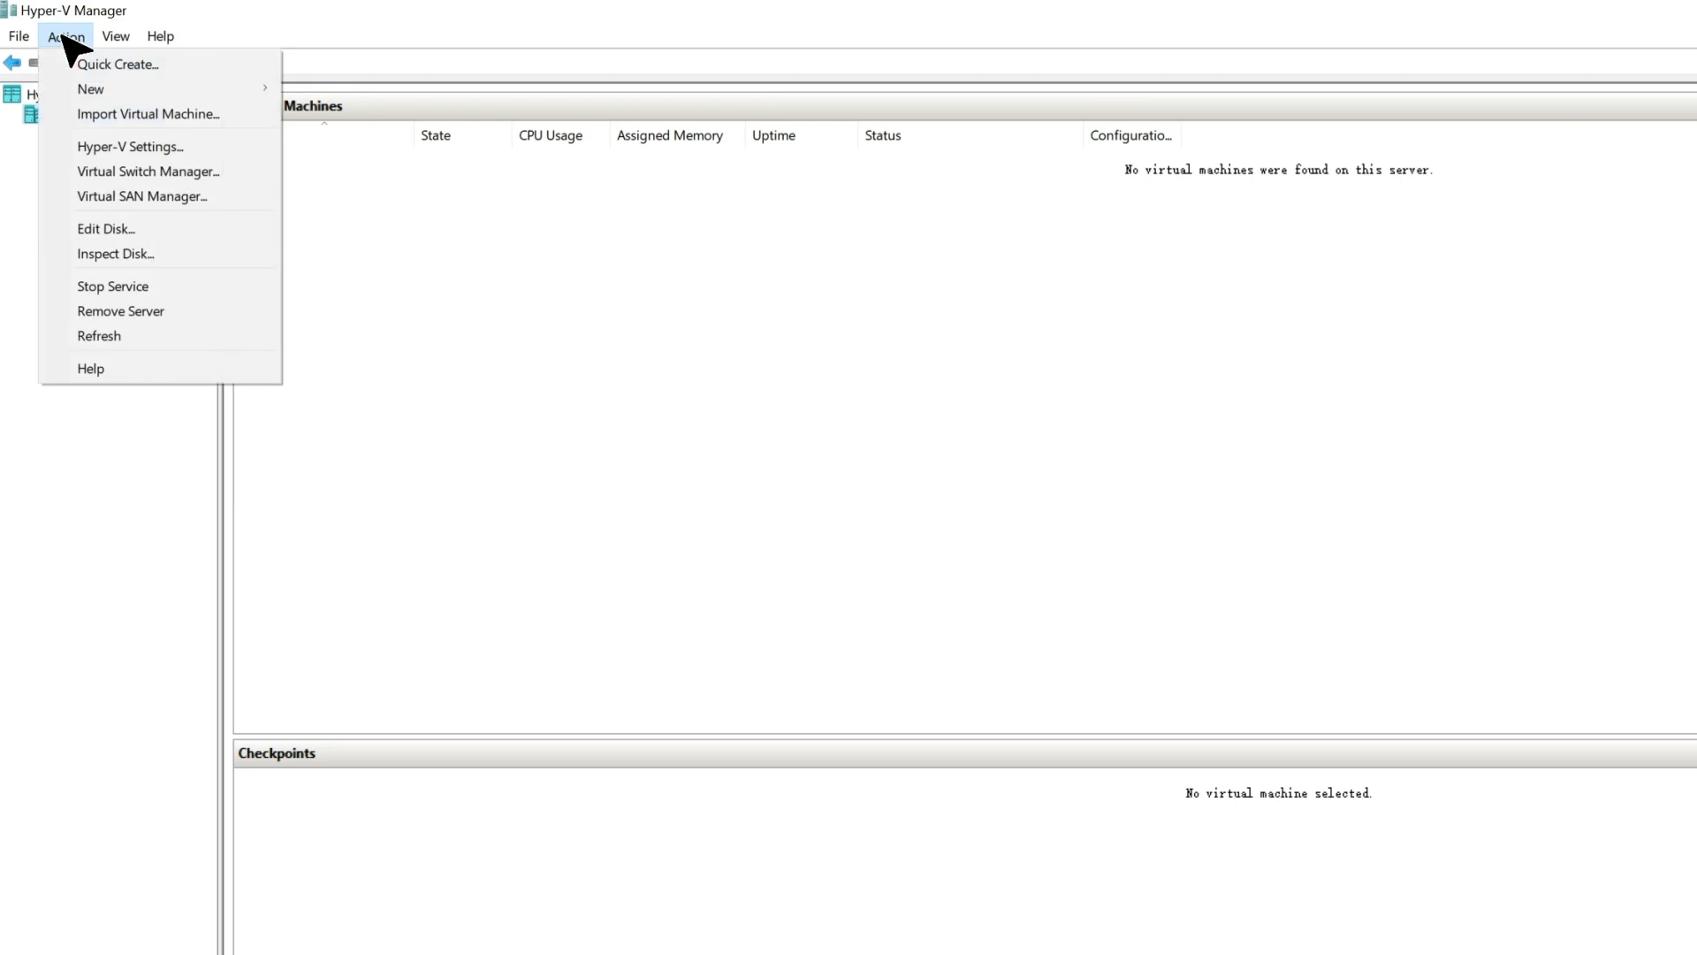
click(173, 172)
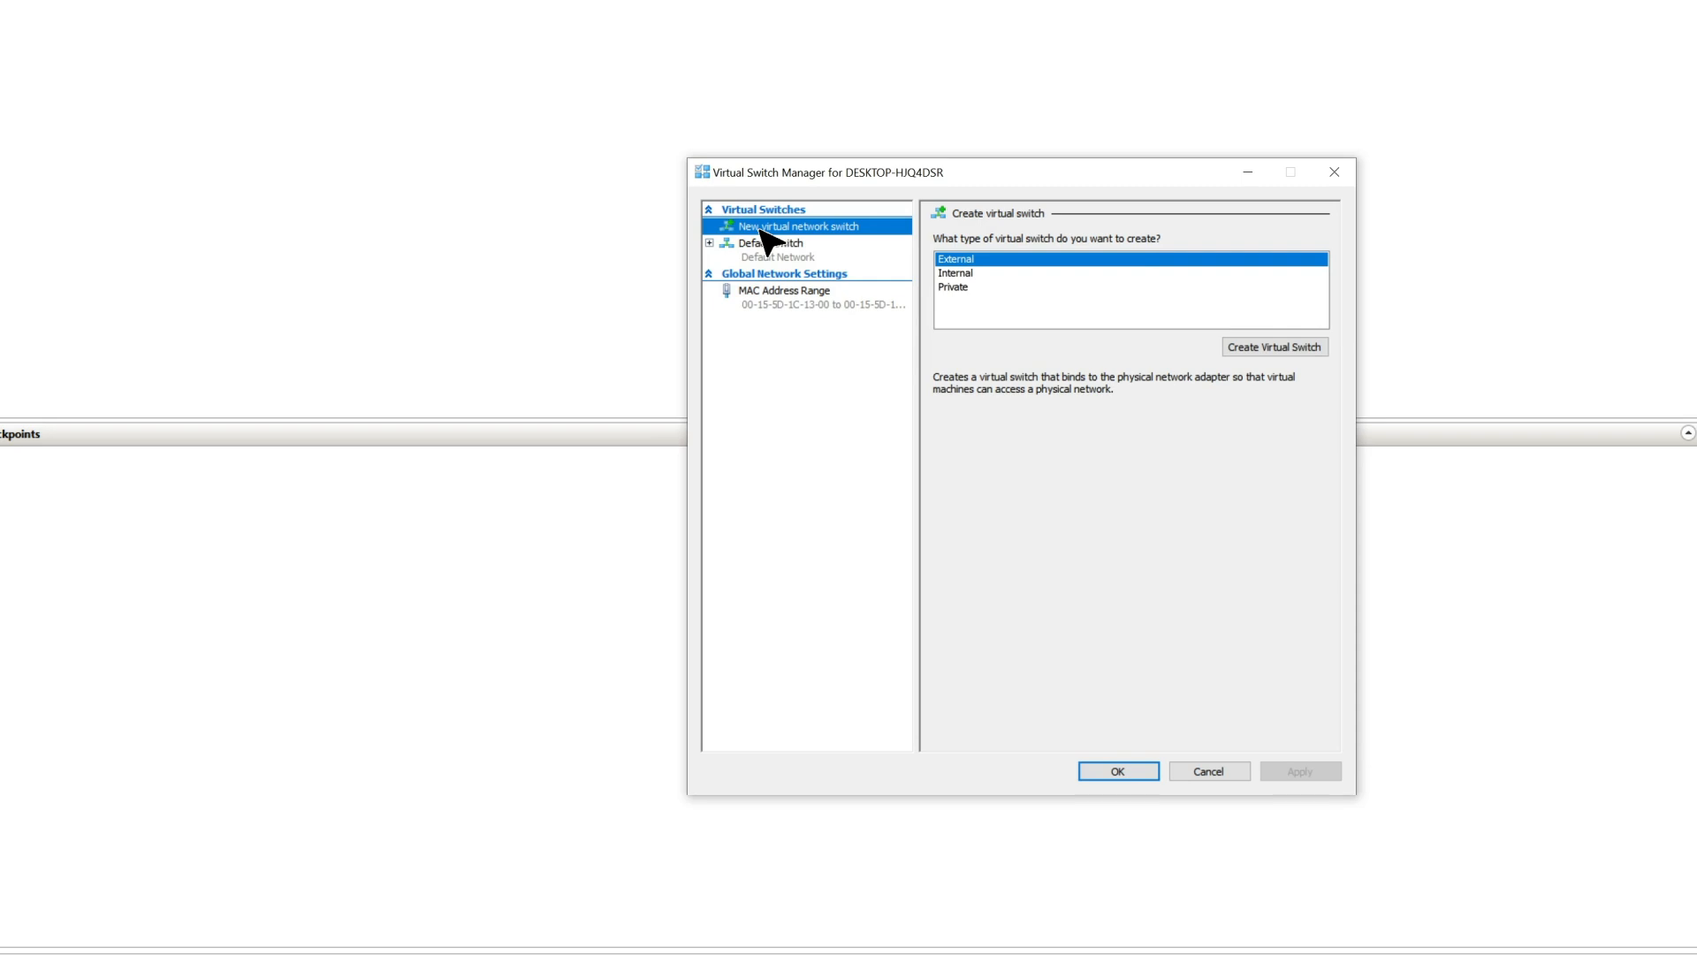
click(978, 261)
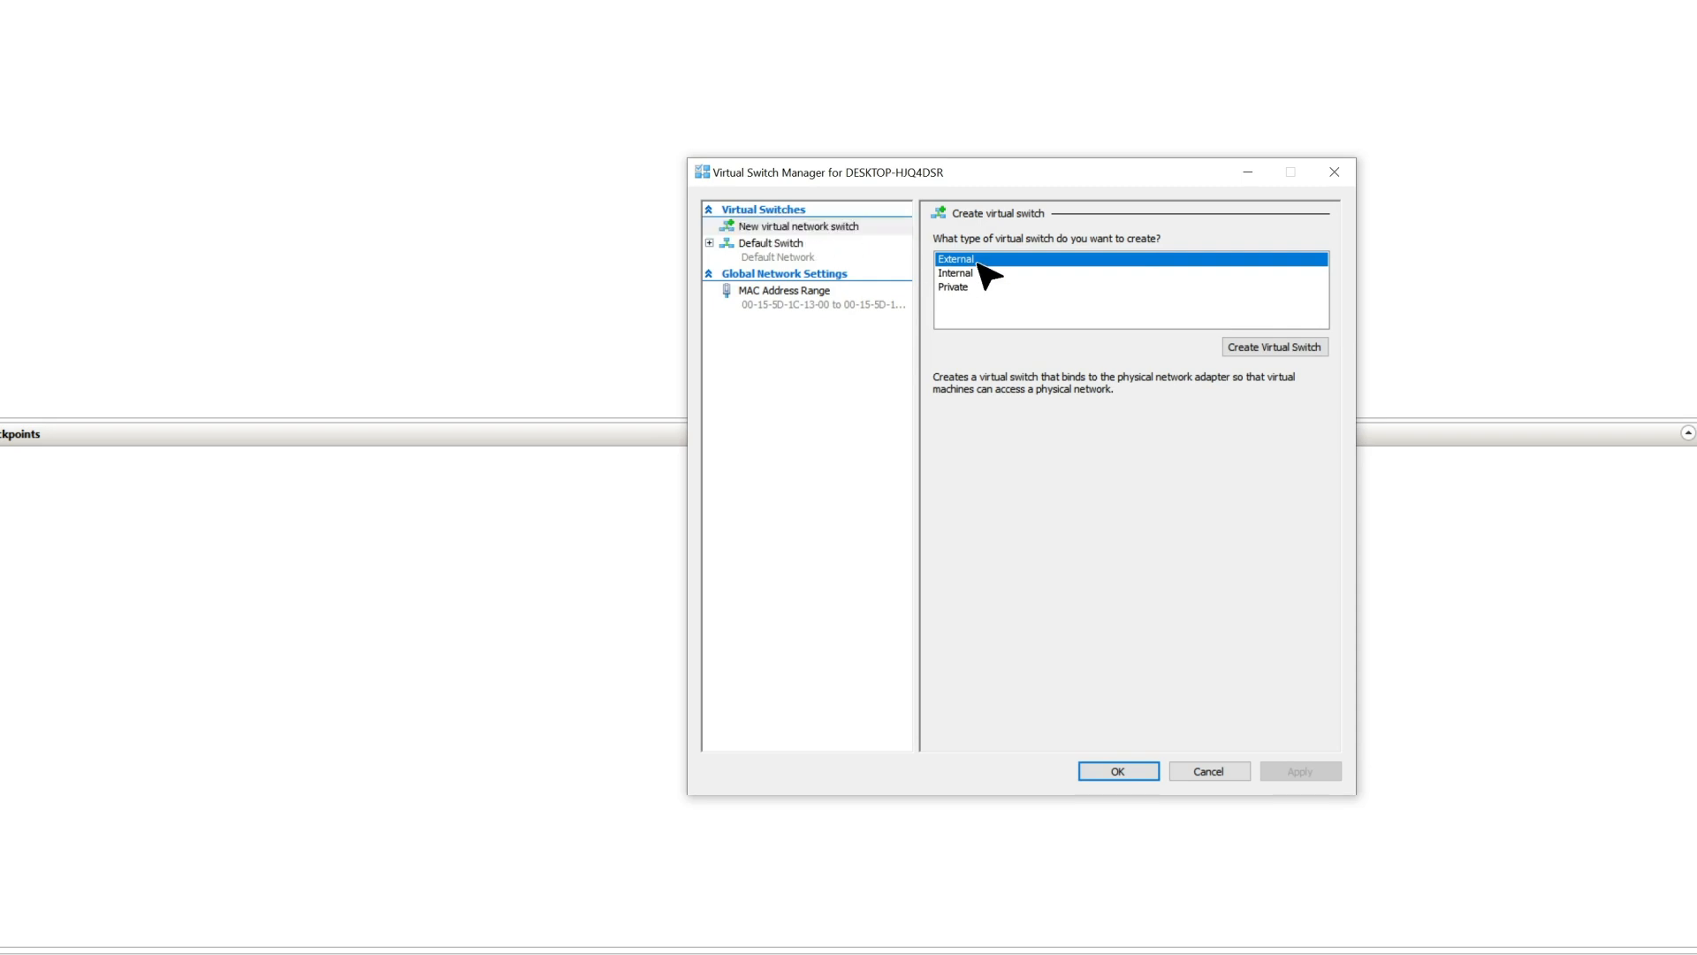
click(1289, 349)
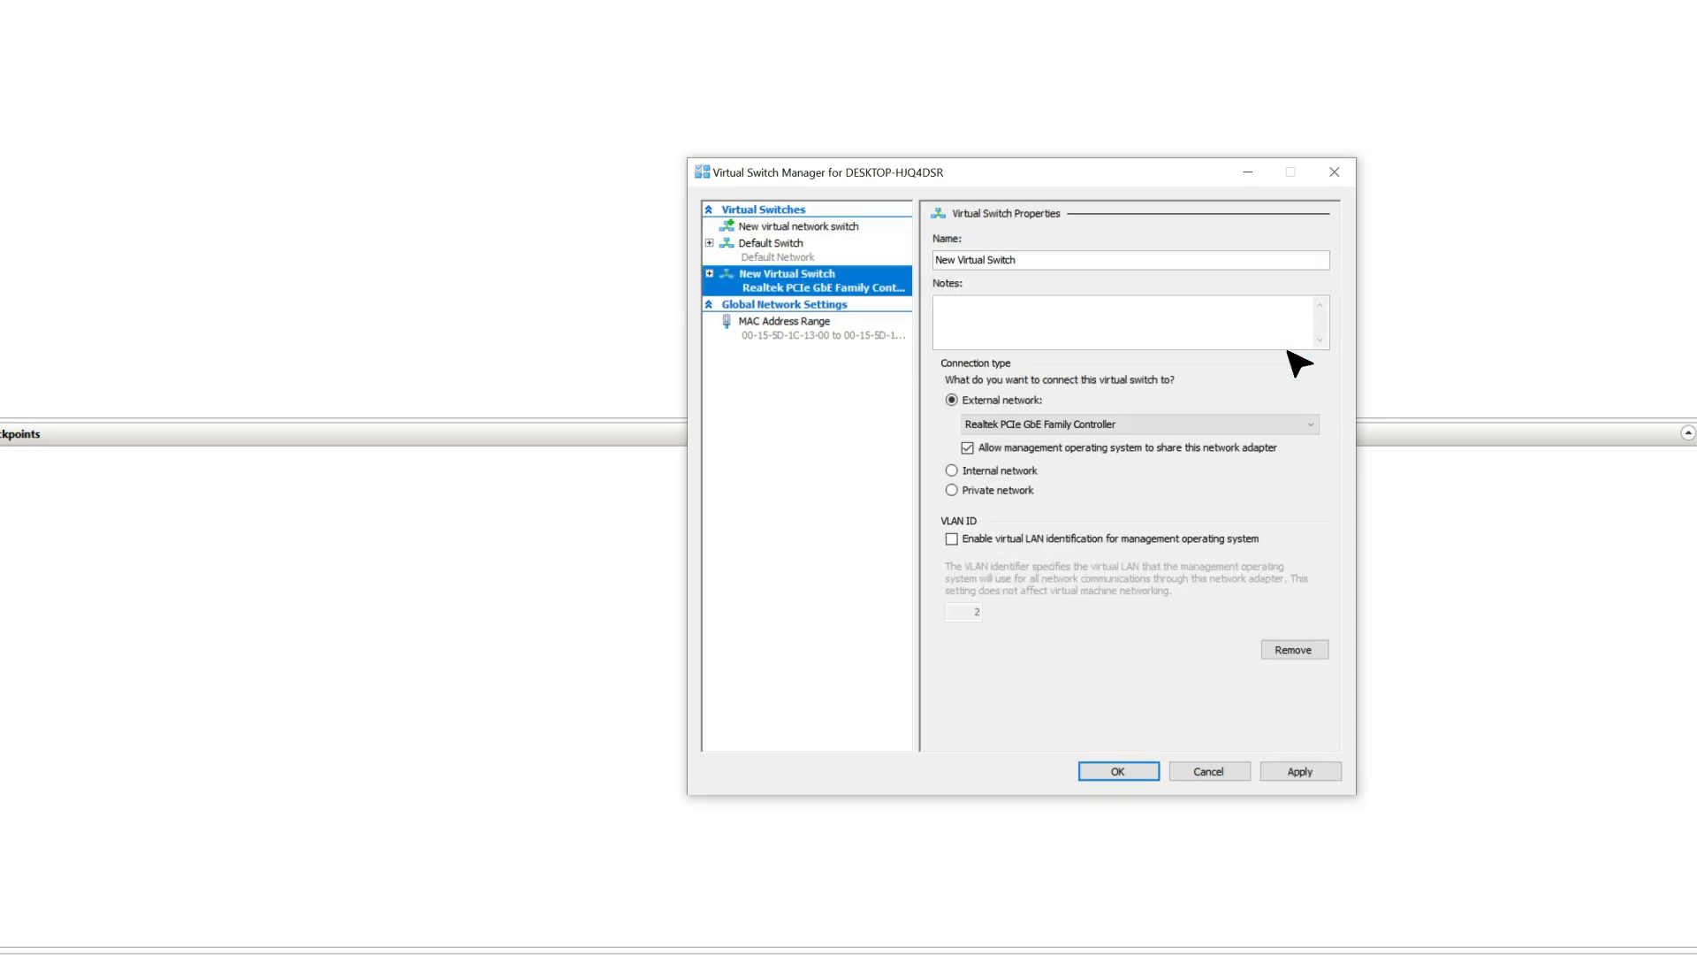
Step: Rename the new virtual switch to Virtual Switch-P
click(958, 260)
key(BackSpace)
key(BackSpace)
key(BackSpace)
key(BackSpace)
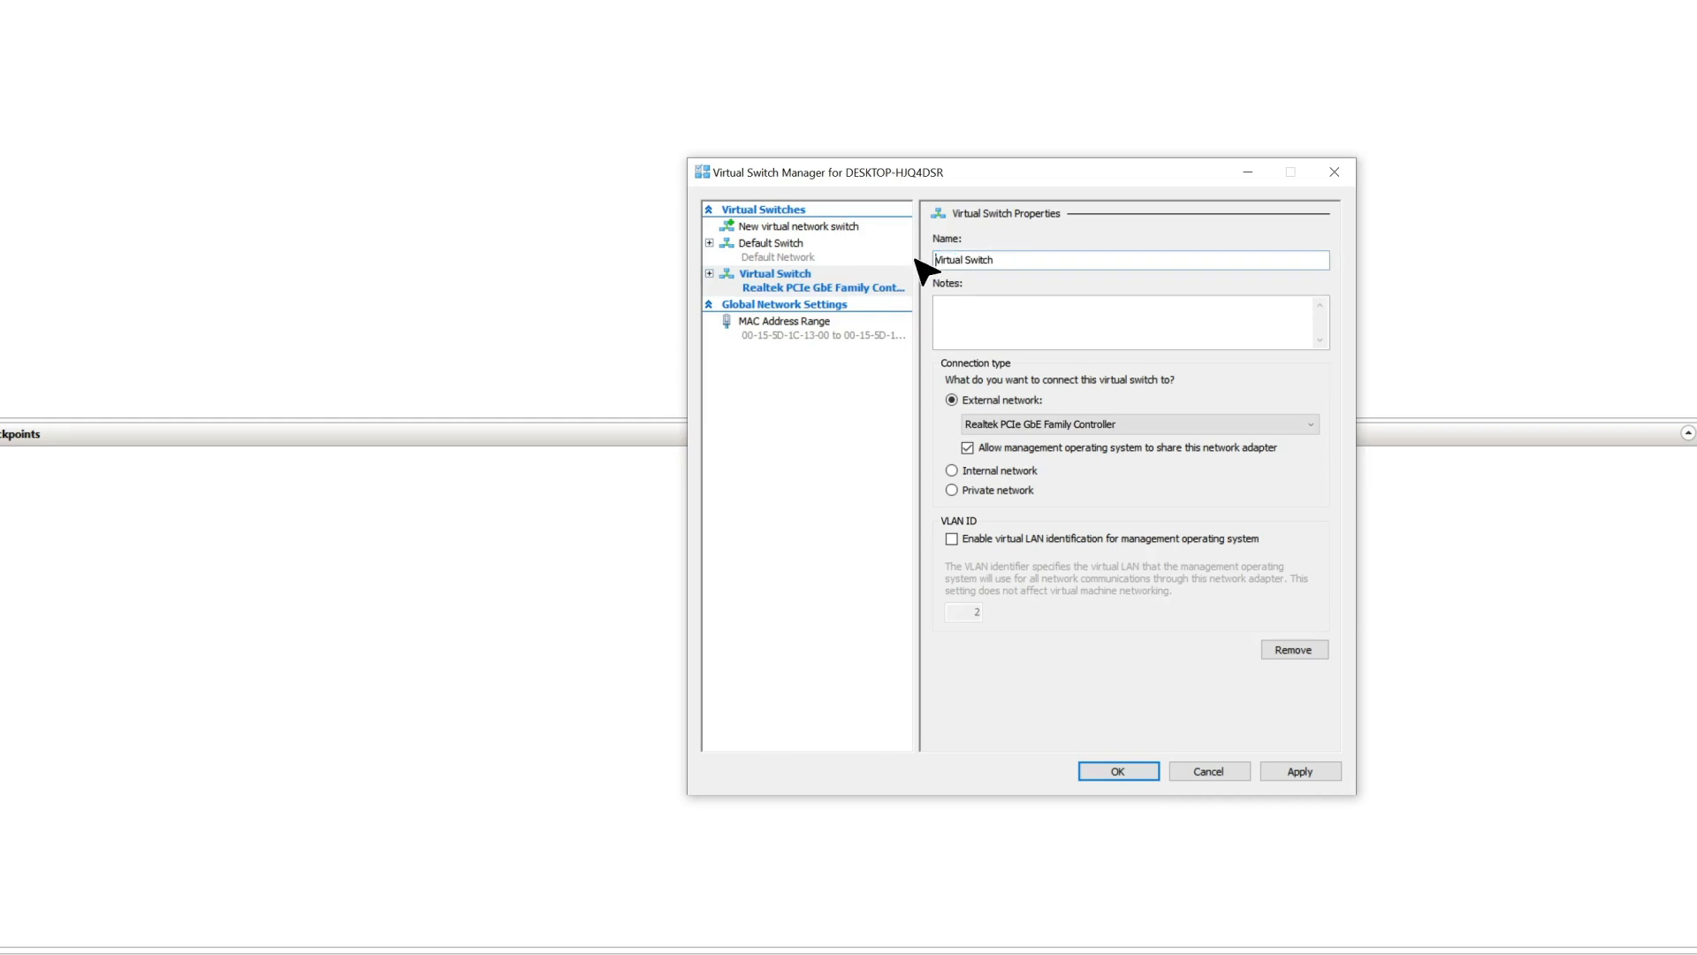
text(-P)
Step: Connect the virtual switch to the Realtek PCIe GbE Family Controller external network, apply the networking changes, and close the switch manager
click(1070, 425)
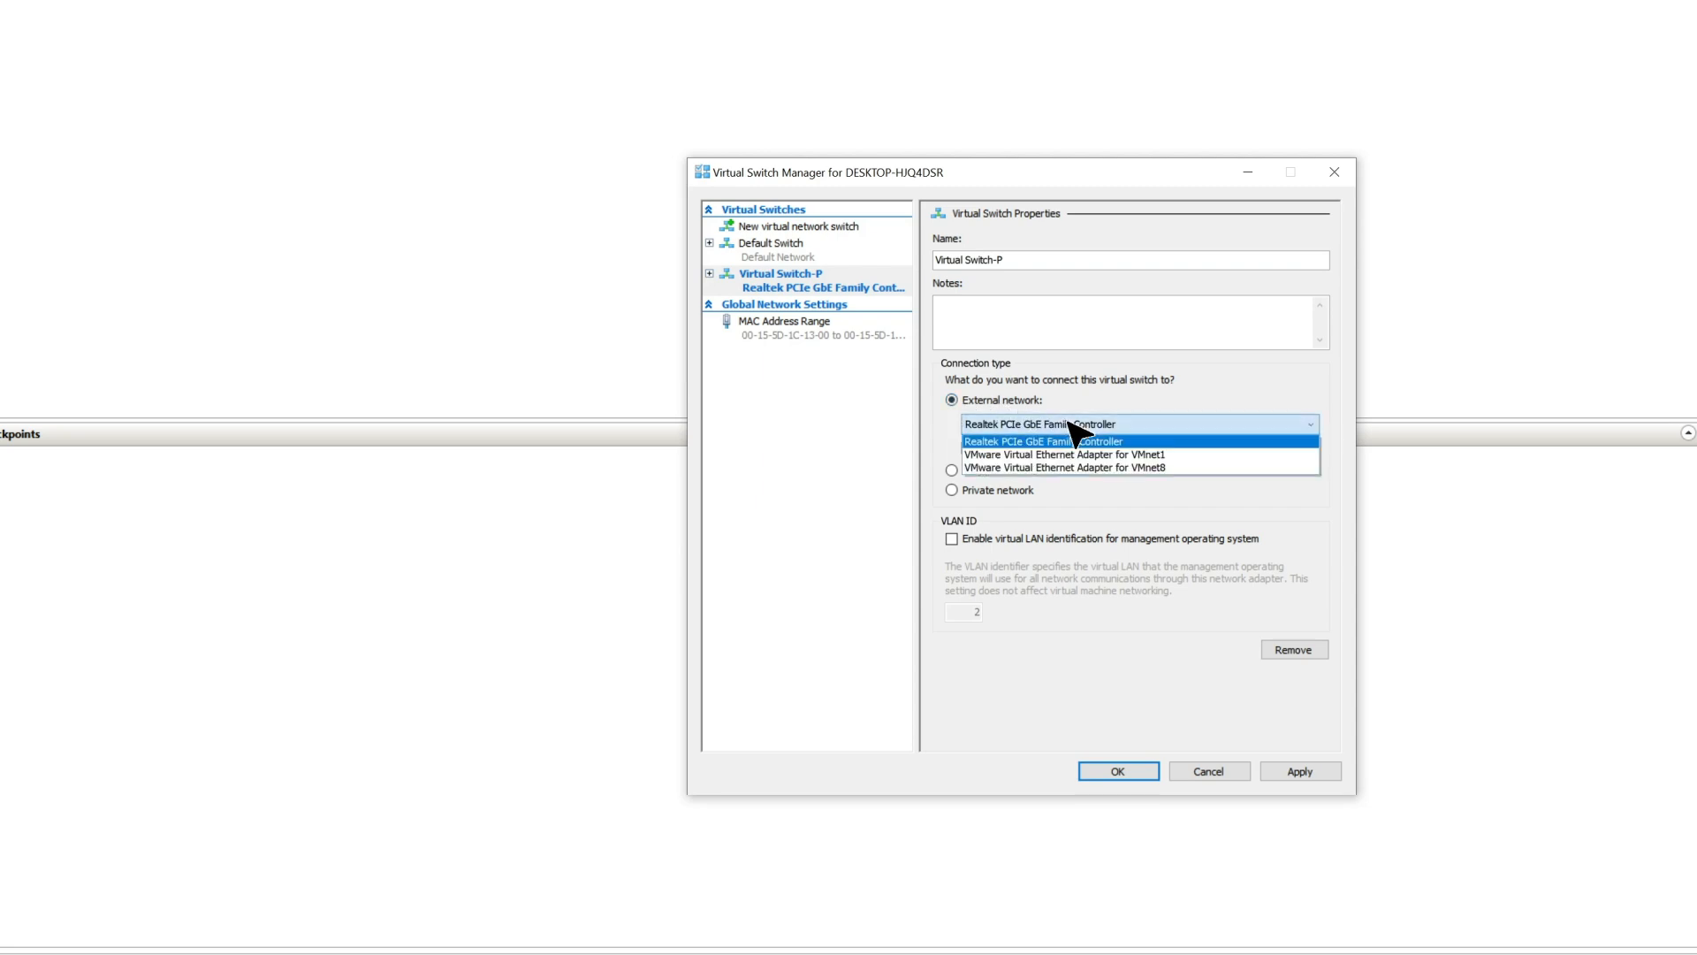
click(1072, 441)
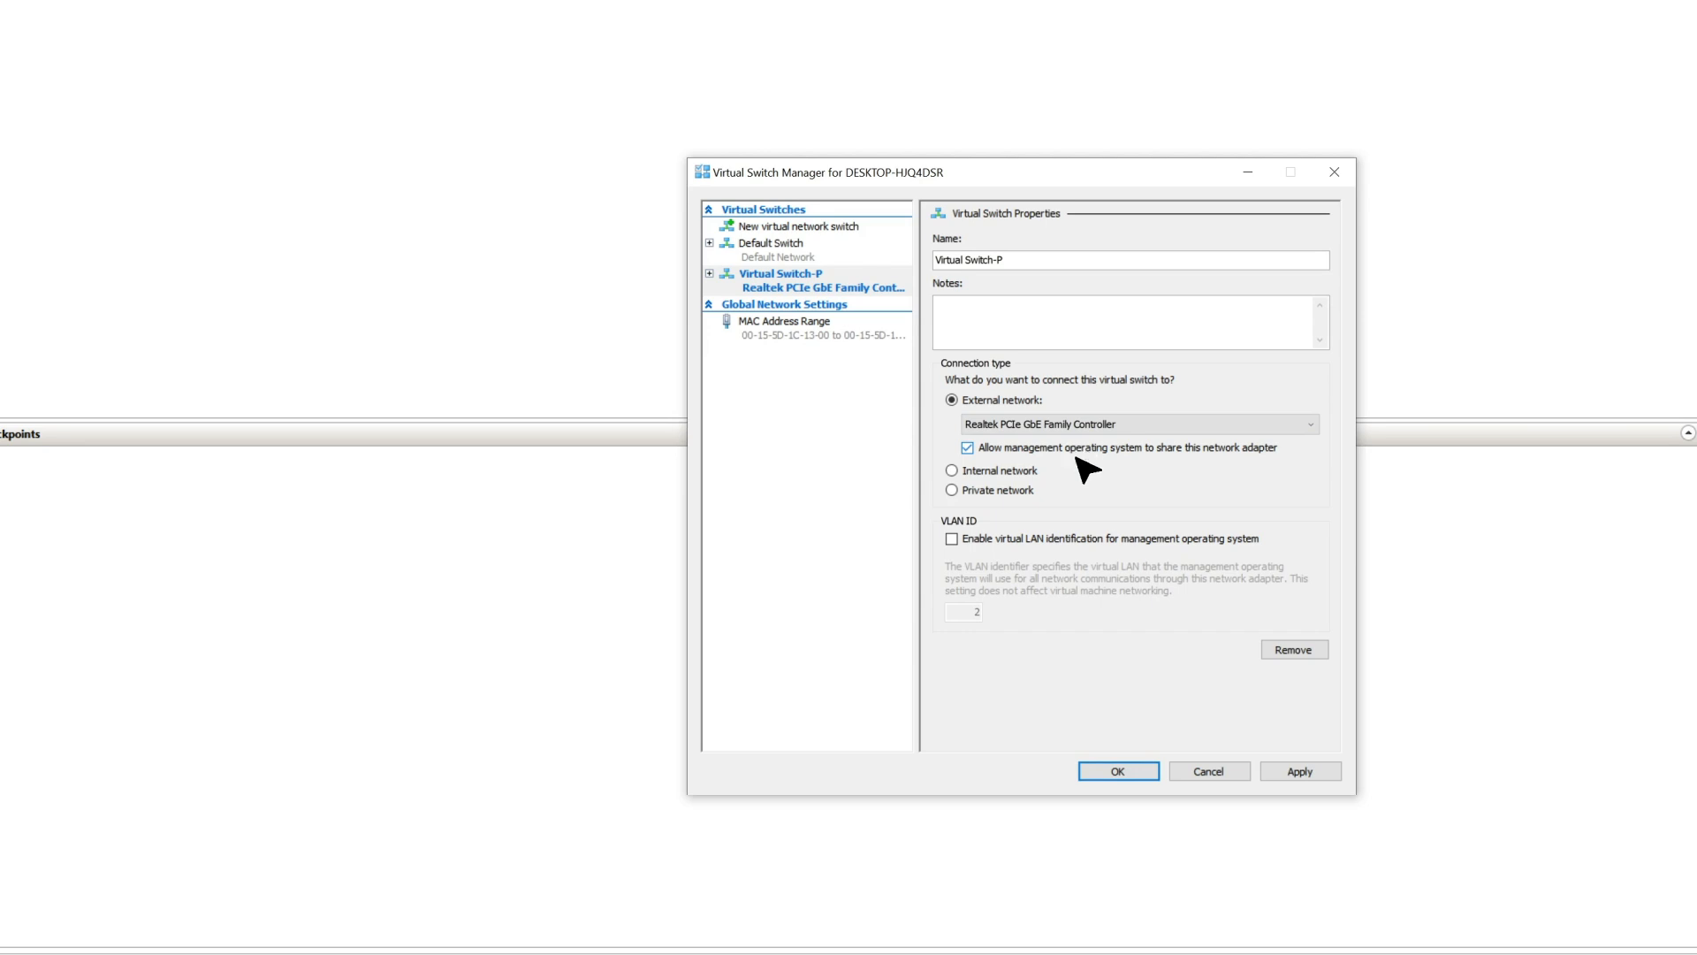
click(1291, 771)
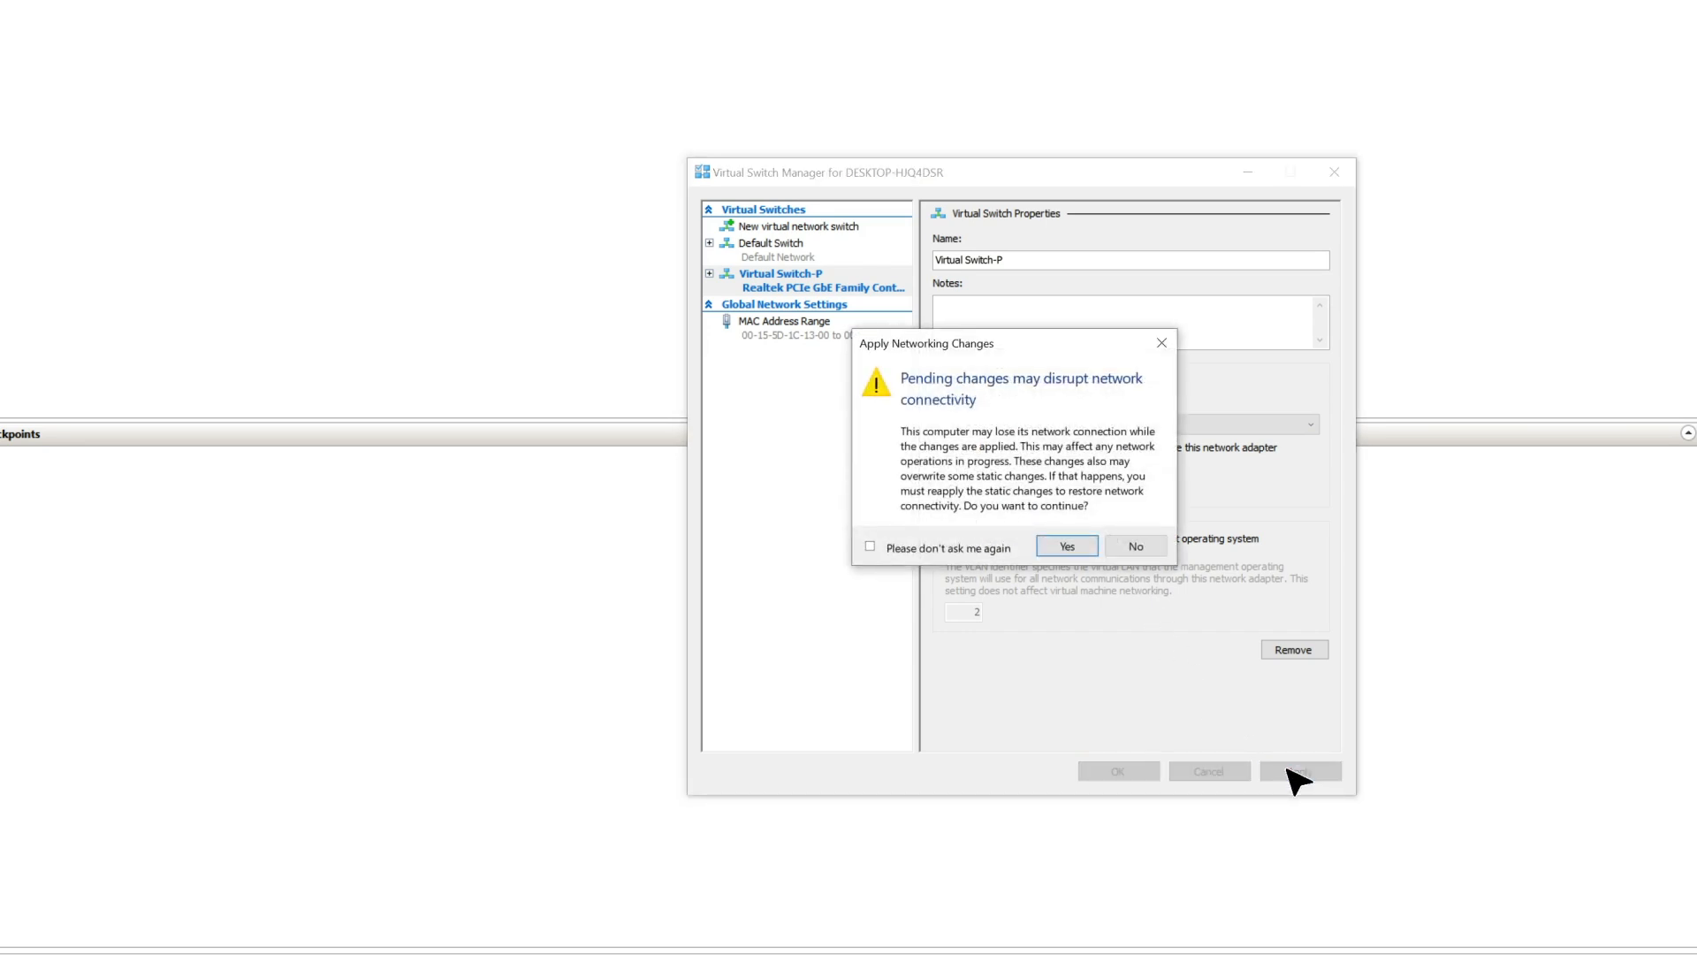
click(1069, 547)
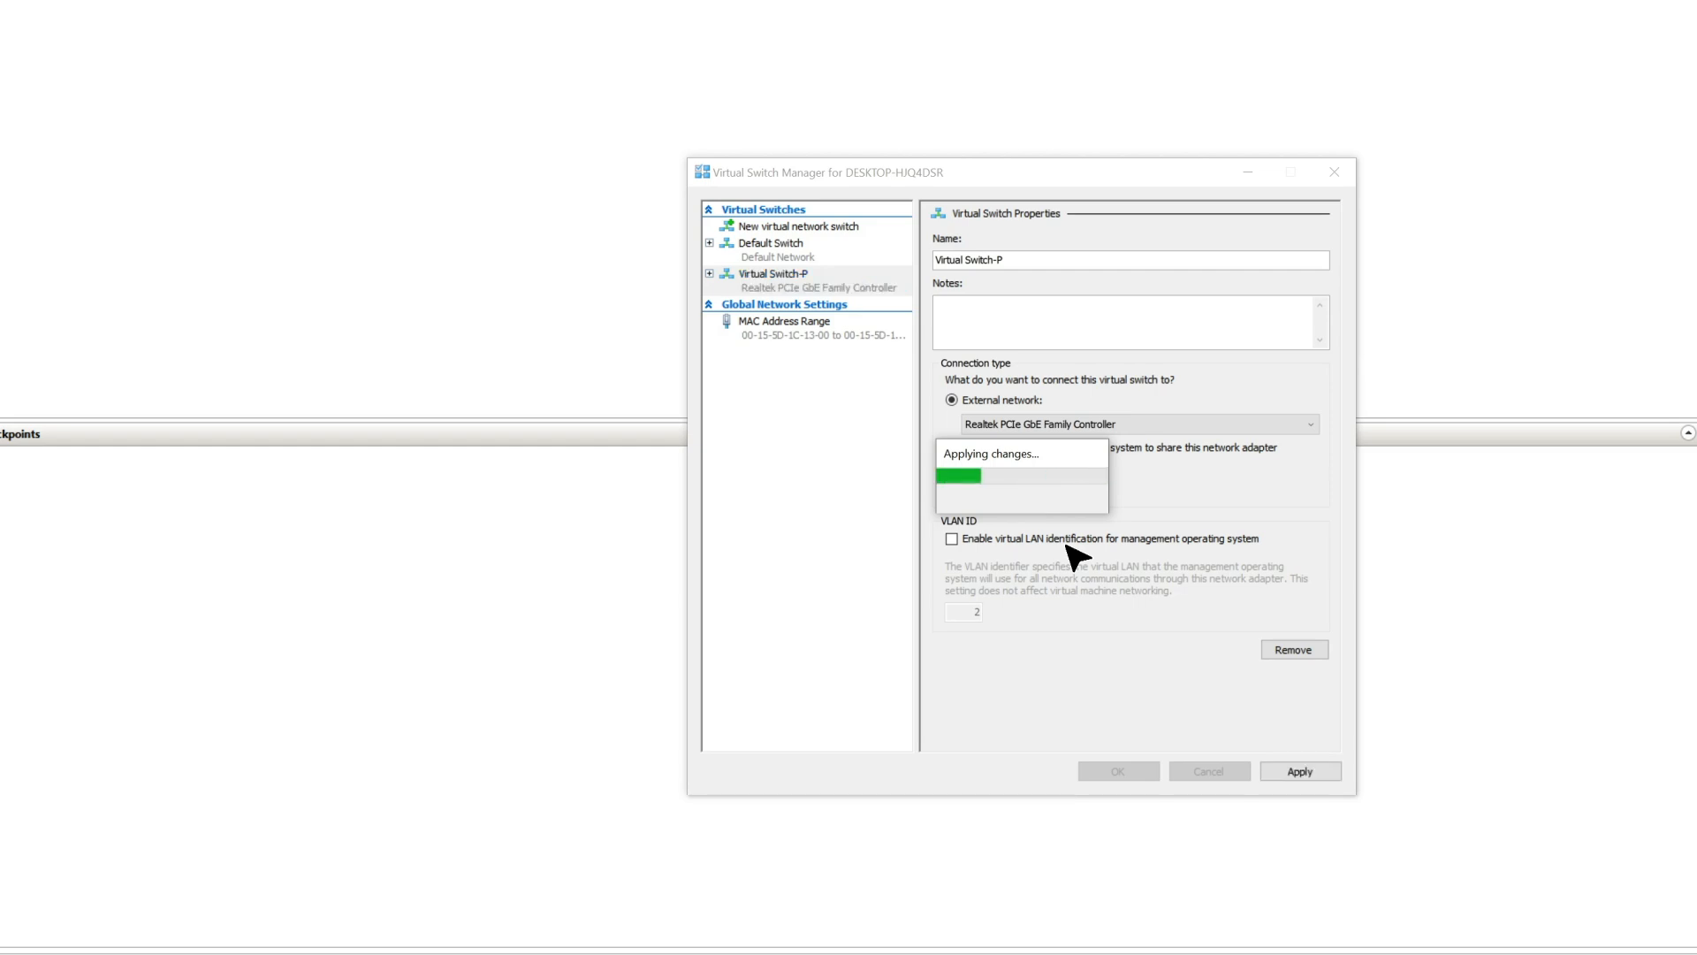
click(1120, 775)
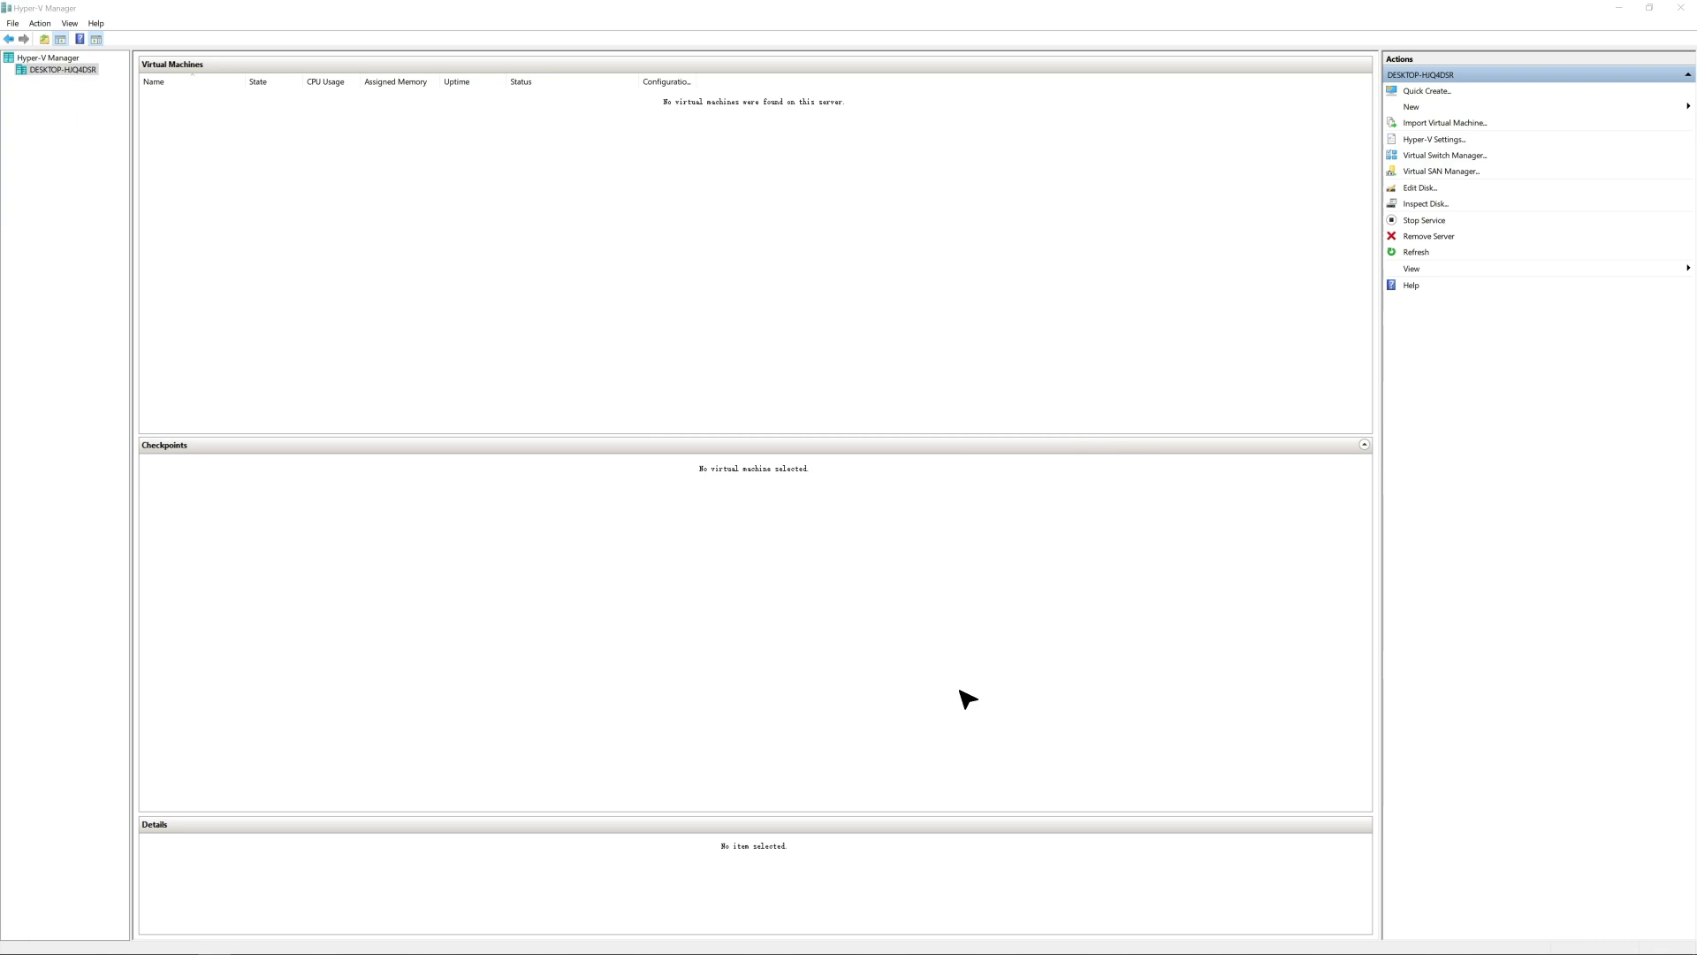
Step: Start a new virtual machine named Virtual Machine-P and enable storing it in a different location
click(33, 23)
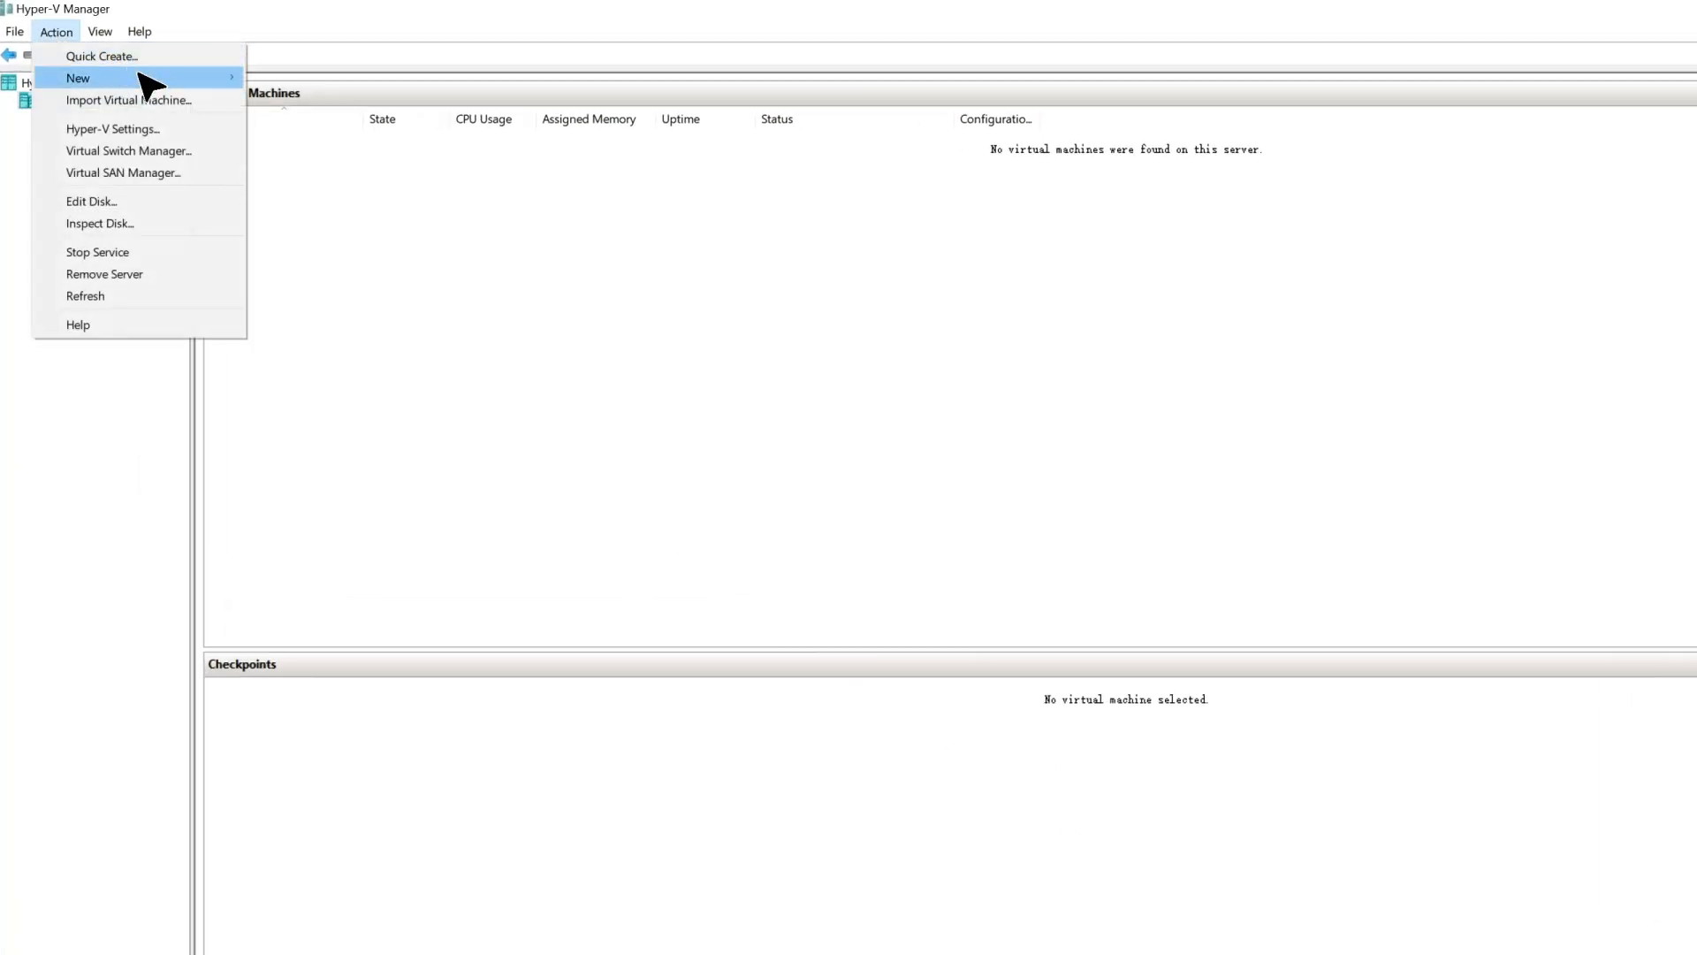
mouse_move(140, 77)
click(325, 81)
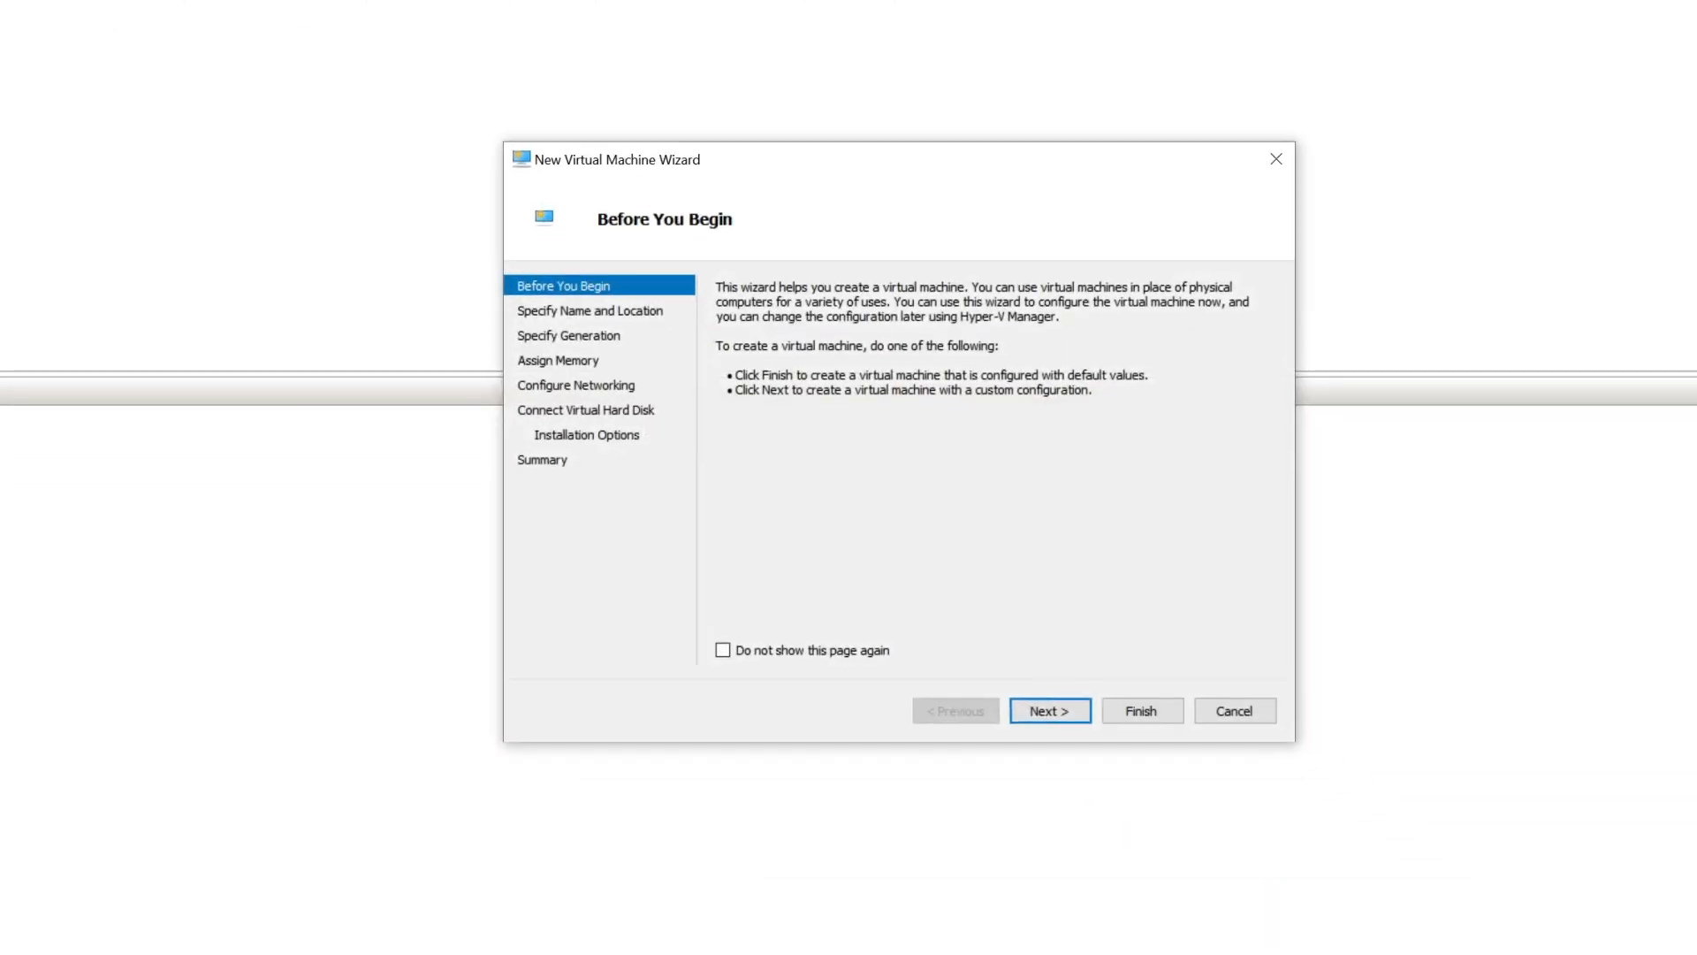
click(631, 317)
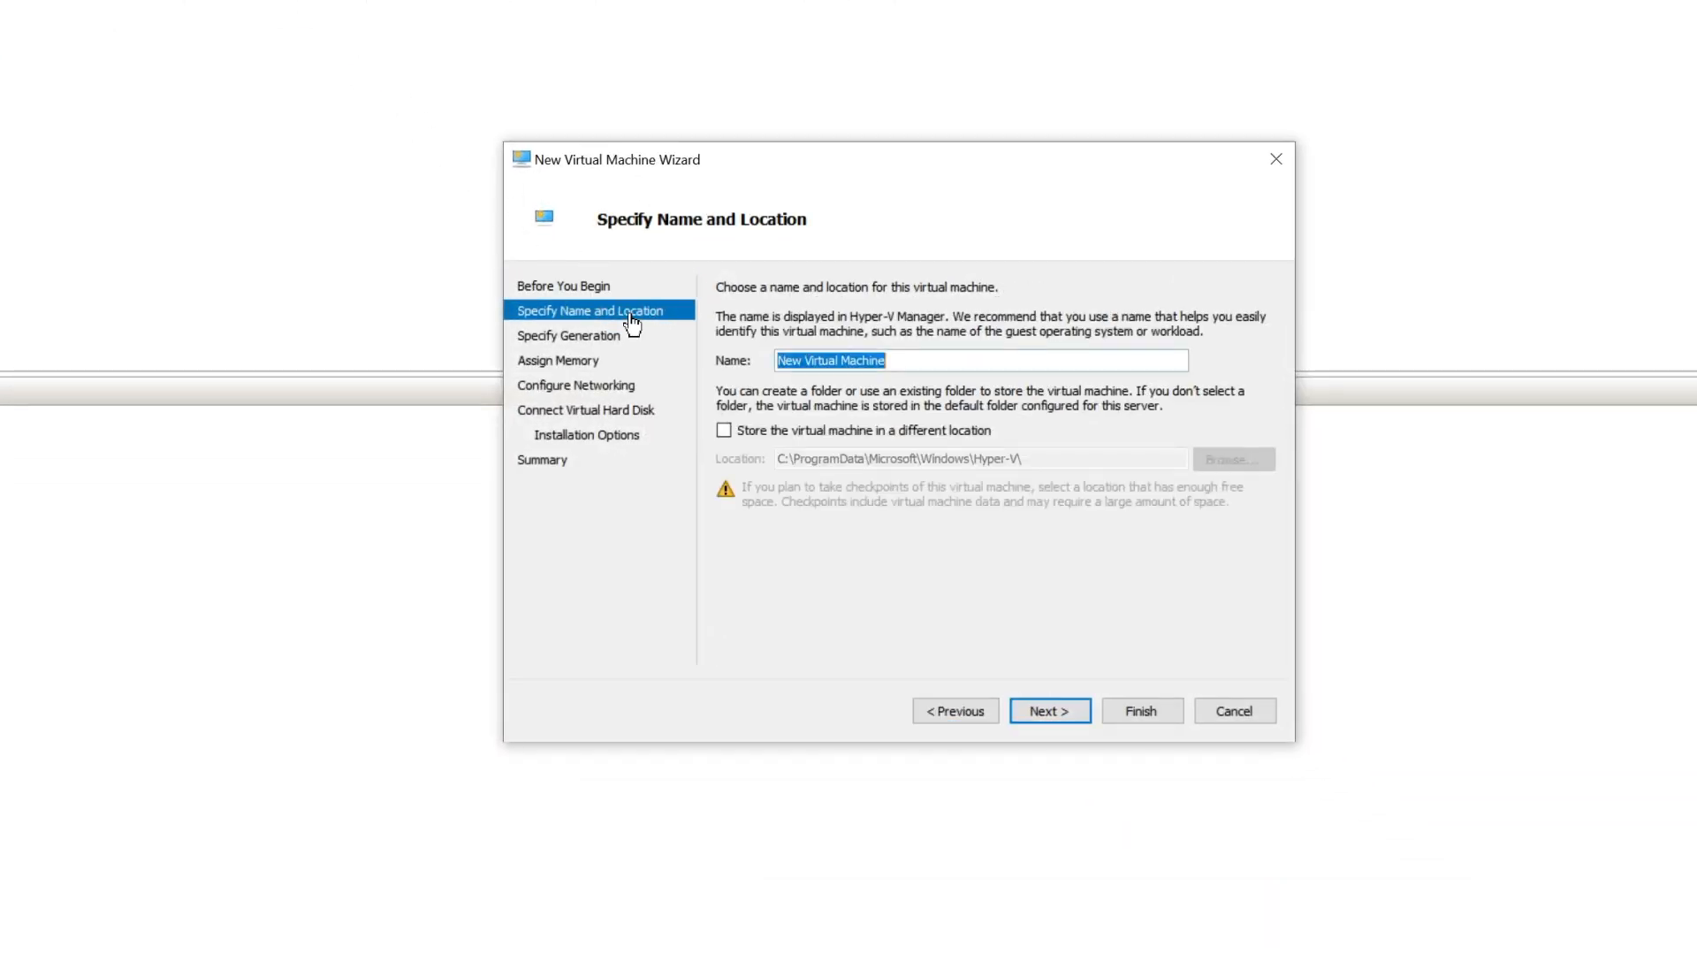
double_click(787, 360)
key(Delete)
text(-P)
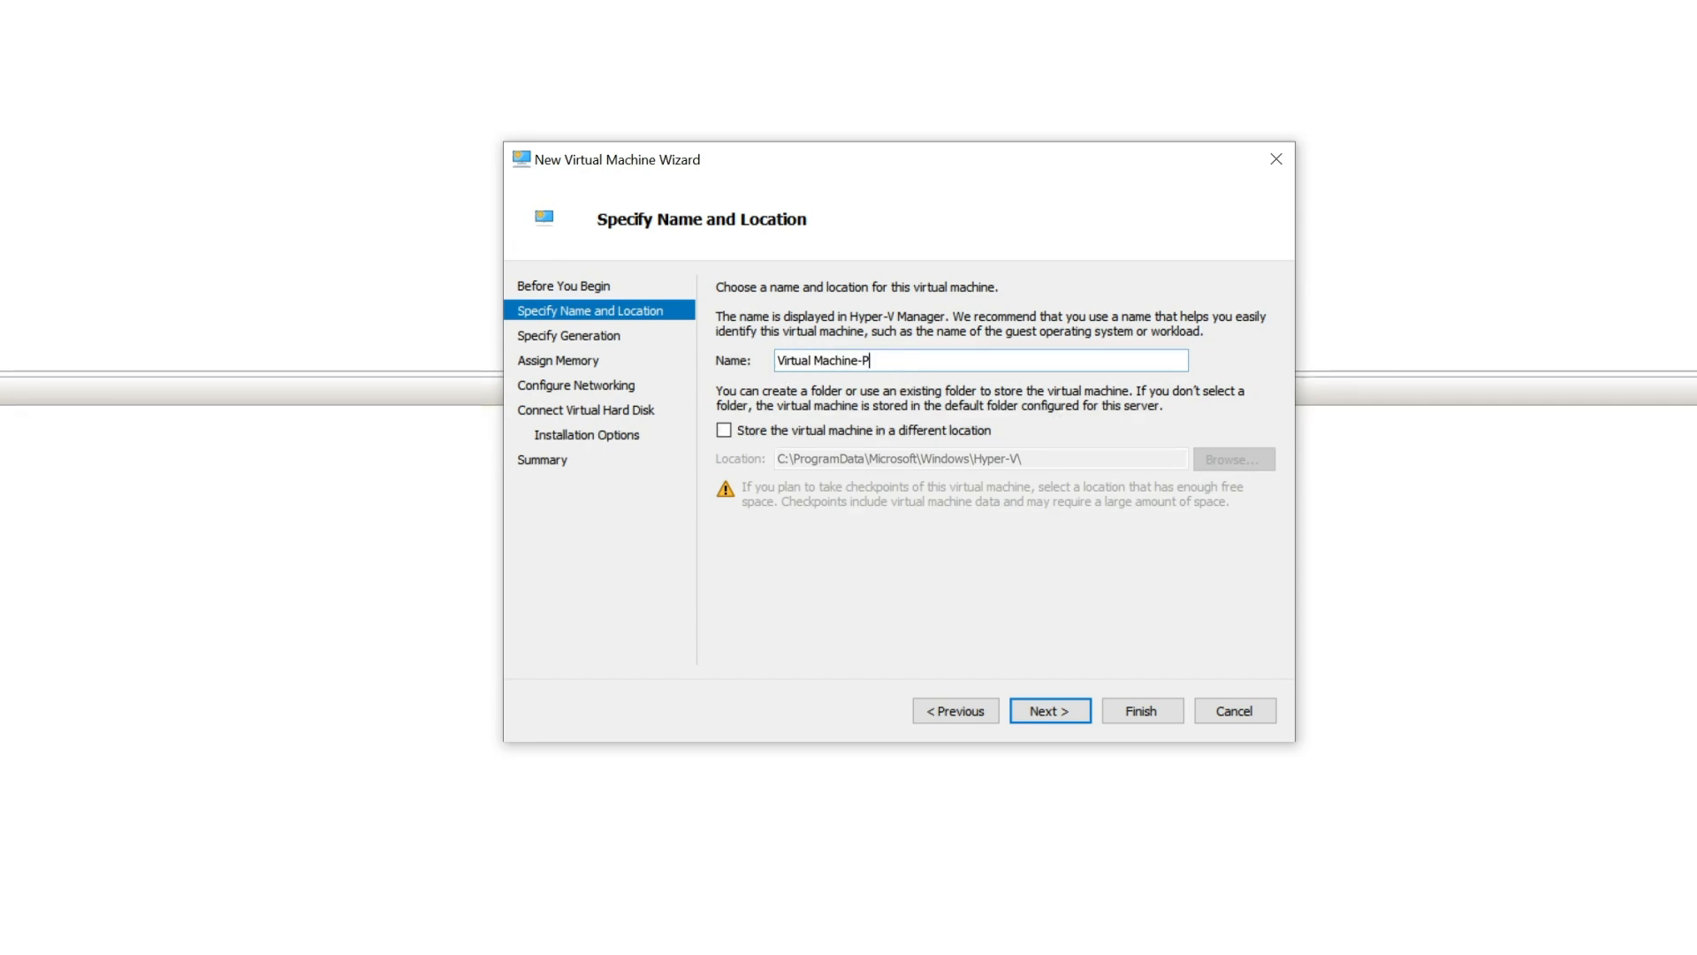
click(723, 430)
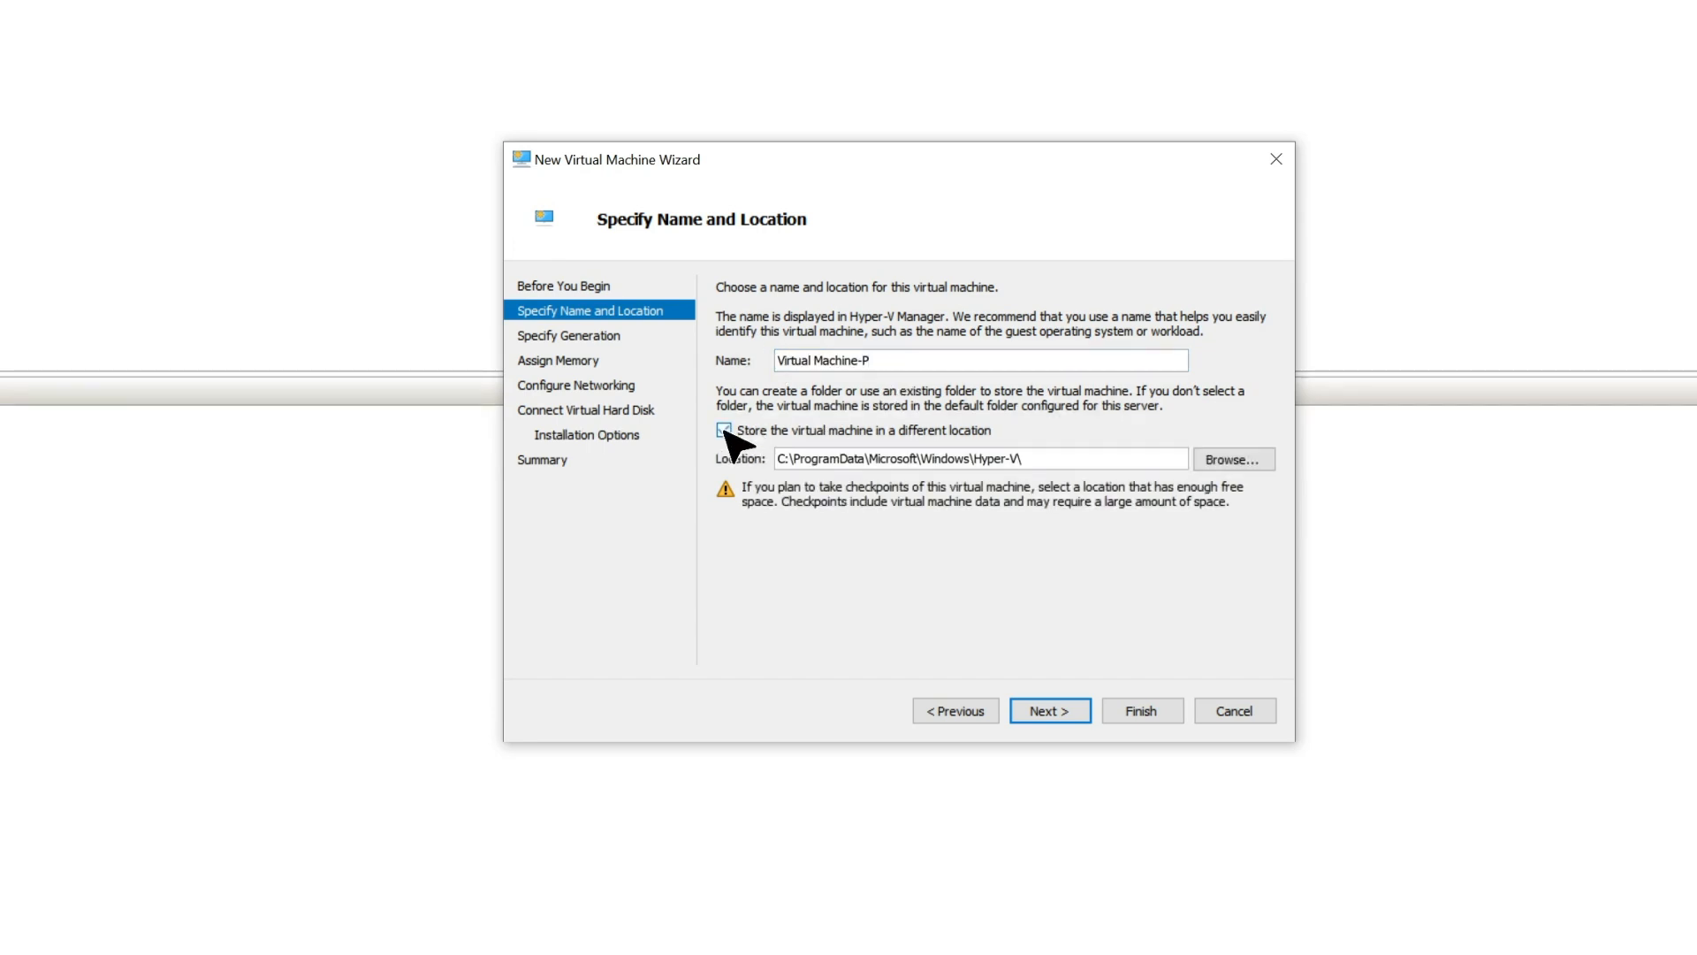
click(1061, 712)
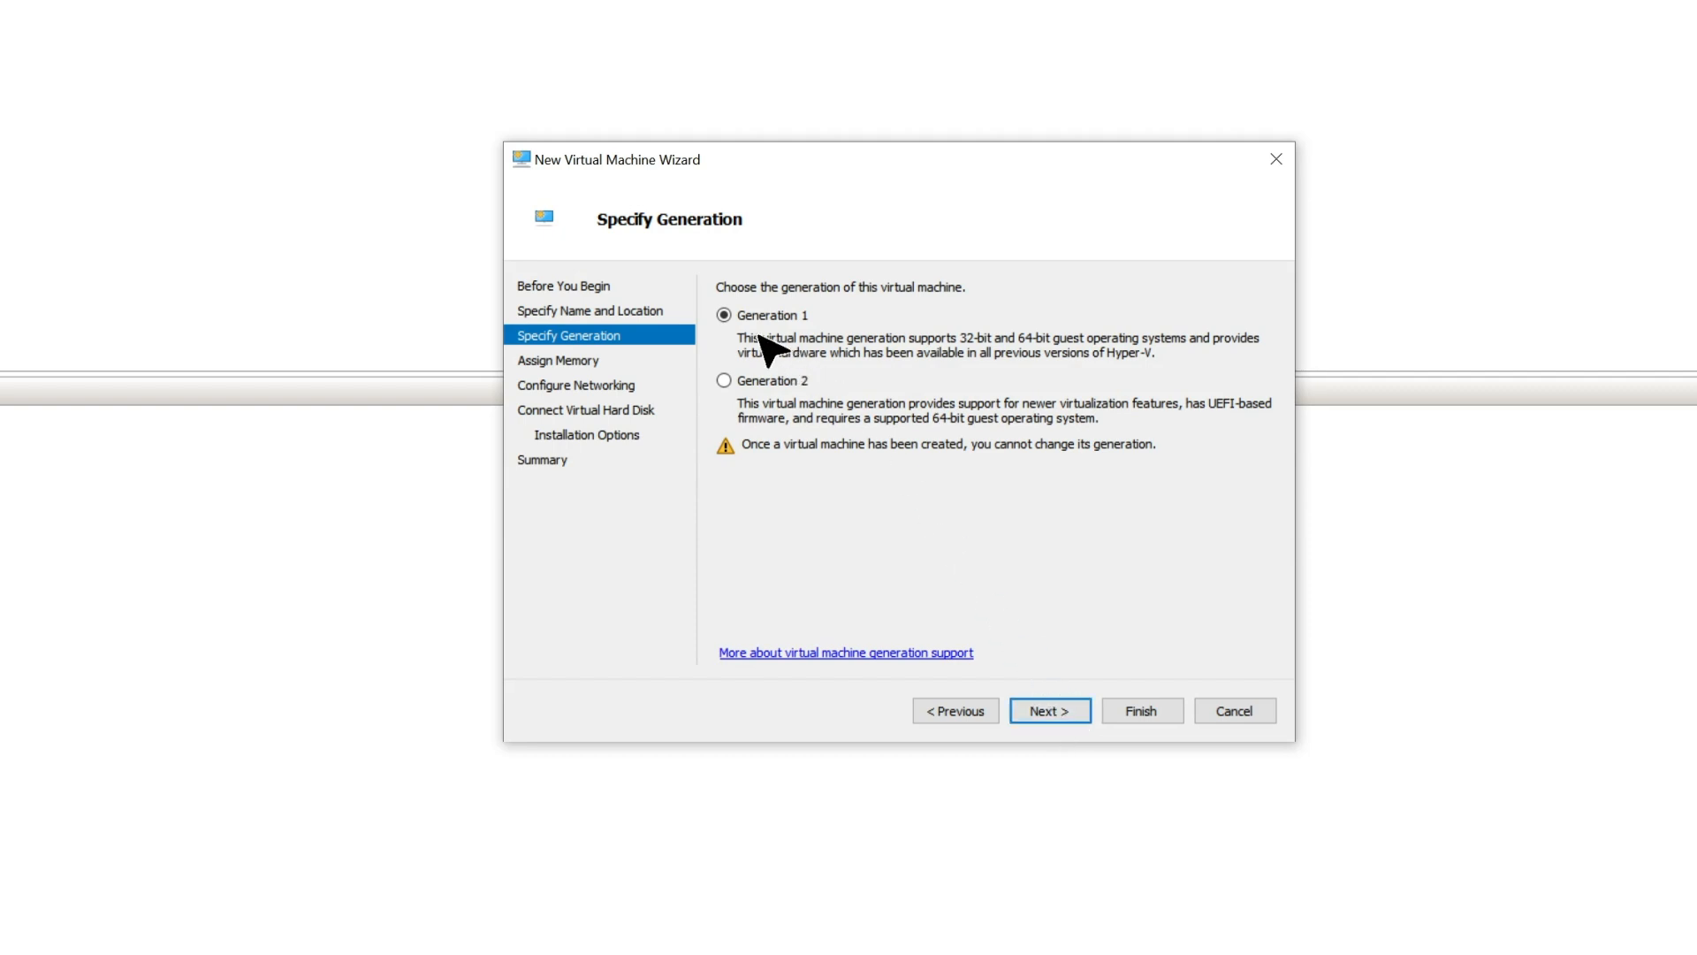
Step: Choose Generation 1 for the virtual machine and proceed through the memory assignment to the network configuration
click(725, 317)
click(1043, 711)
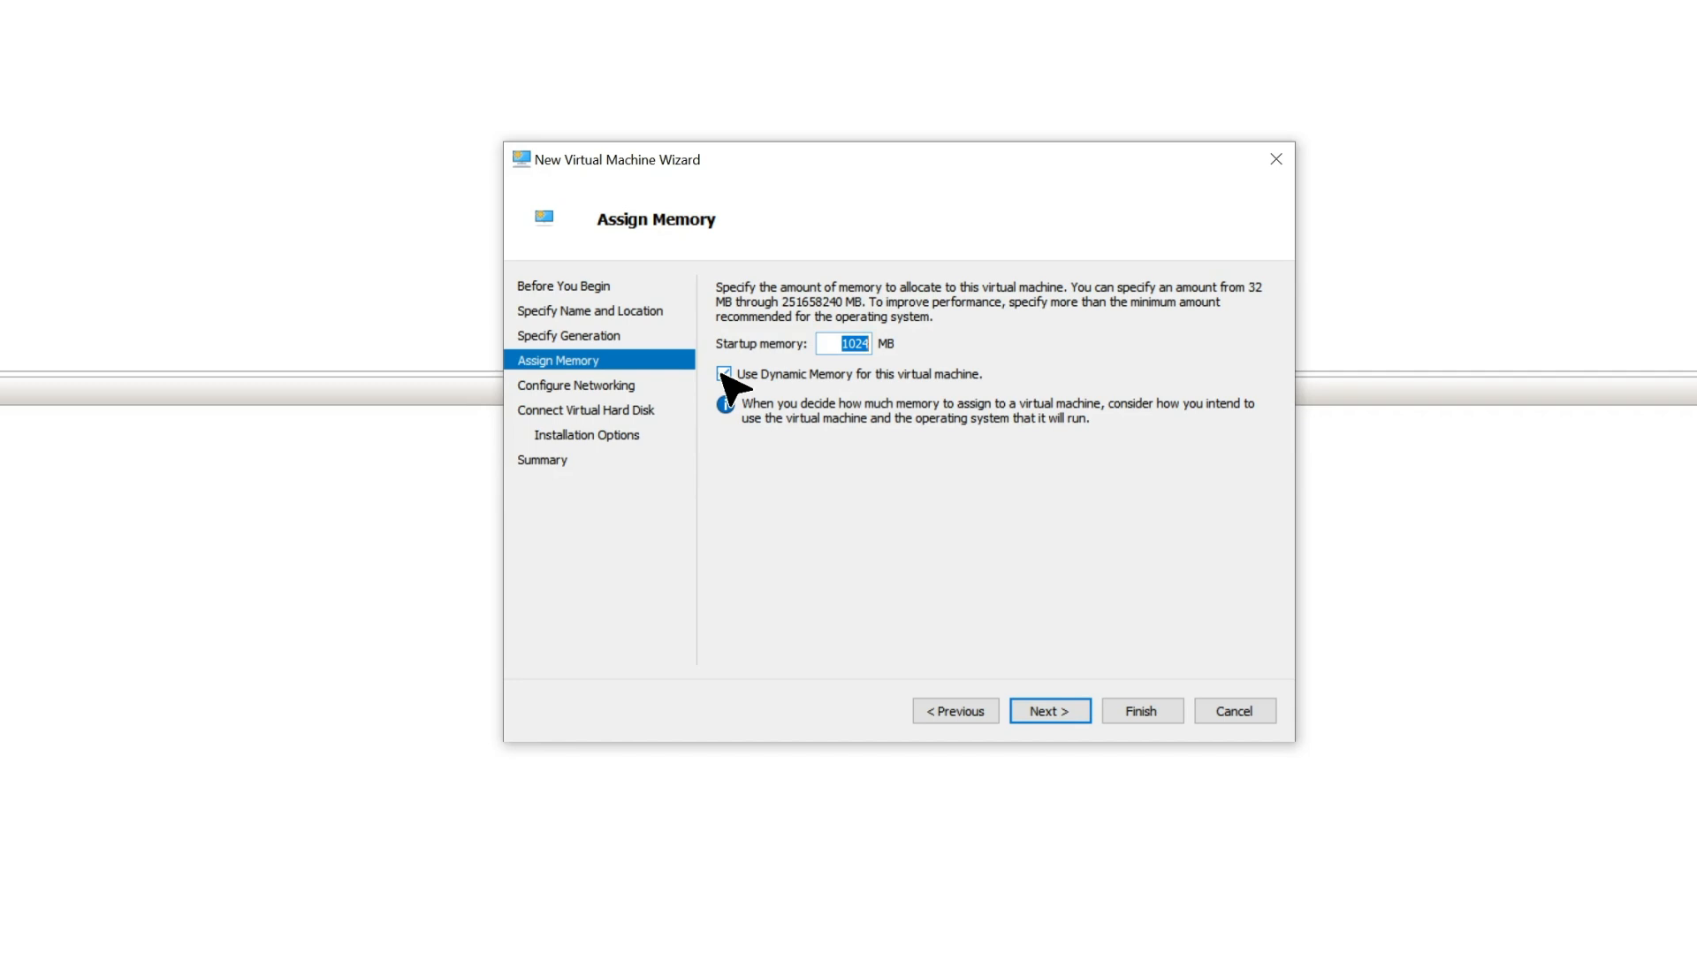
click(1041, 711)
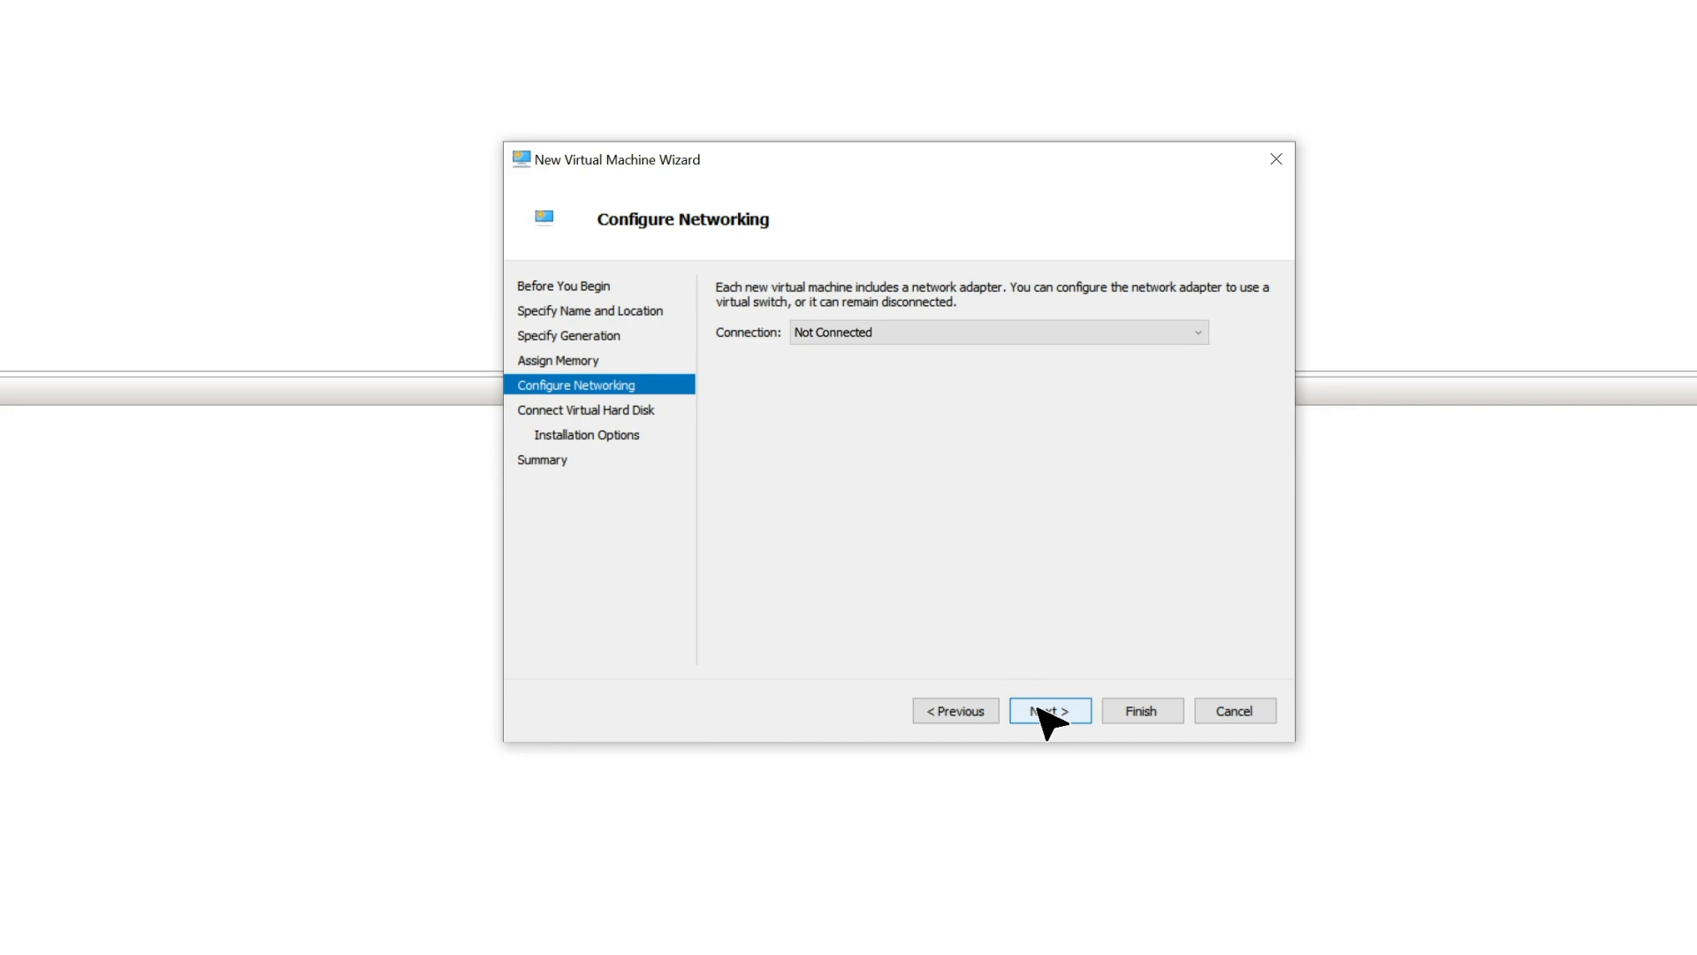
Step: Connect the new virtual machine's network adapter to Virtual Switch-P and accept the default virtual hard disk settings
click(895, 329)
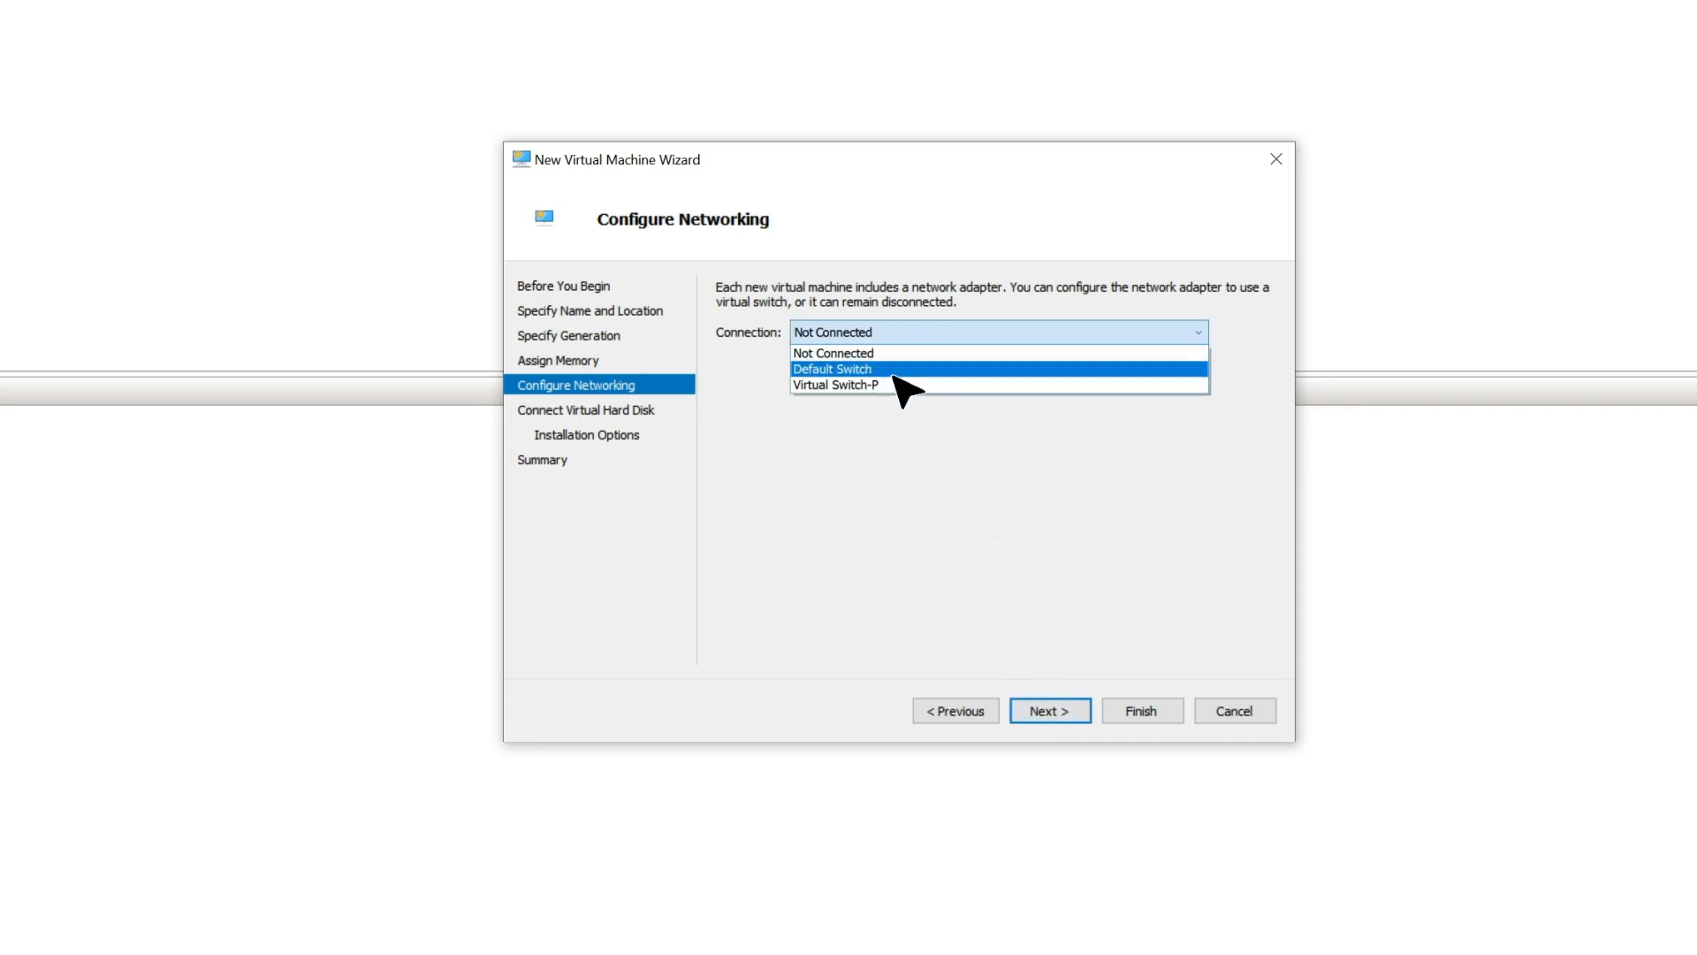
click(903, 386)
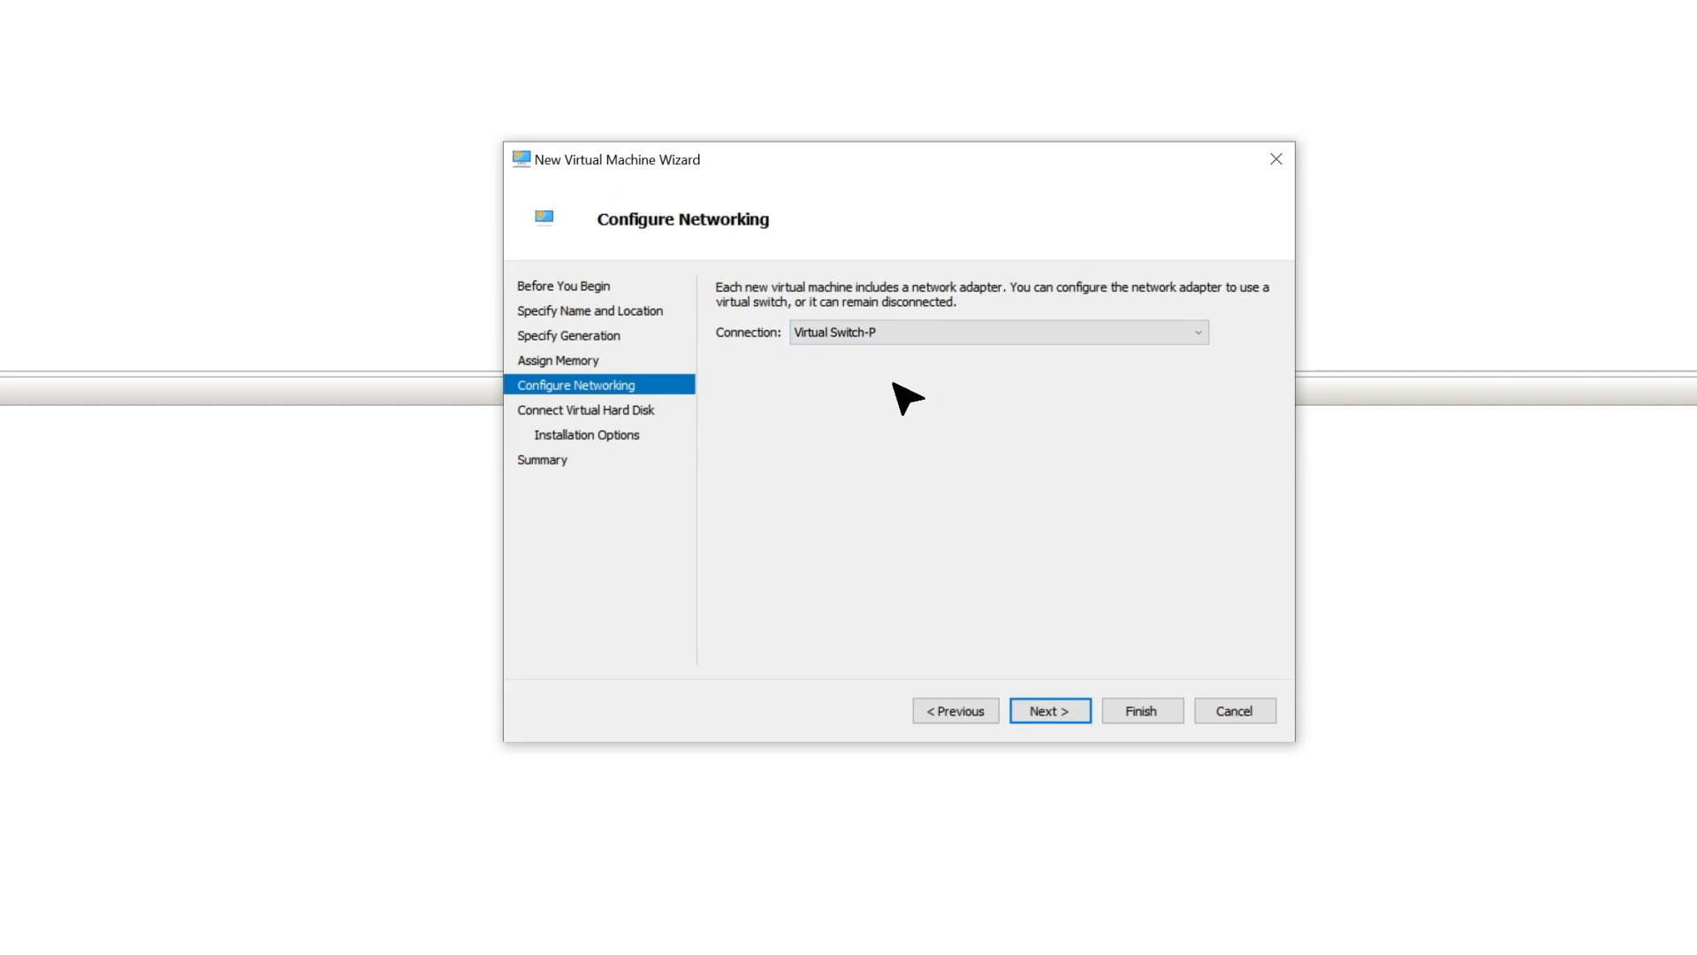
click(1041, 708)
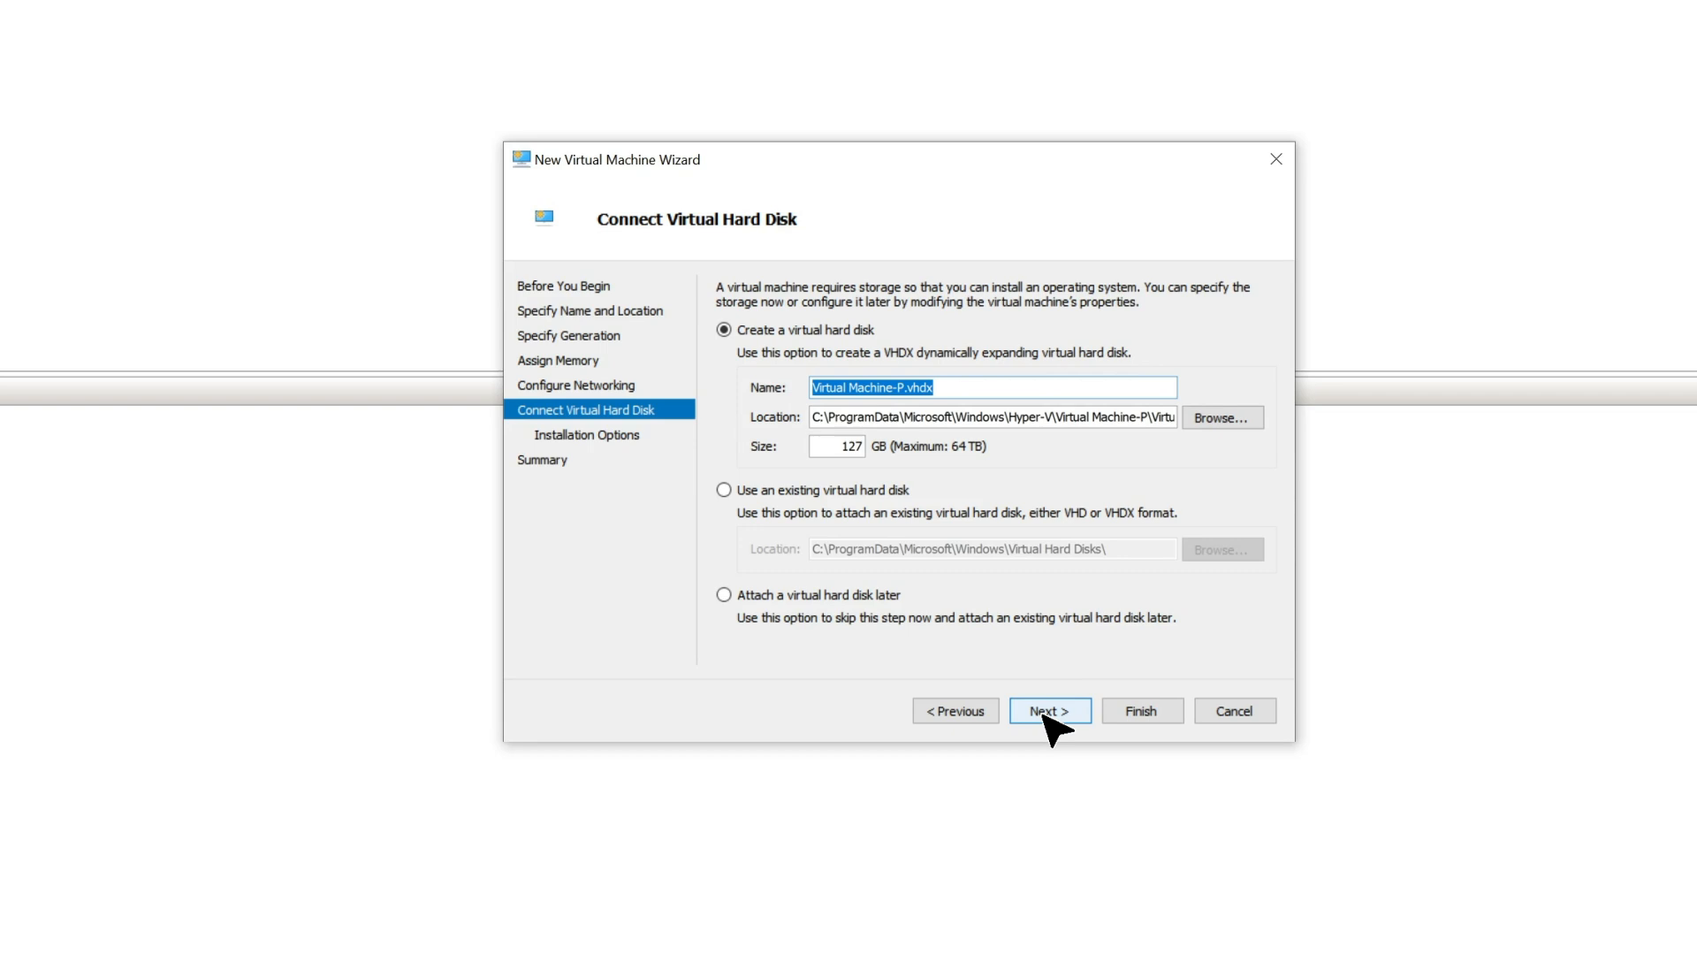
click(1050, 712)
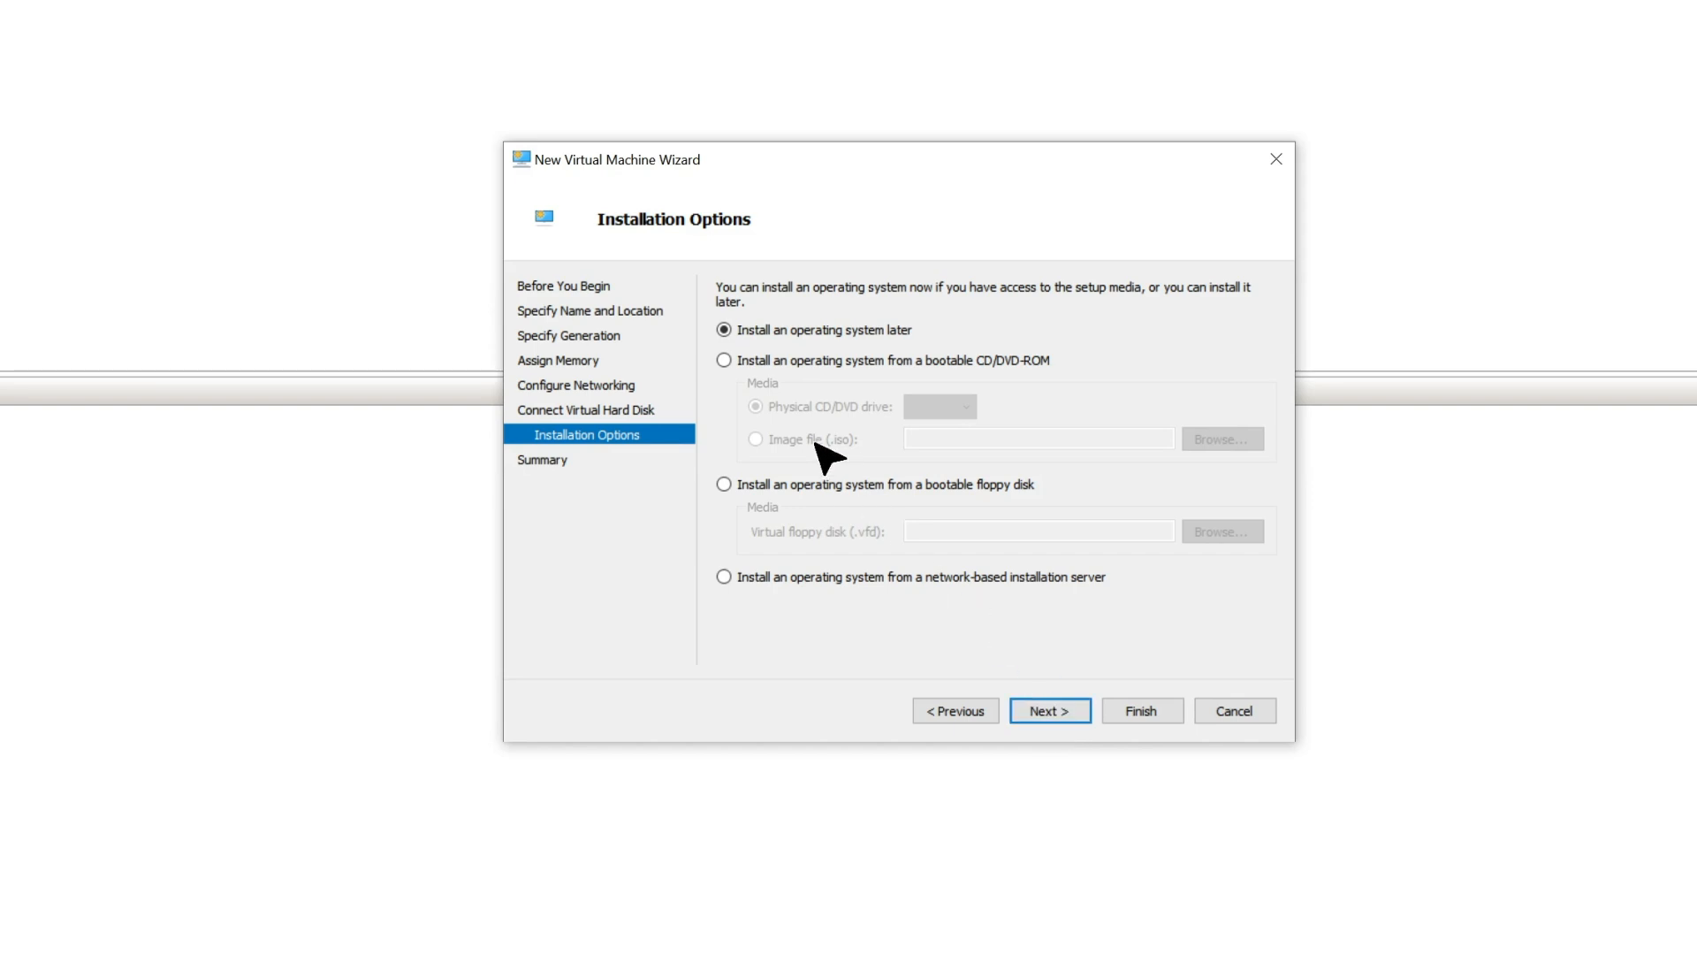
Step: Set the operating system to install from the image file Yeastar_P-Series_Software_Edition_ISO_Auto.iso.iso in Documents, as bootable CD/DVD-ROM media
click(724, 361)
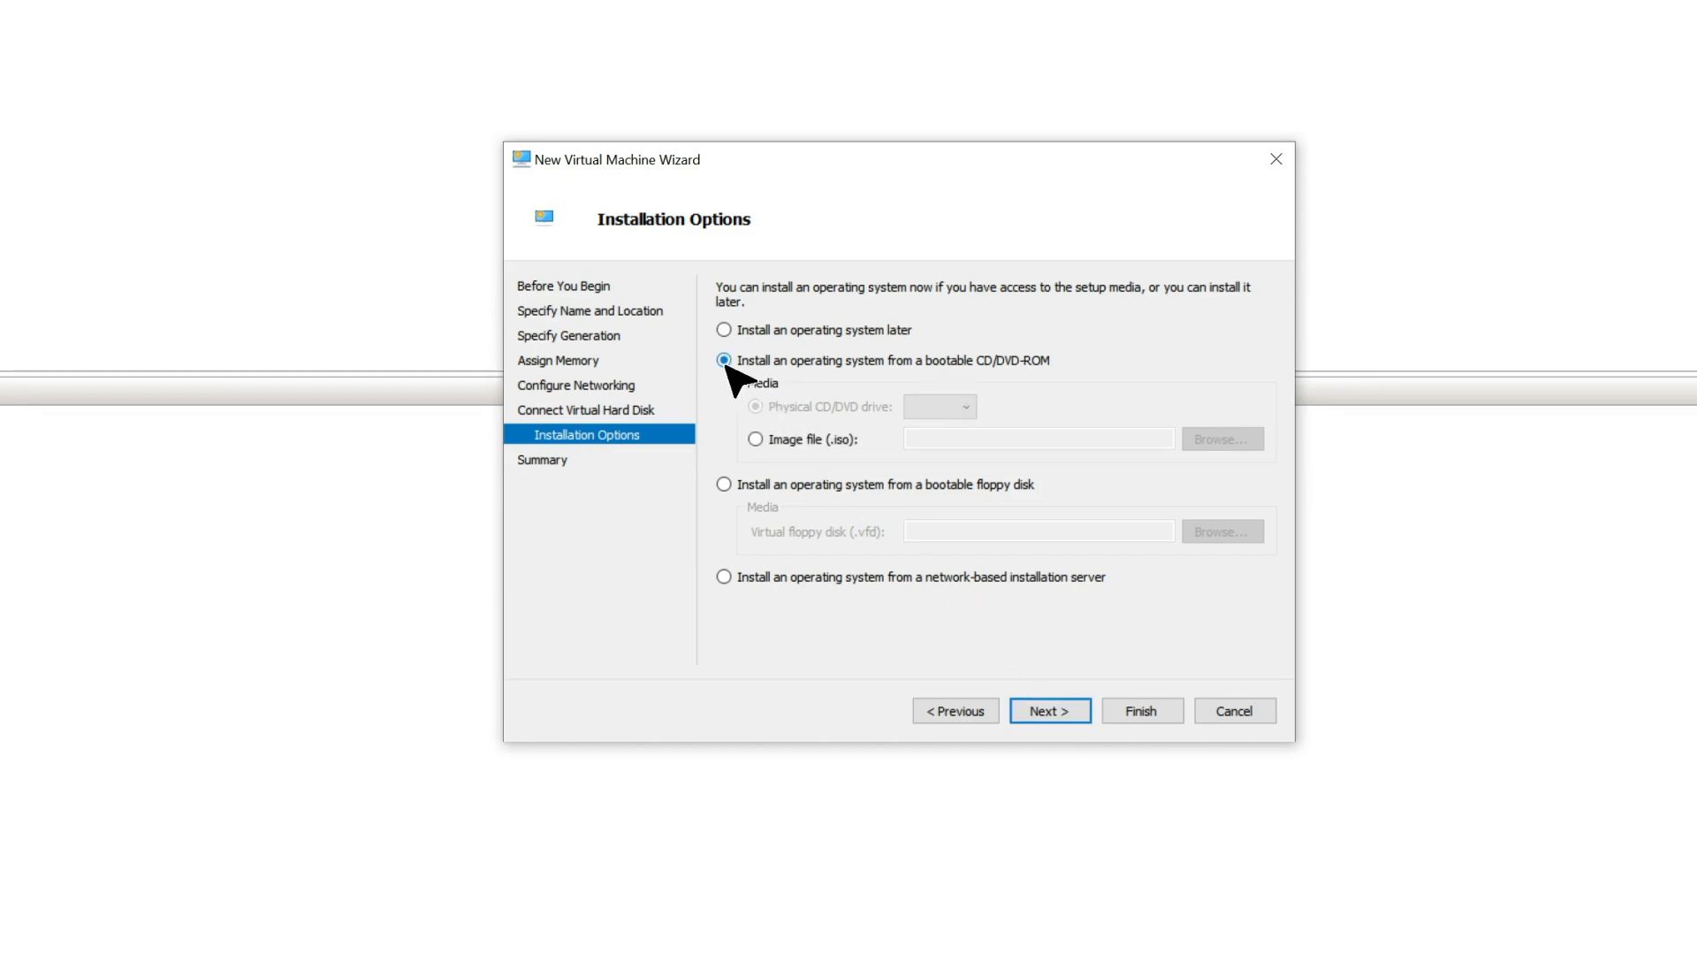
click(755, 439)
click(1222, 444)
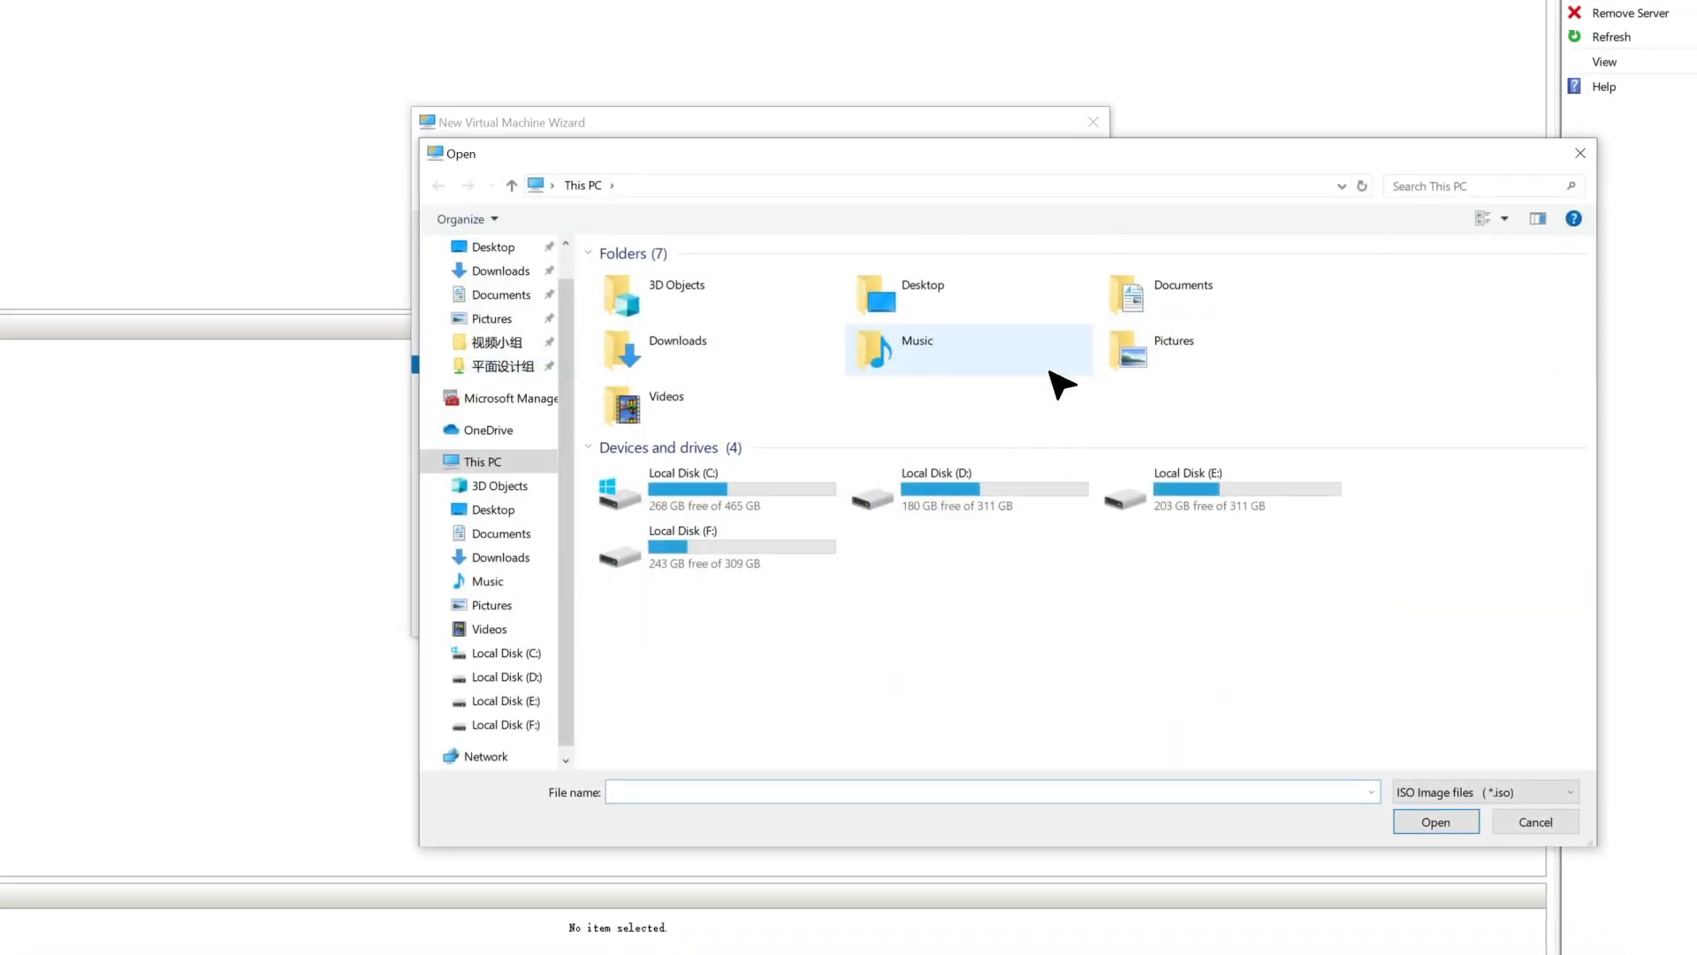
click(520, 535)
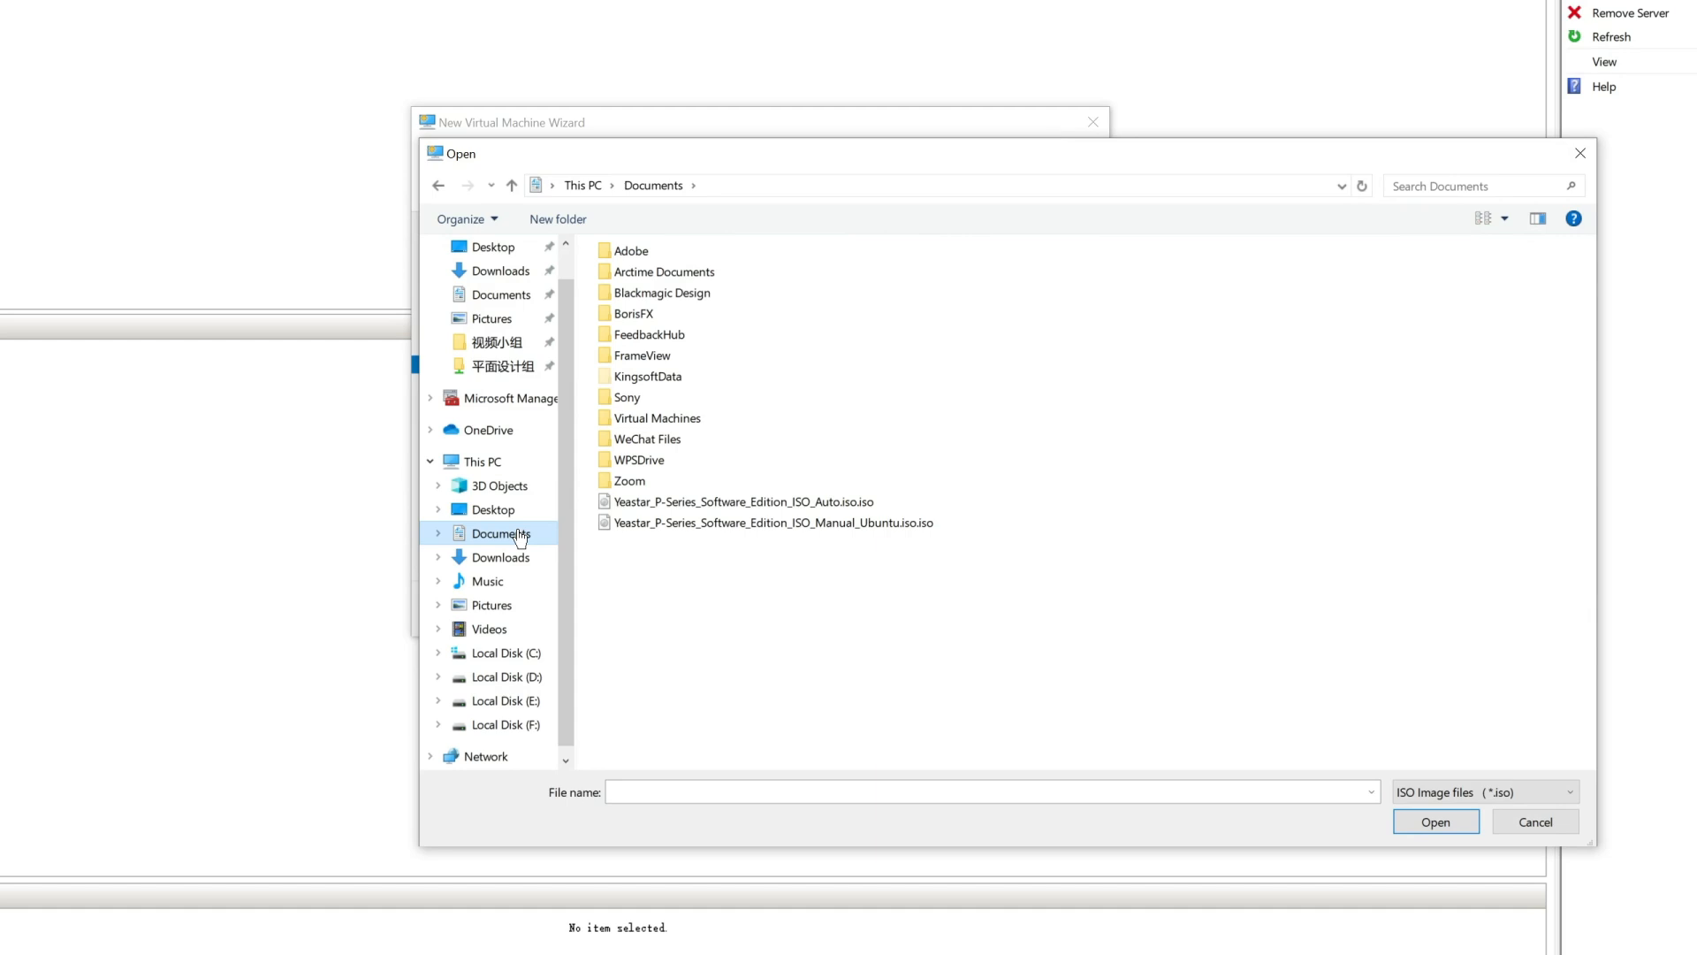
click(767, 502)
click(1441, 824)
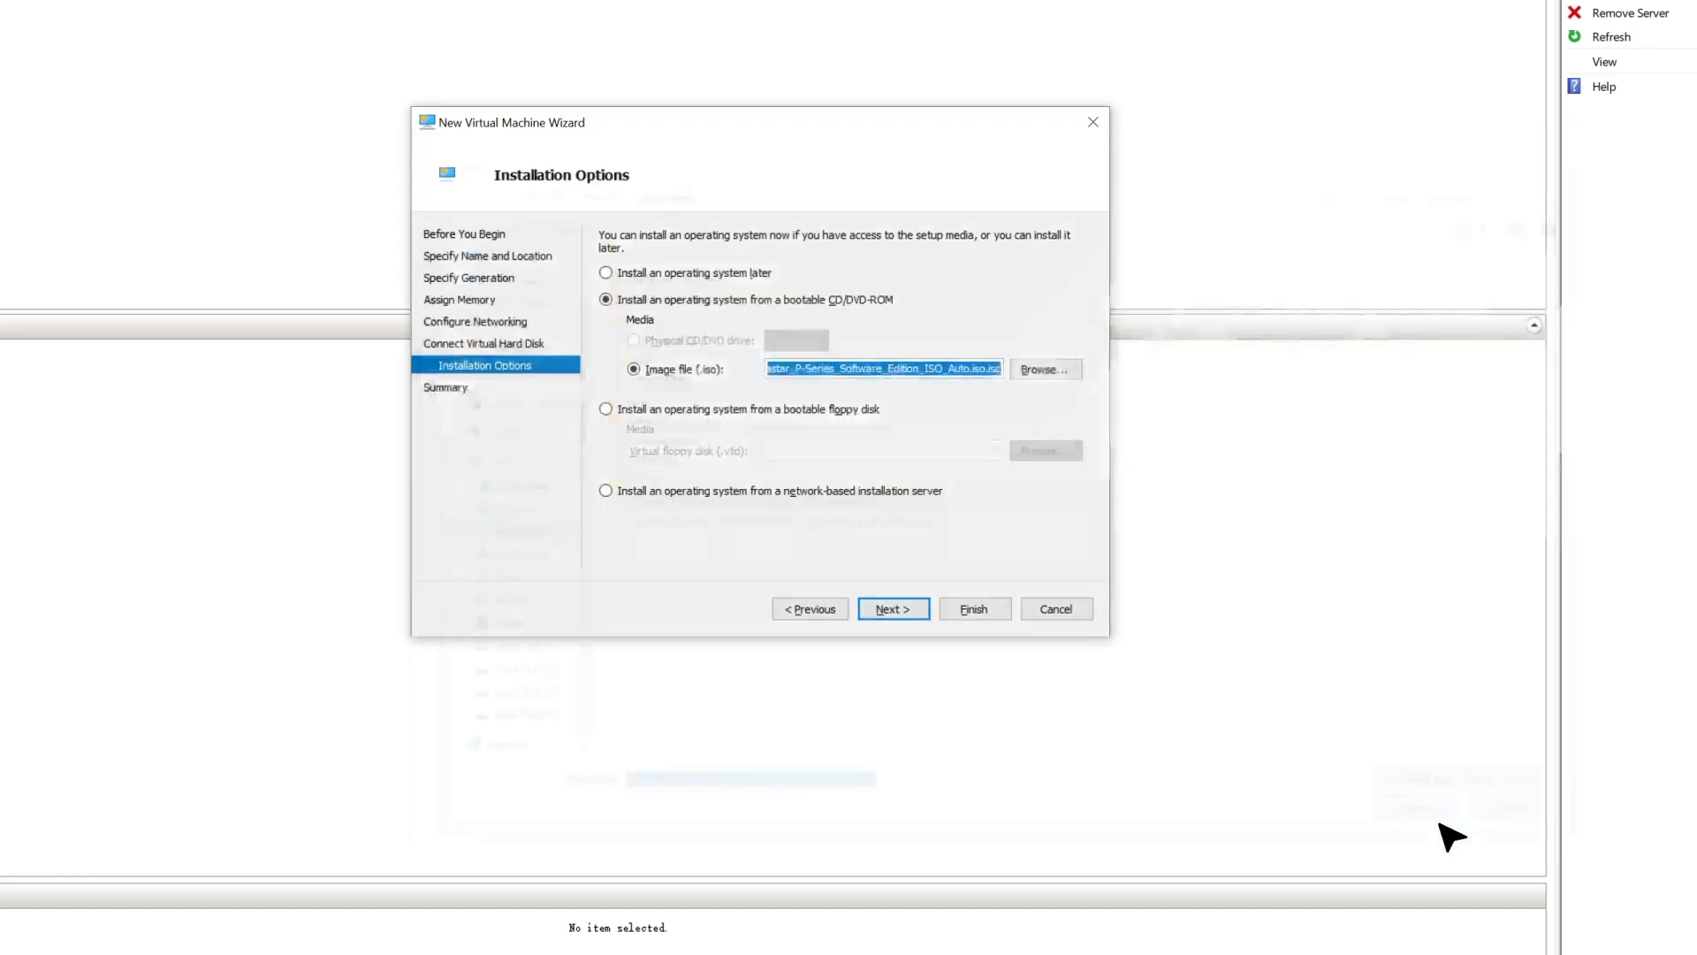
Step: Replace the installation image with Yeastar_P-Series_Software_Edition_ISO_Manual_Ubuntu.iso.iso
click(1048, 370)
click(885, 523)
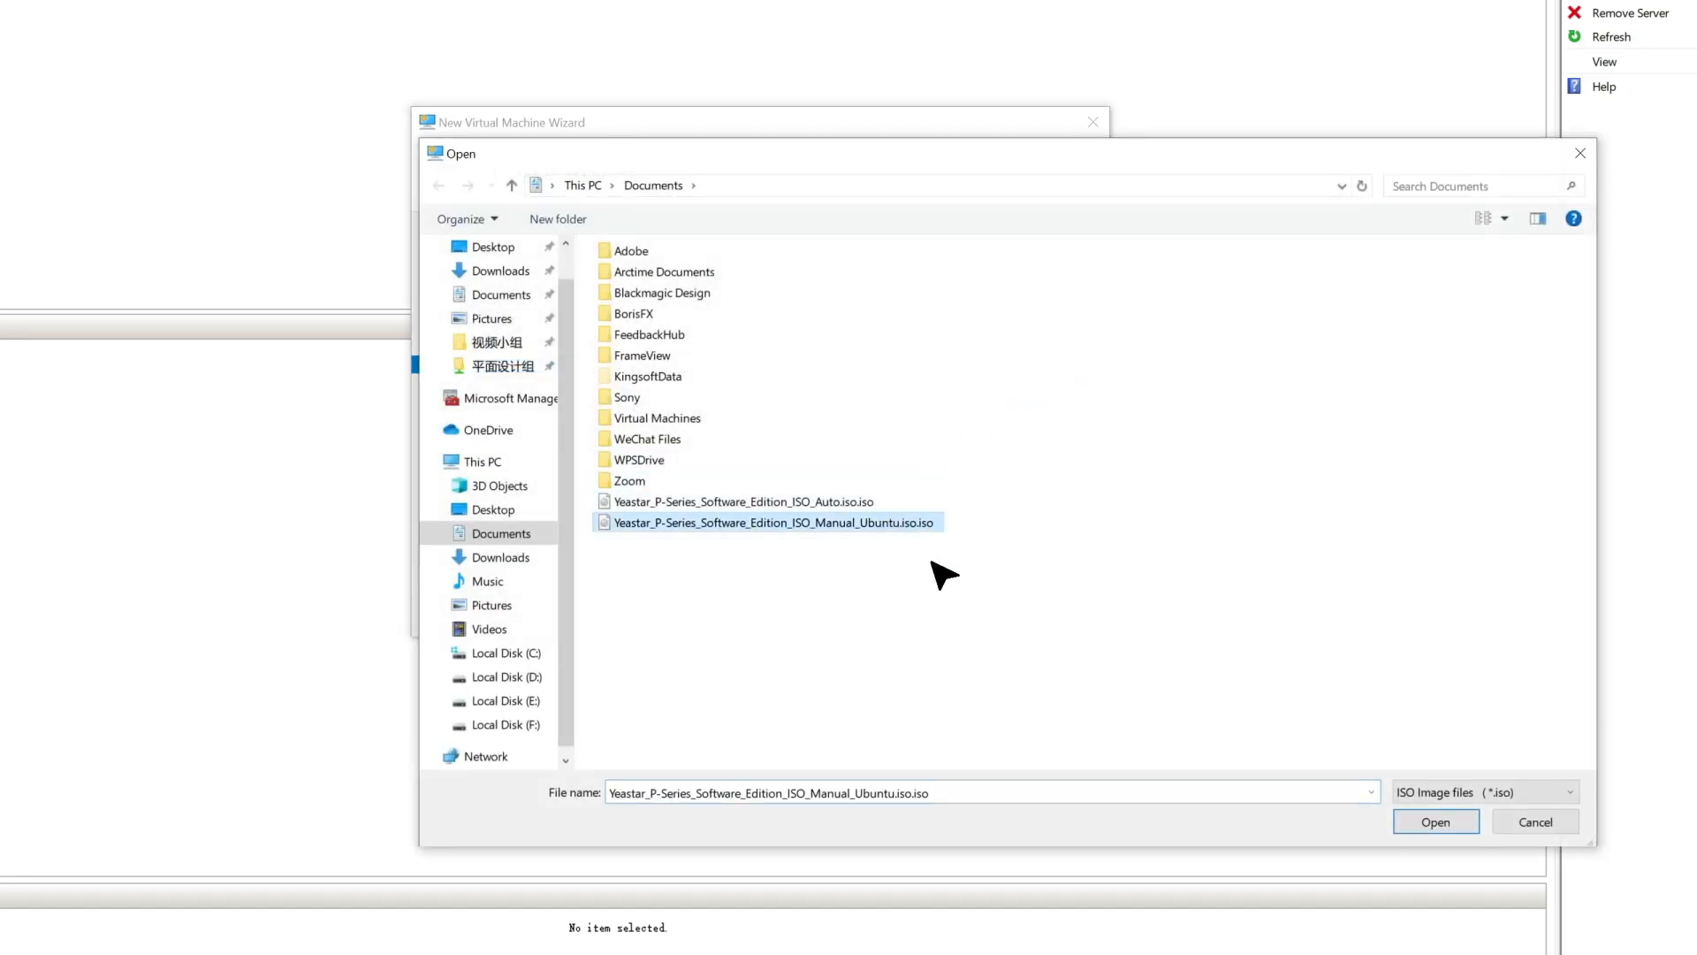
click(1433, 823)
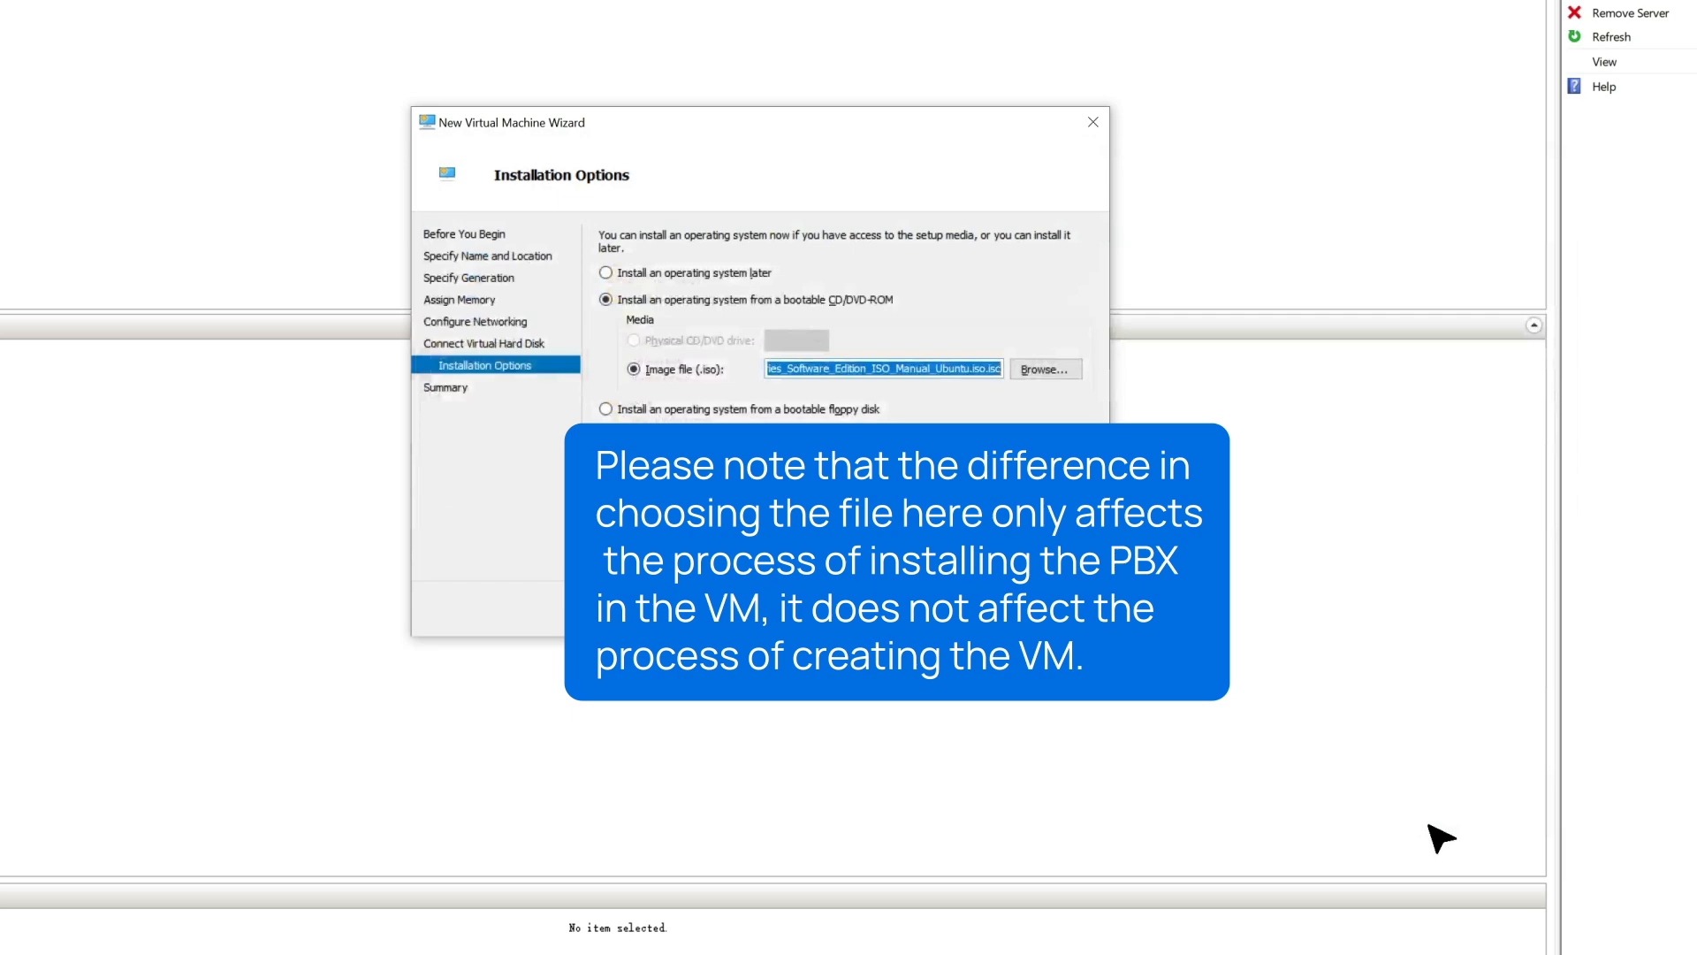
Step: Switch the installation image back to Yeastar_P-Series_Software_Edition_ISO_Auto.iso.iso and finish creating the virtual machine
click(1061, 369)
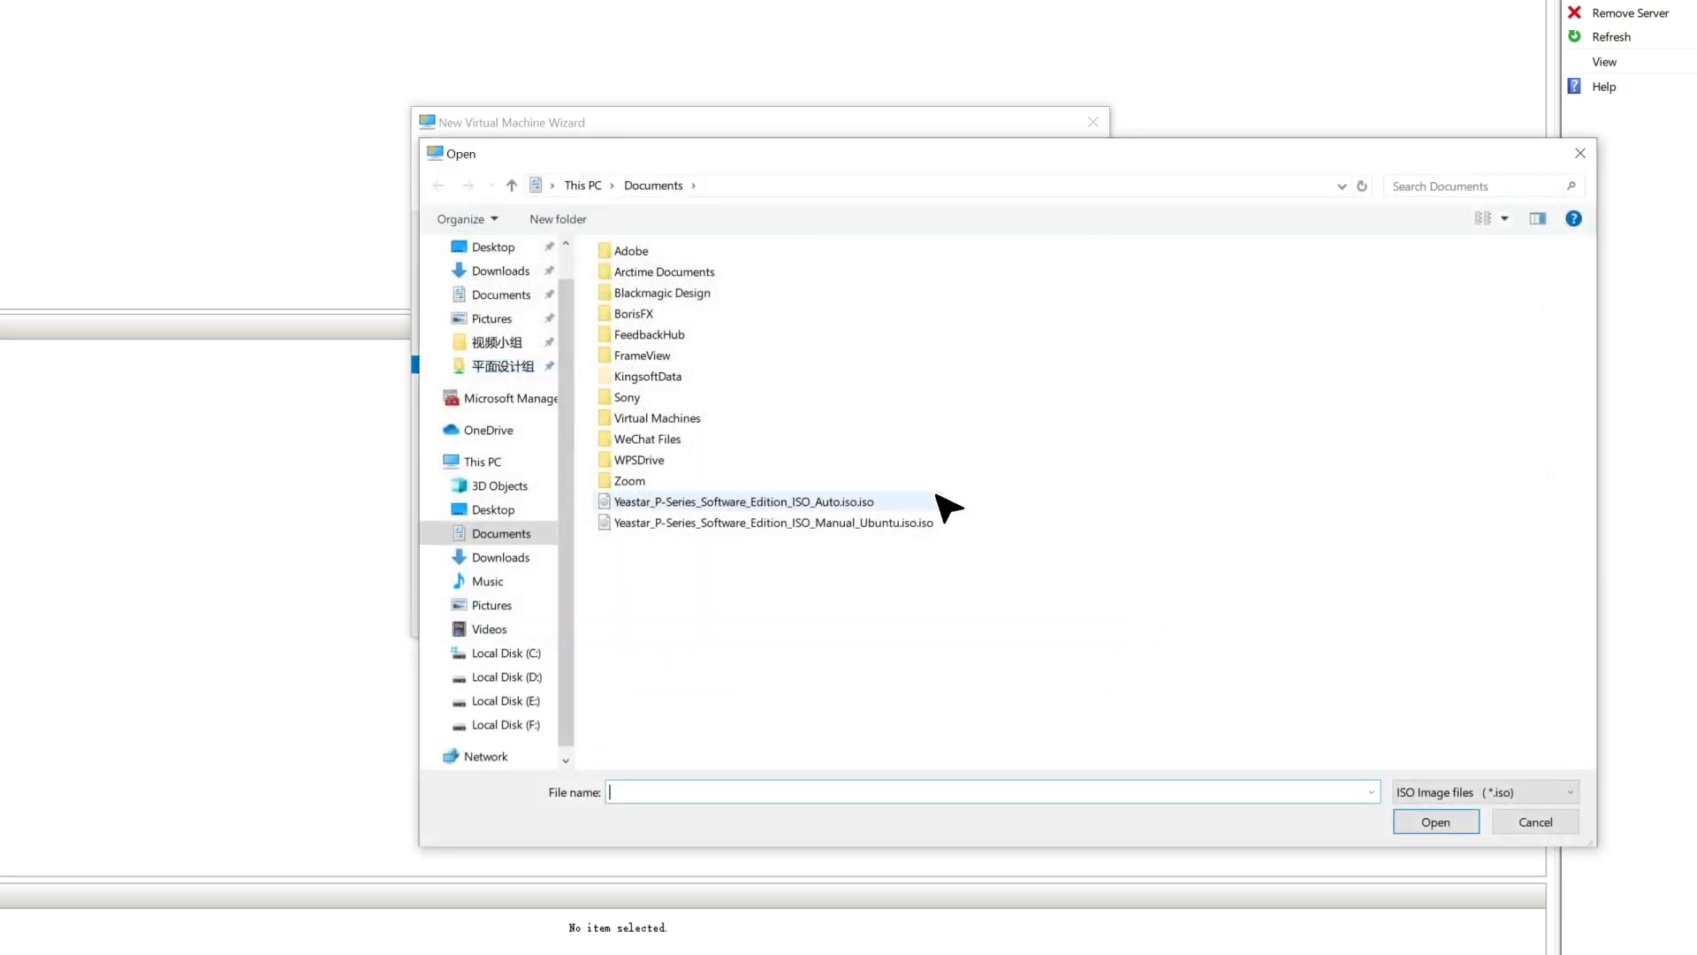
click(866, 502)
click(1440, 824)
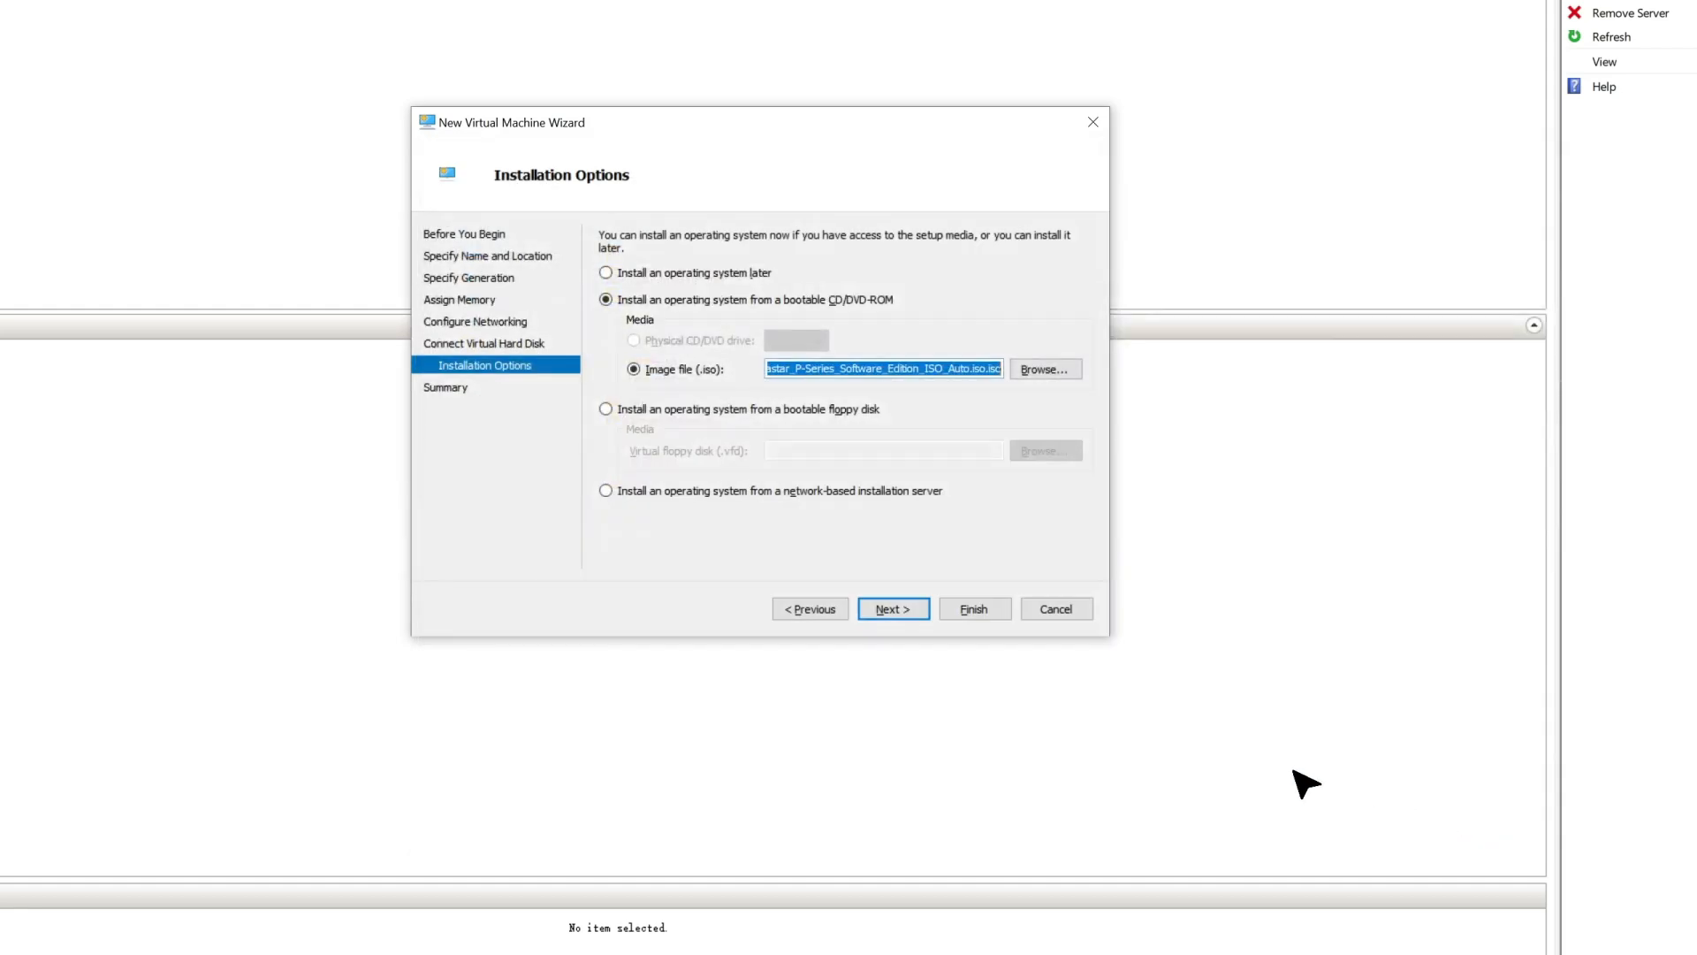
click(976, 611)
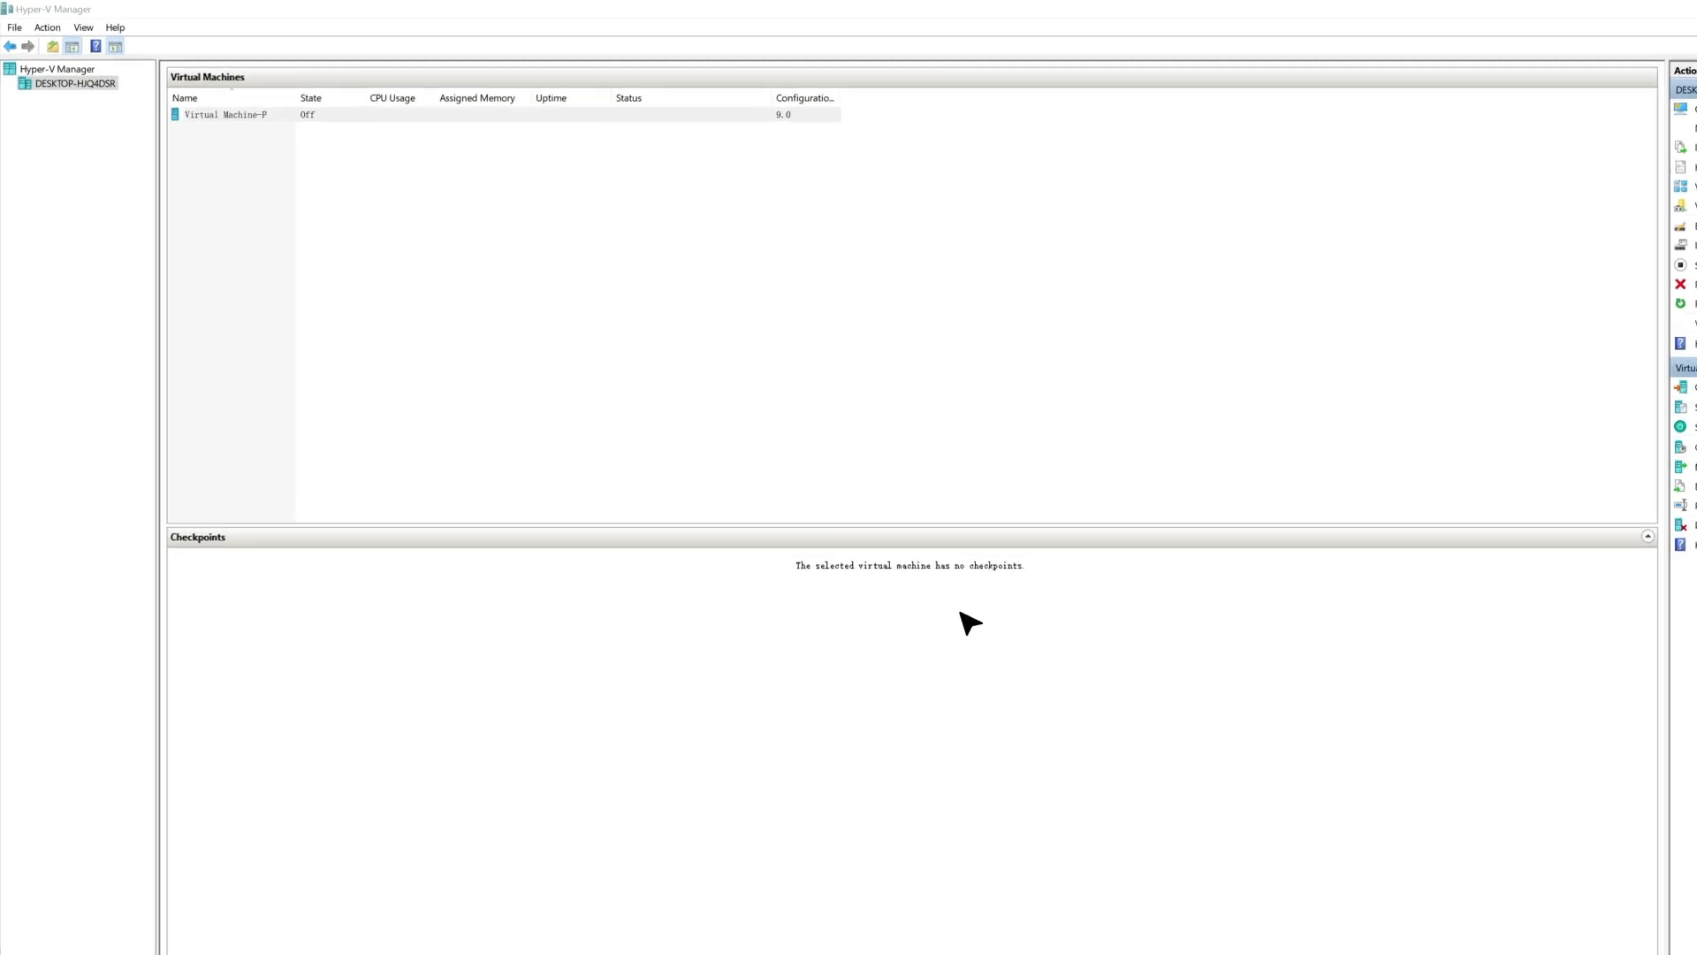
Step: Review the hard drive's Quality of Service options in the settings of Virtual Machine-P and close the settings
click(320, 154)
right_click(320, 154)
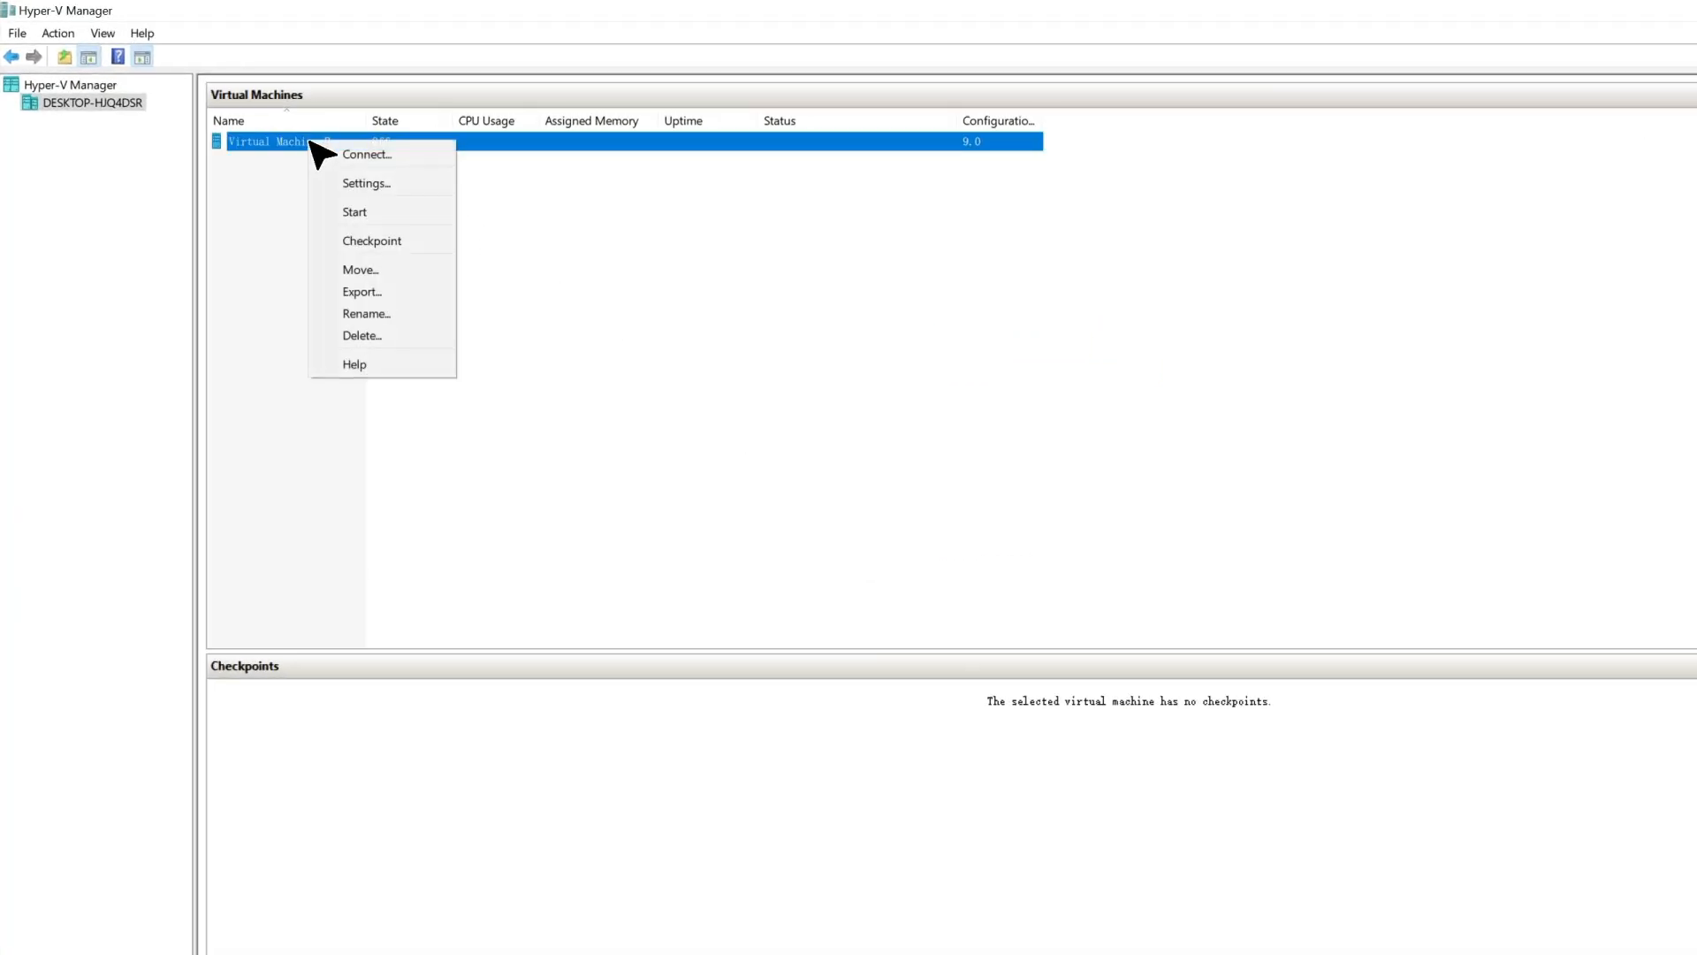
click(354, 186)
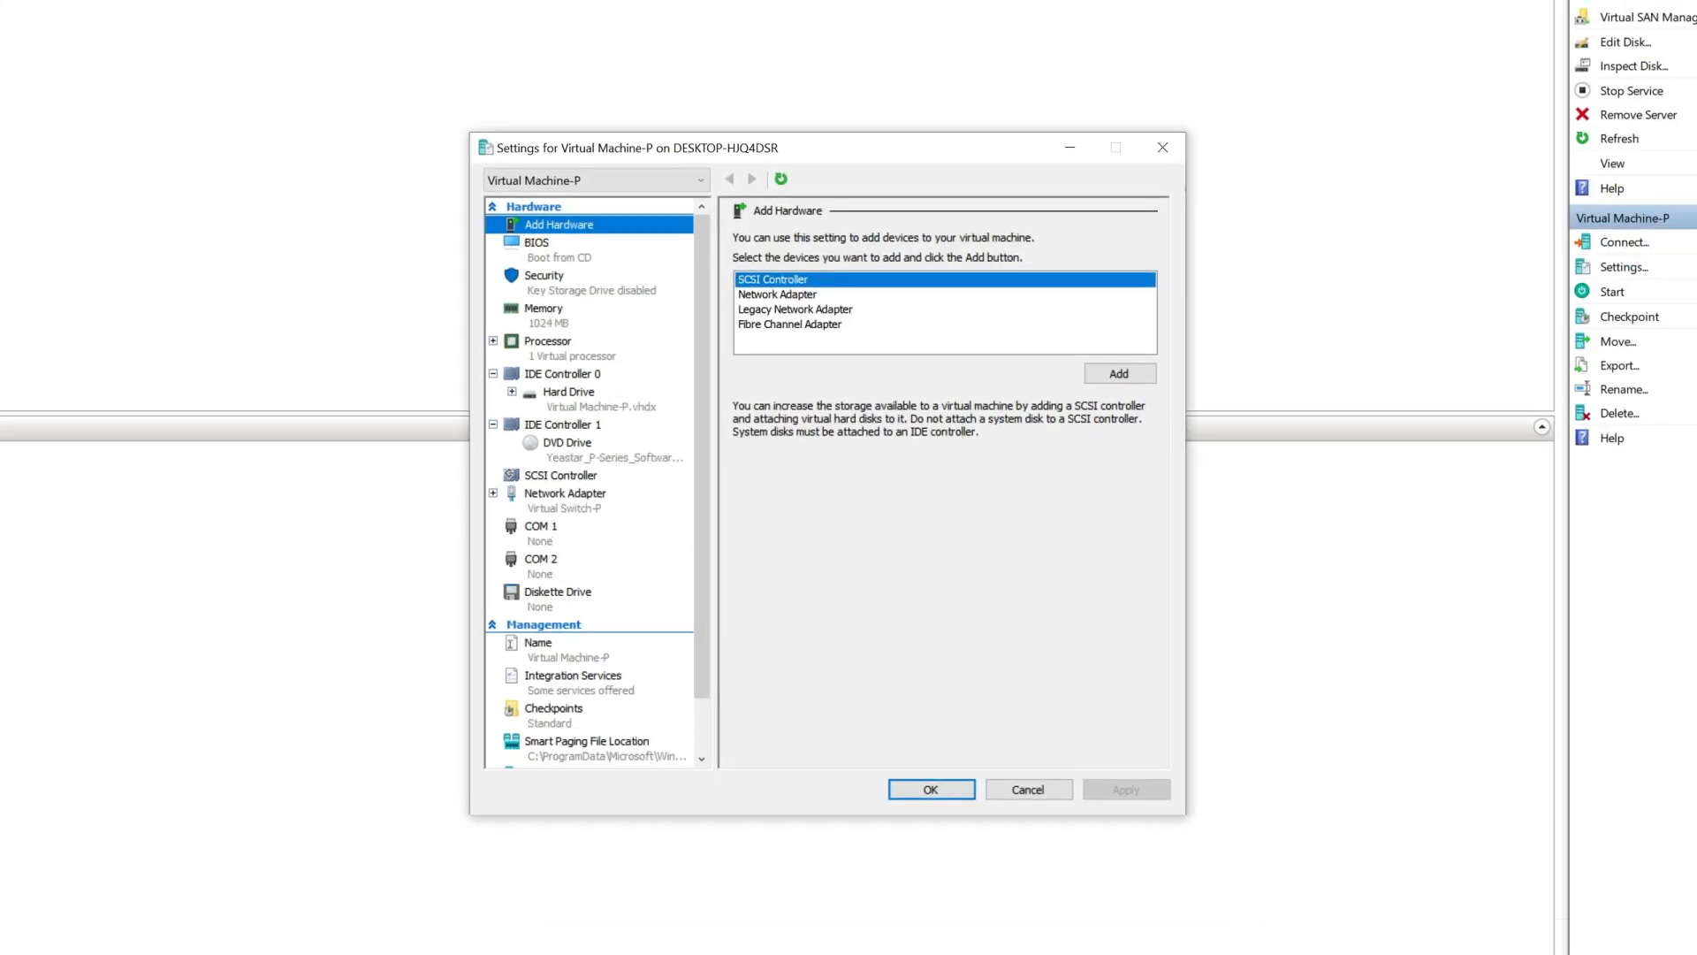
click(562, 404)
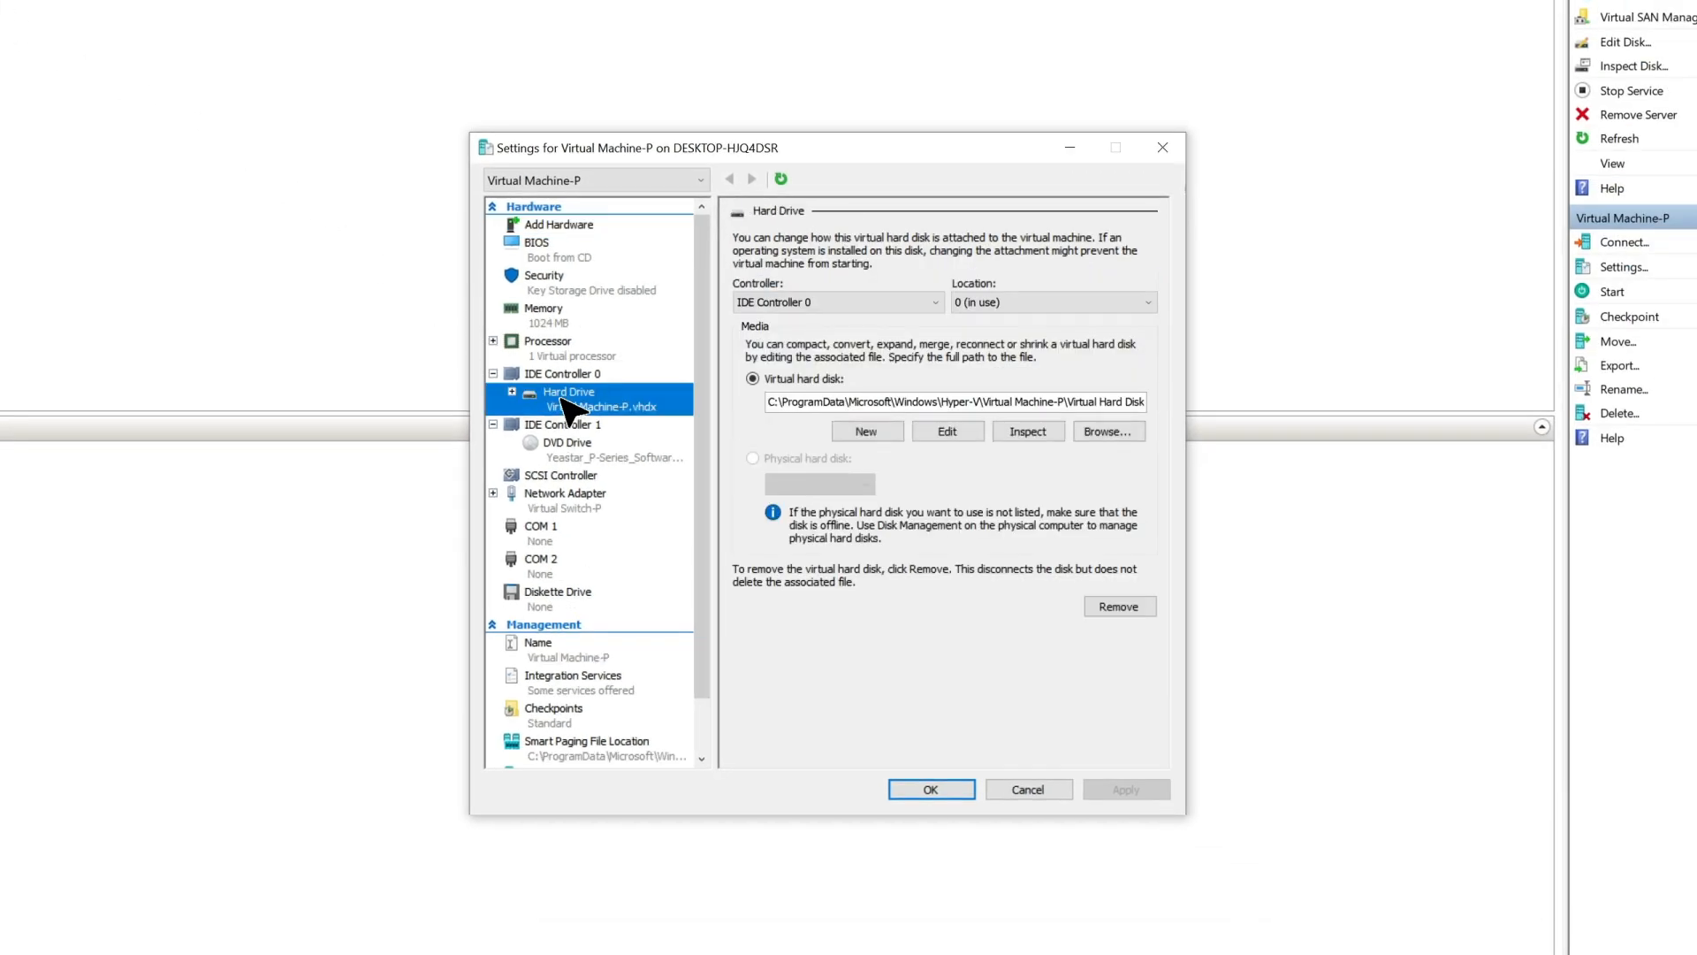
click(511, 391)
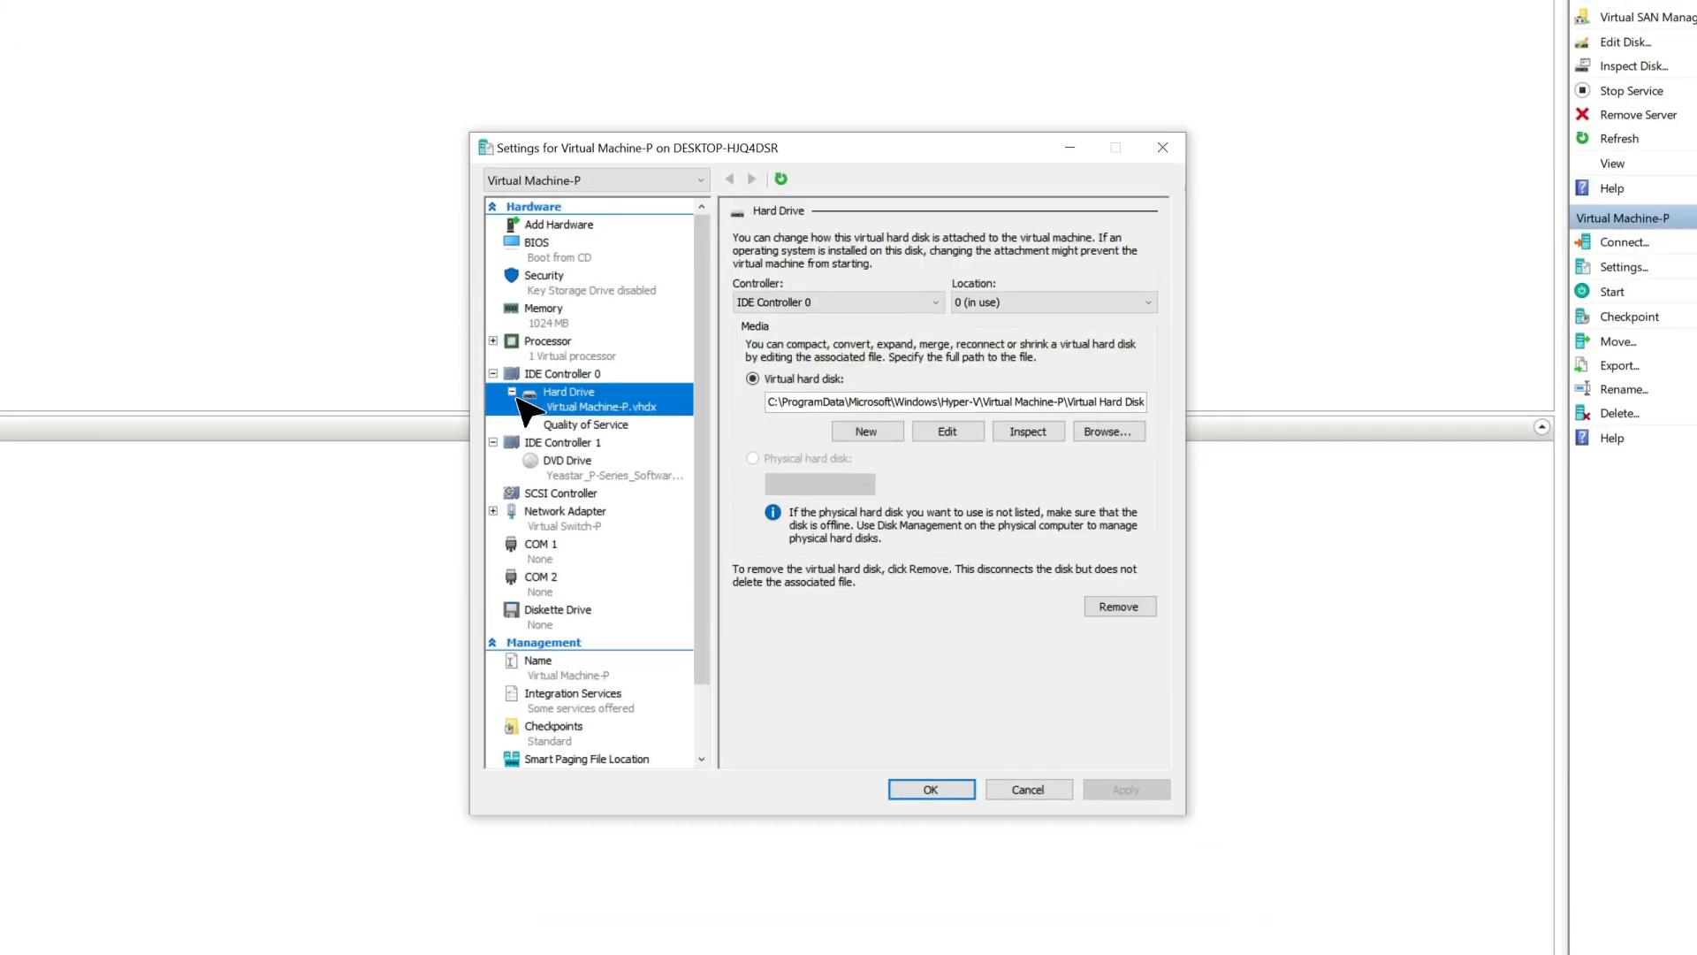
click(579, 426)
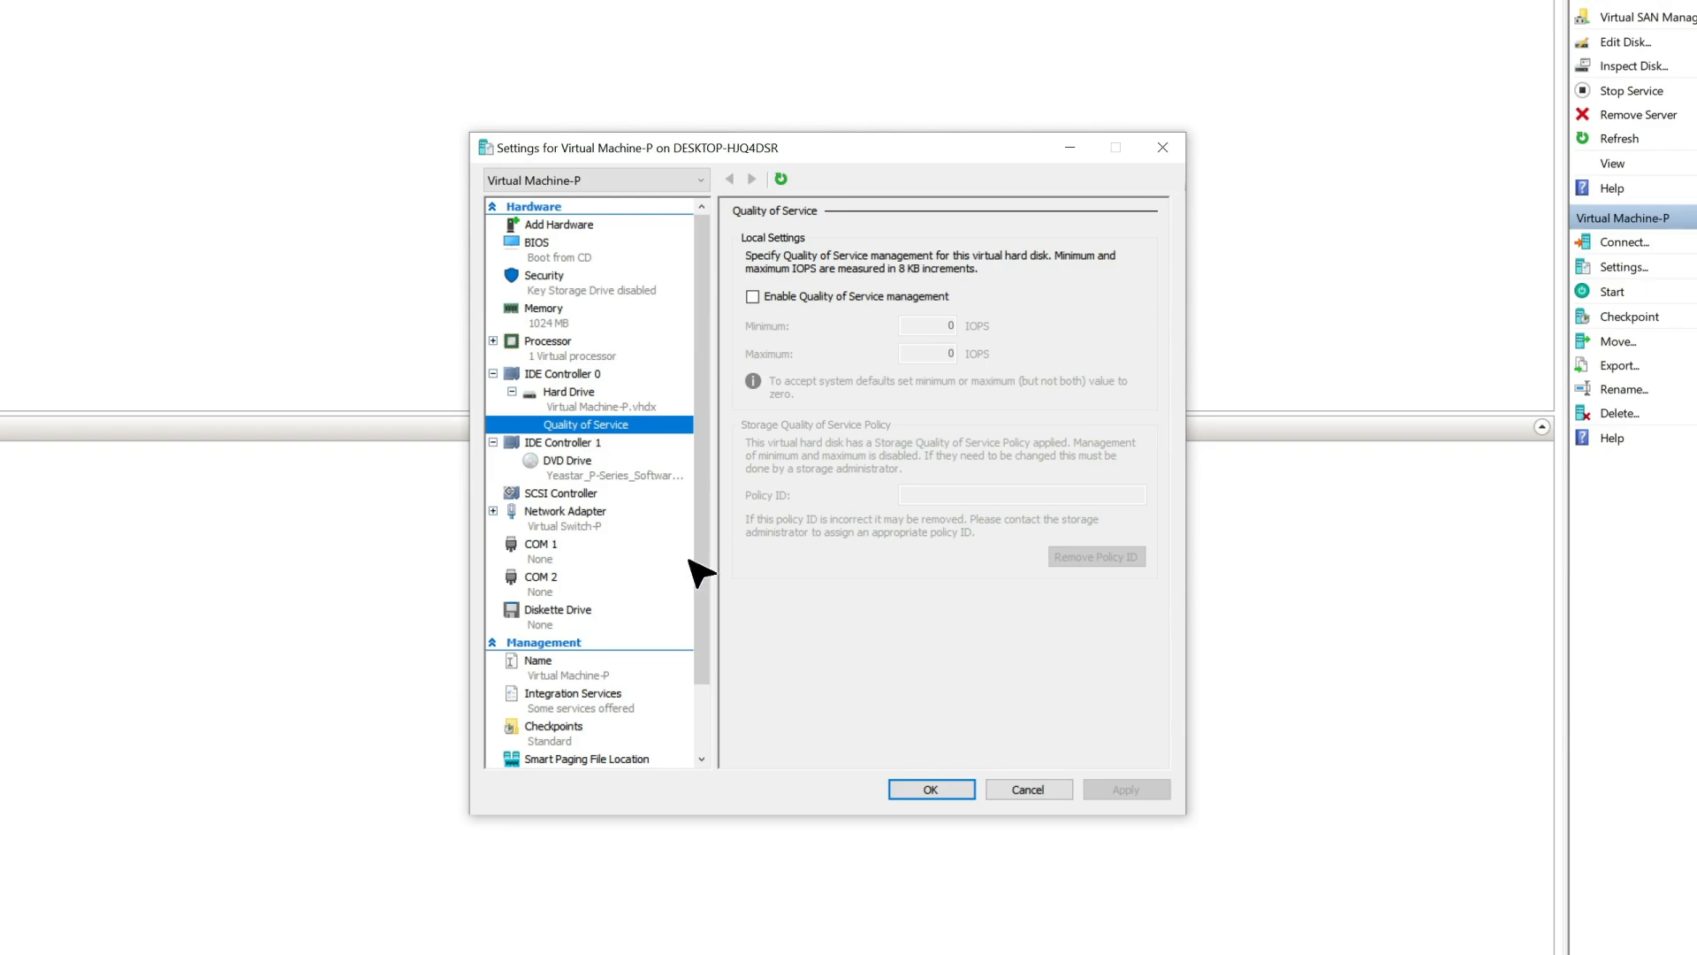
click(931, 789)
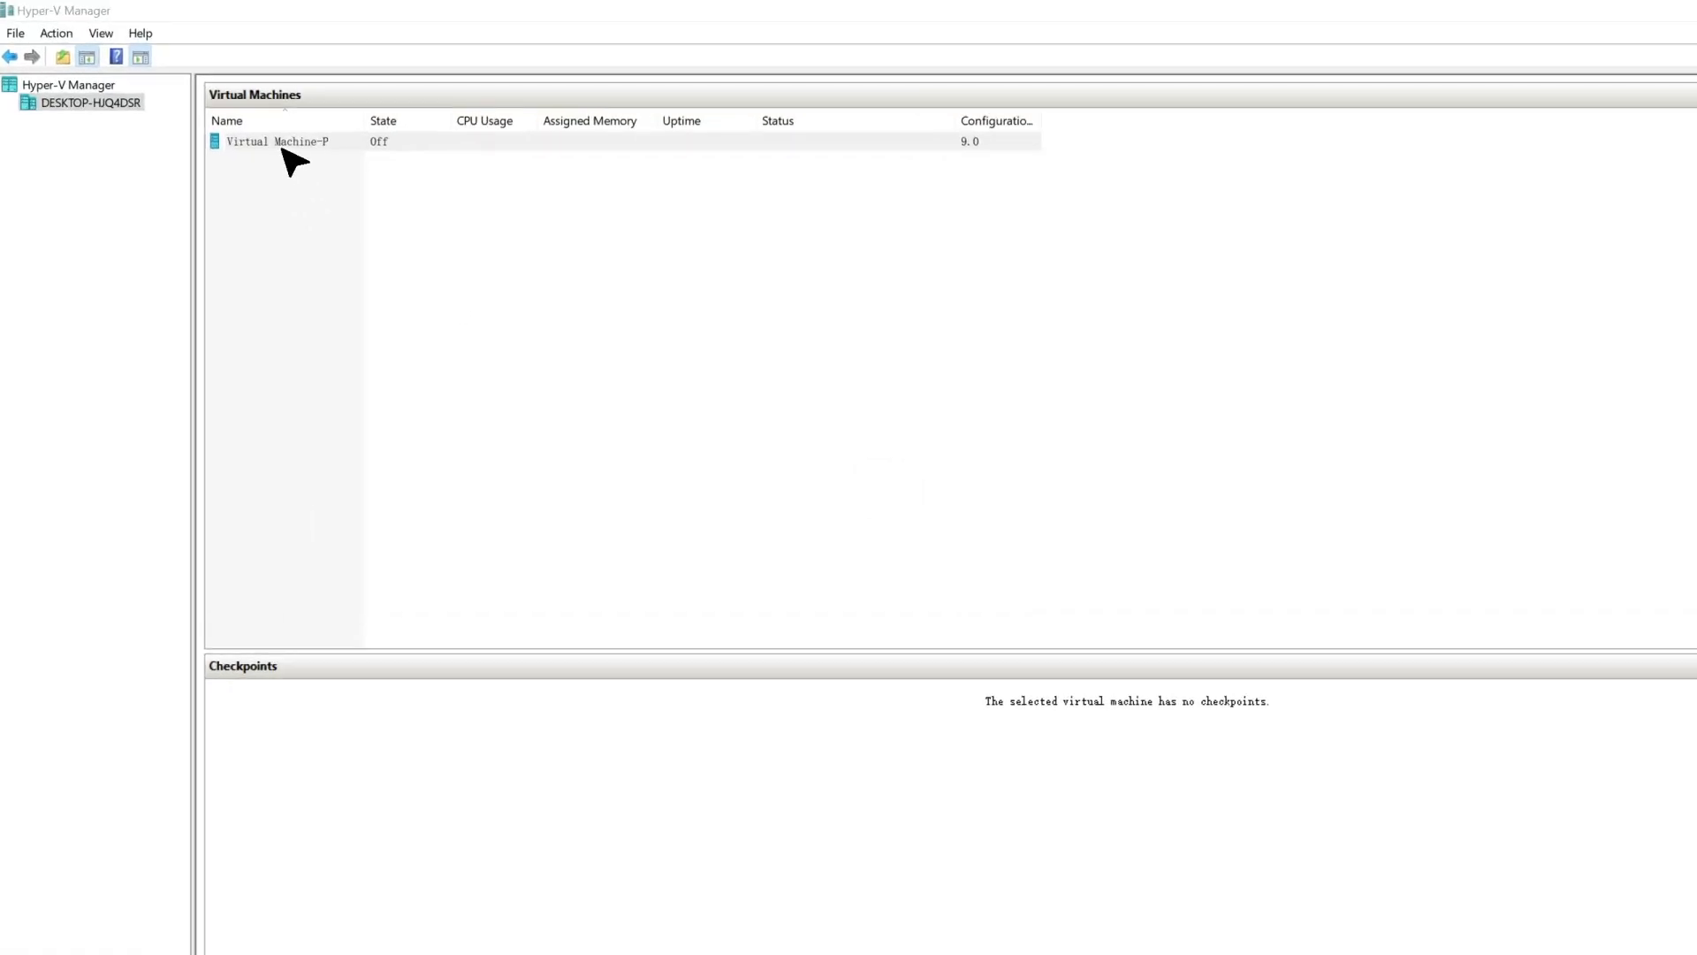
Step: Start and connect to Virtual Machine-P, booting it with Try or Install Ubuntu Server for the automatic PBX installation
right_click(283, 148)
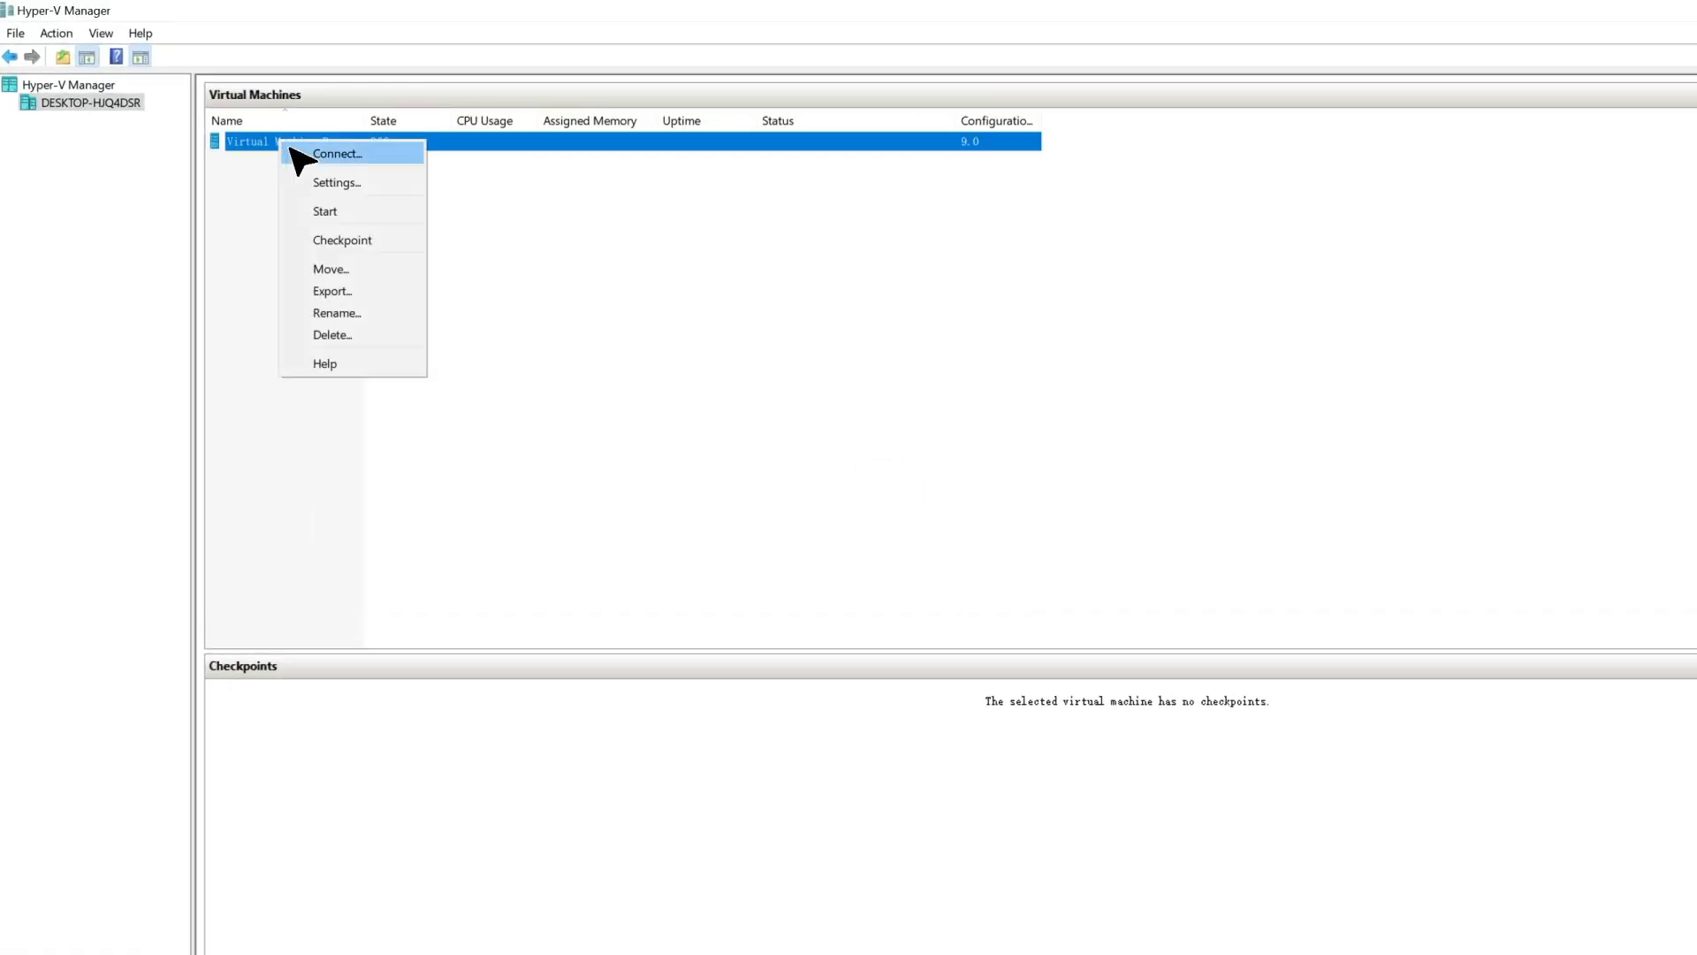
click(341, 213)
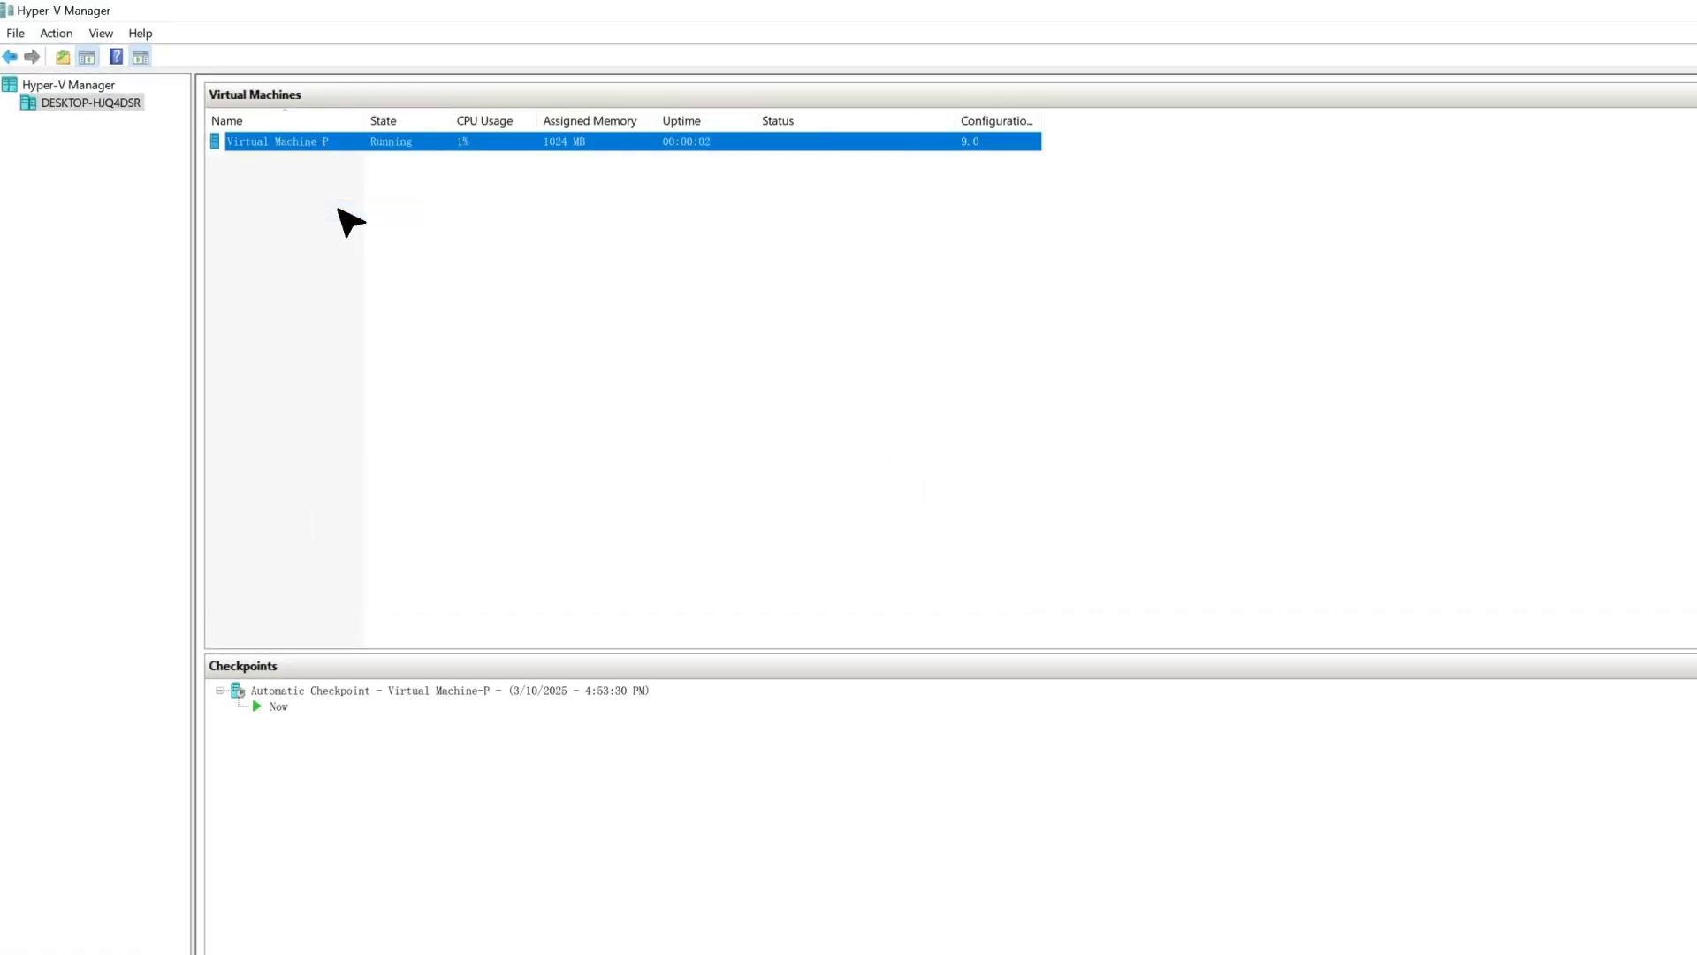
right_click(335, 143)
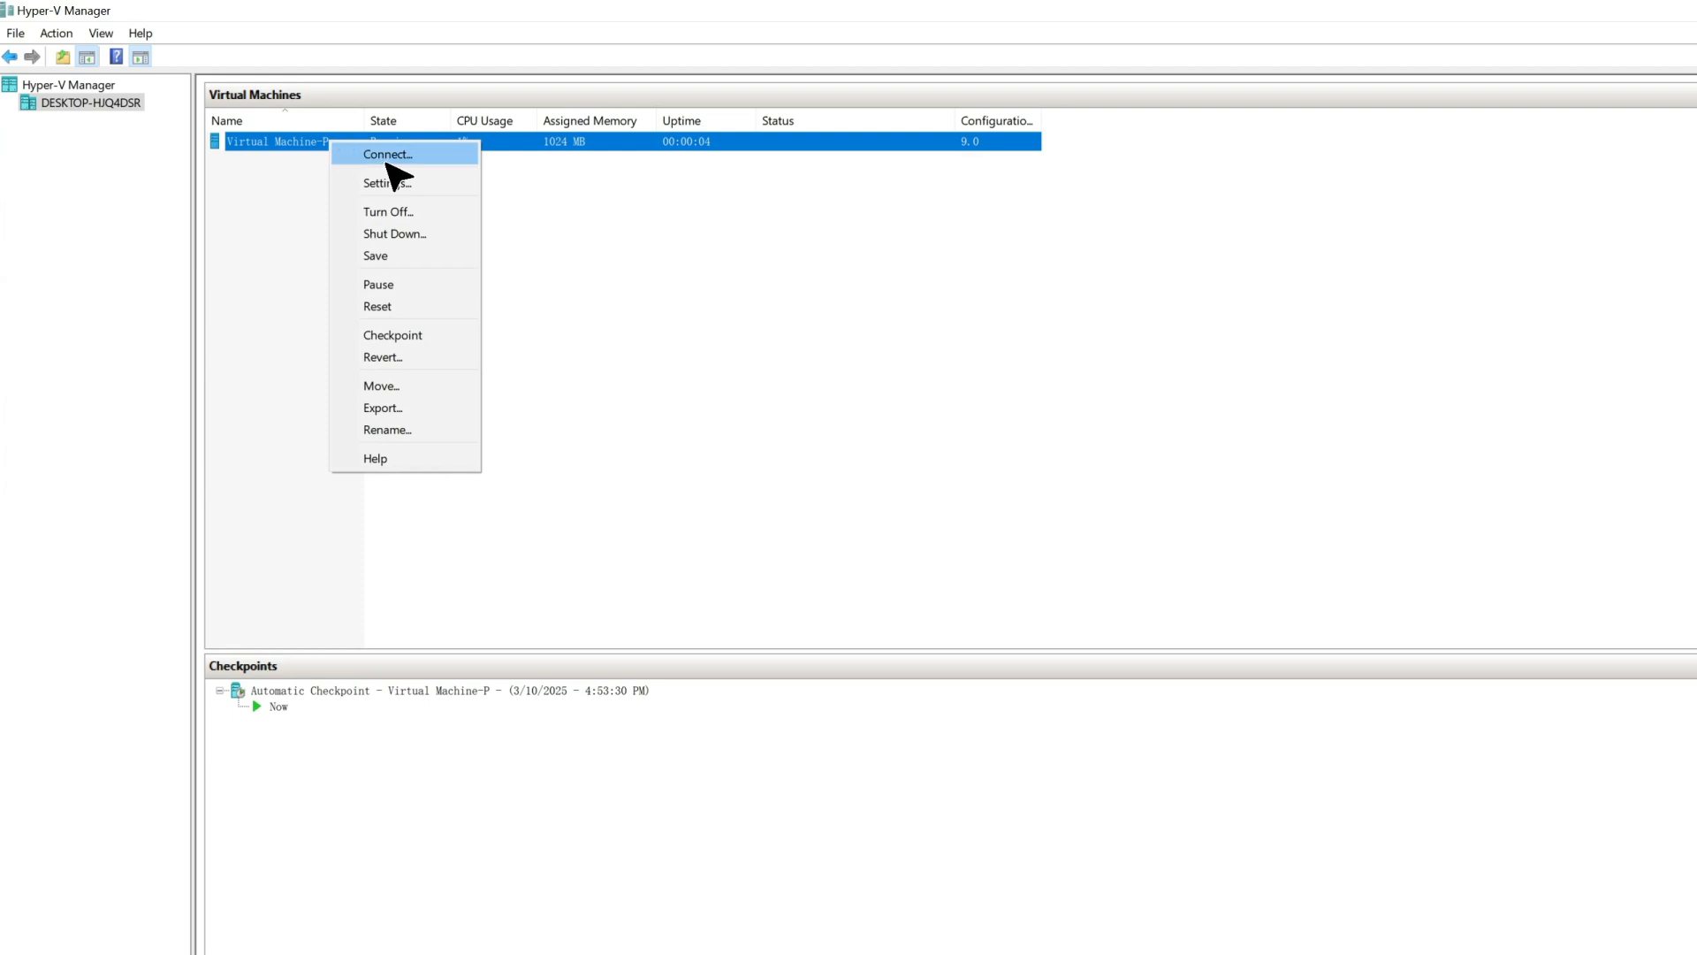
click(386, 158)
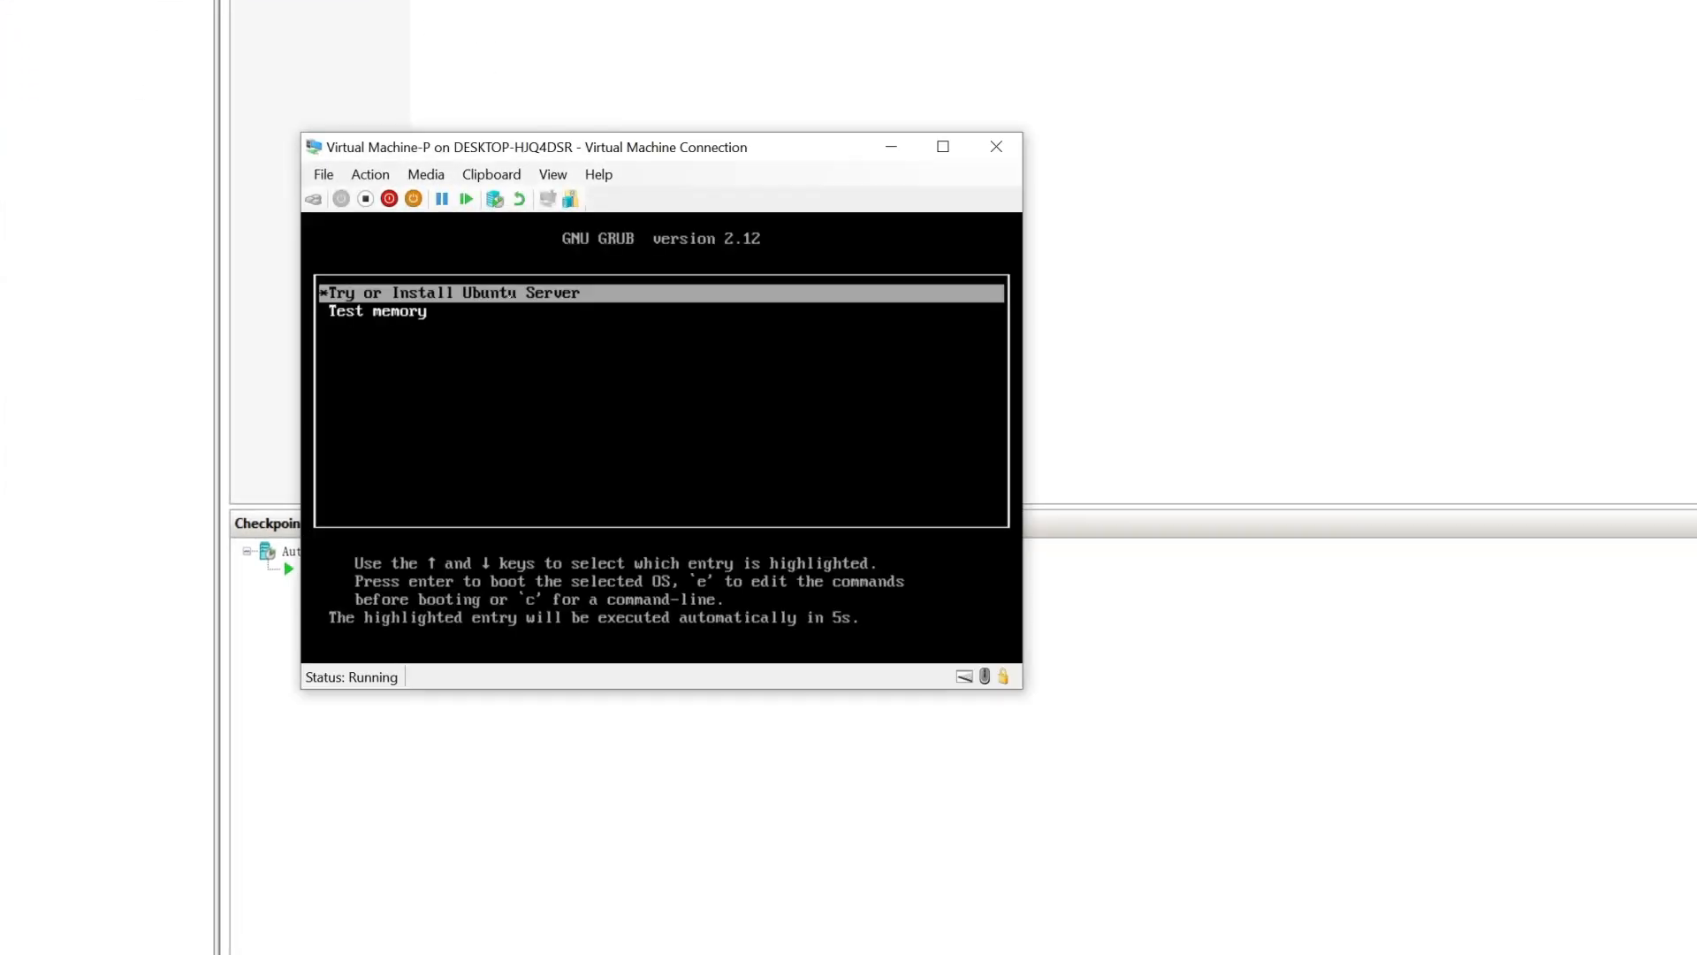
key(Return)
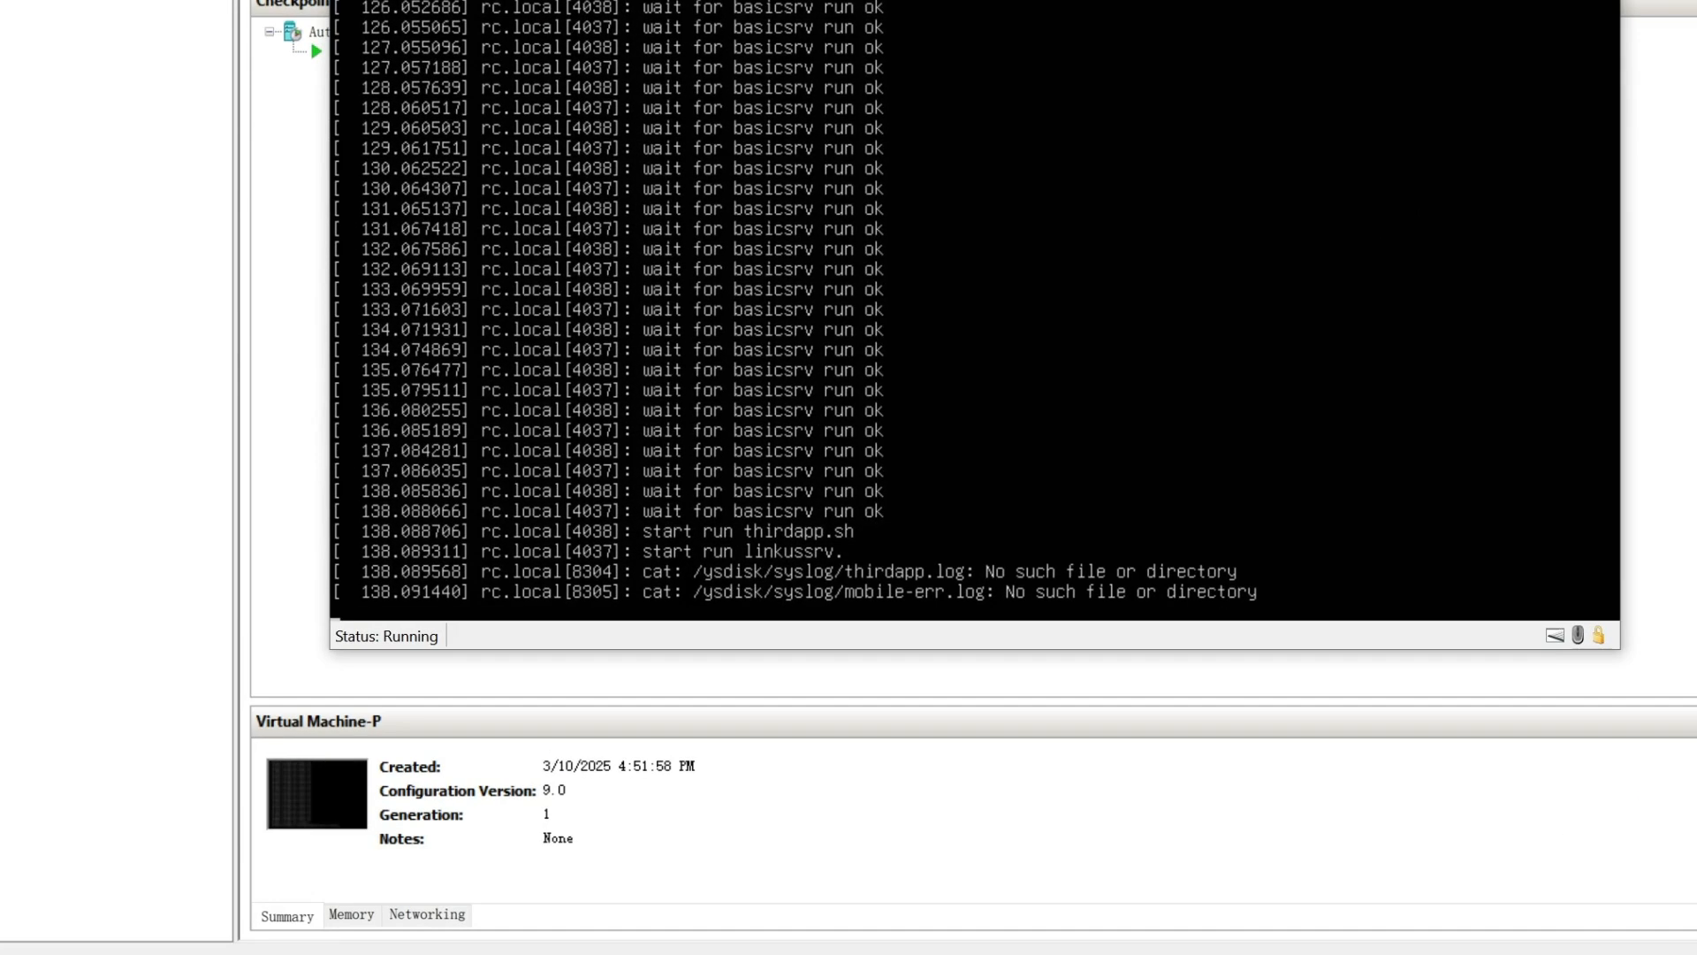
key(Return)
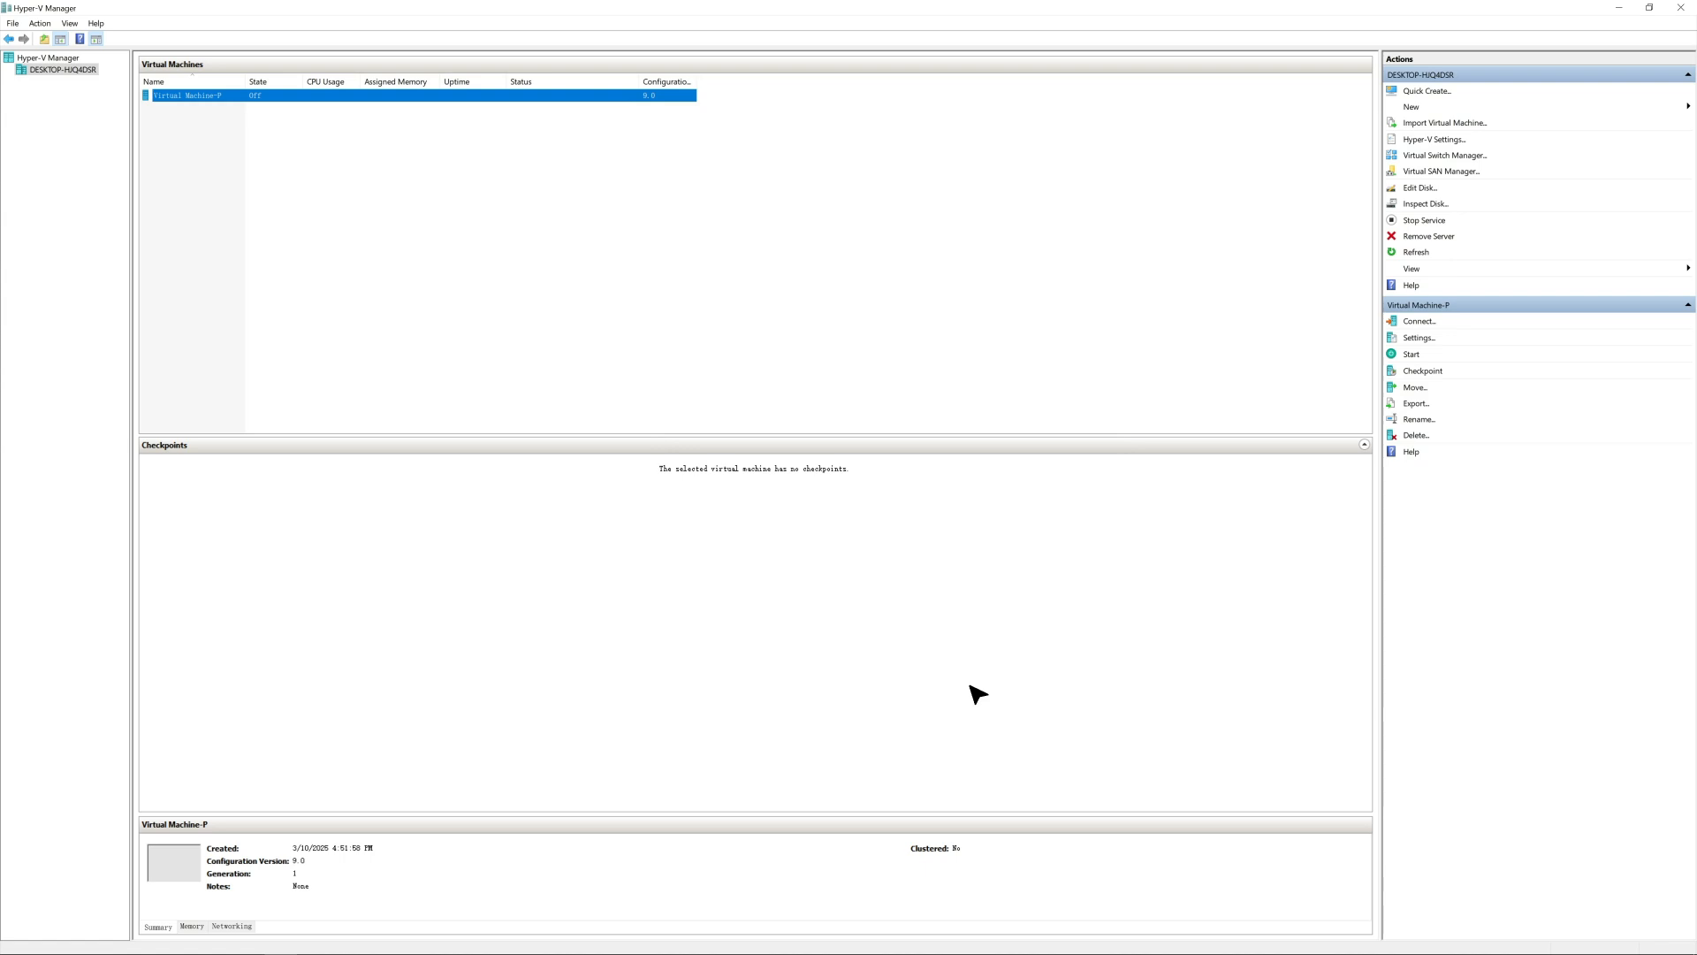
Step: Start Virtual Machine-P from its off state, connect to it, and boot Try or Install Ubuntu Server for the manual installation
right_click(190, 95)
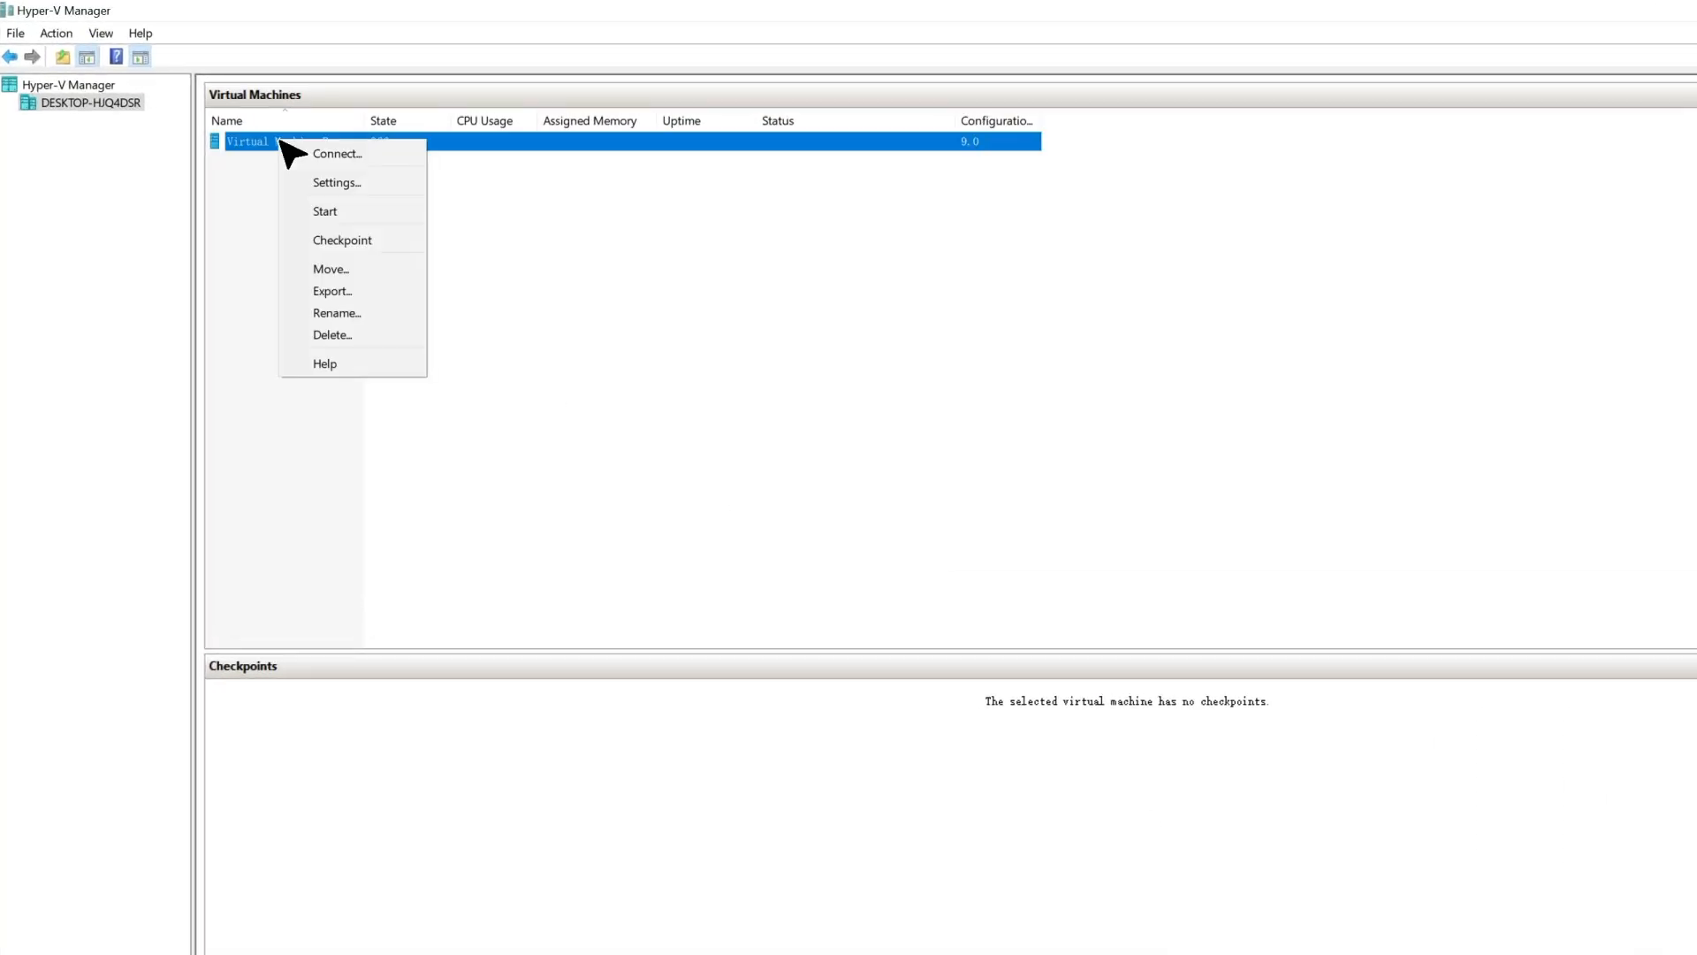
click(338, 212)
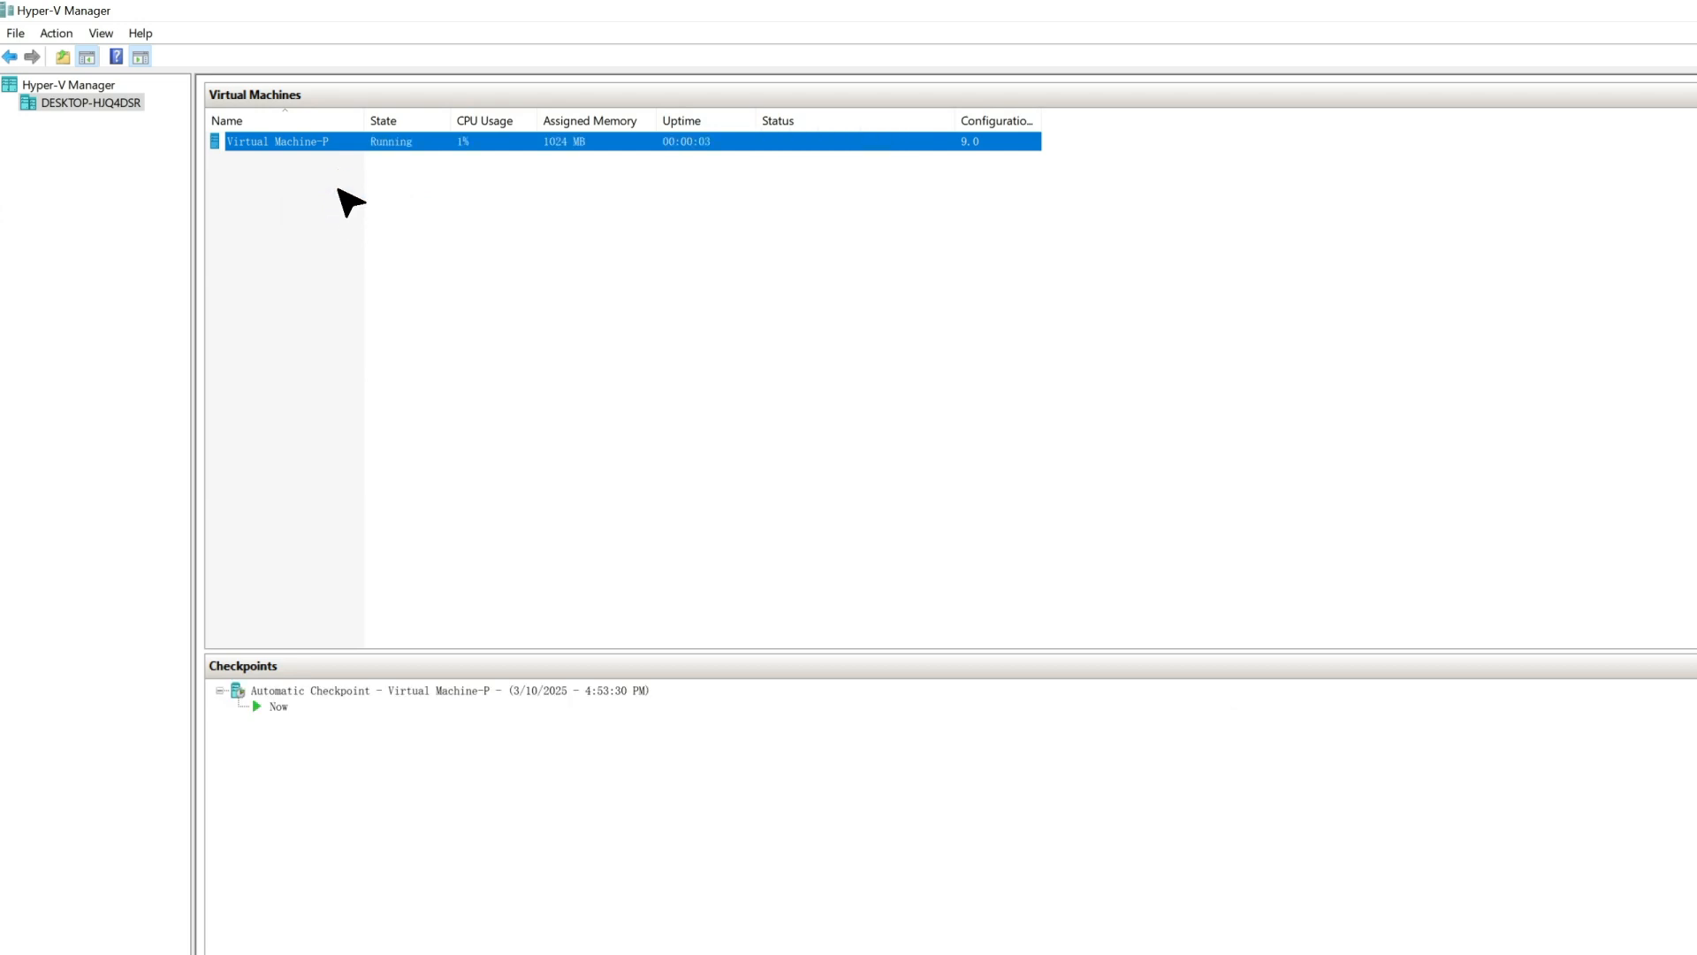
right_click(333, 143)
click(388, 156)
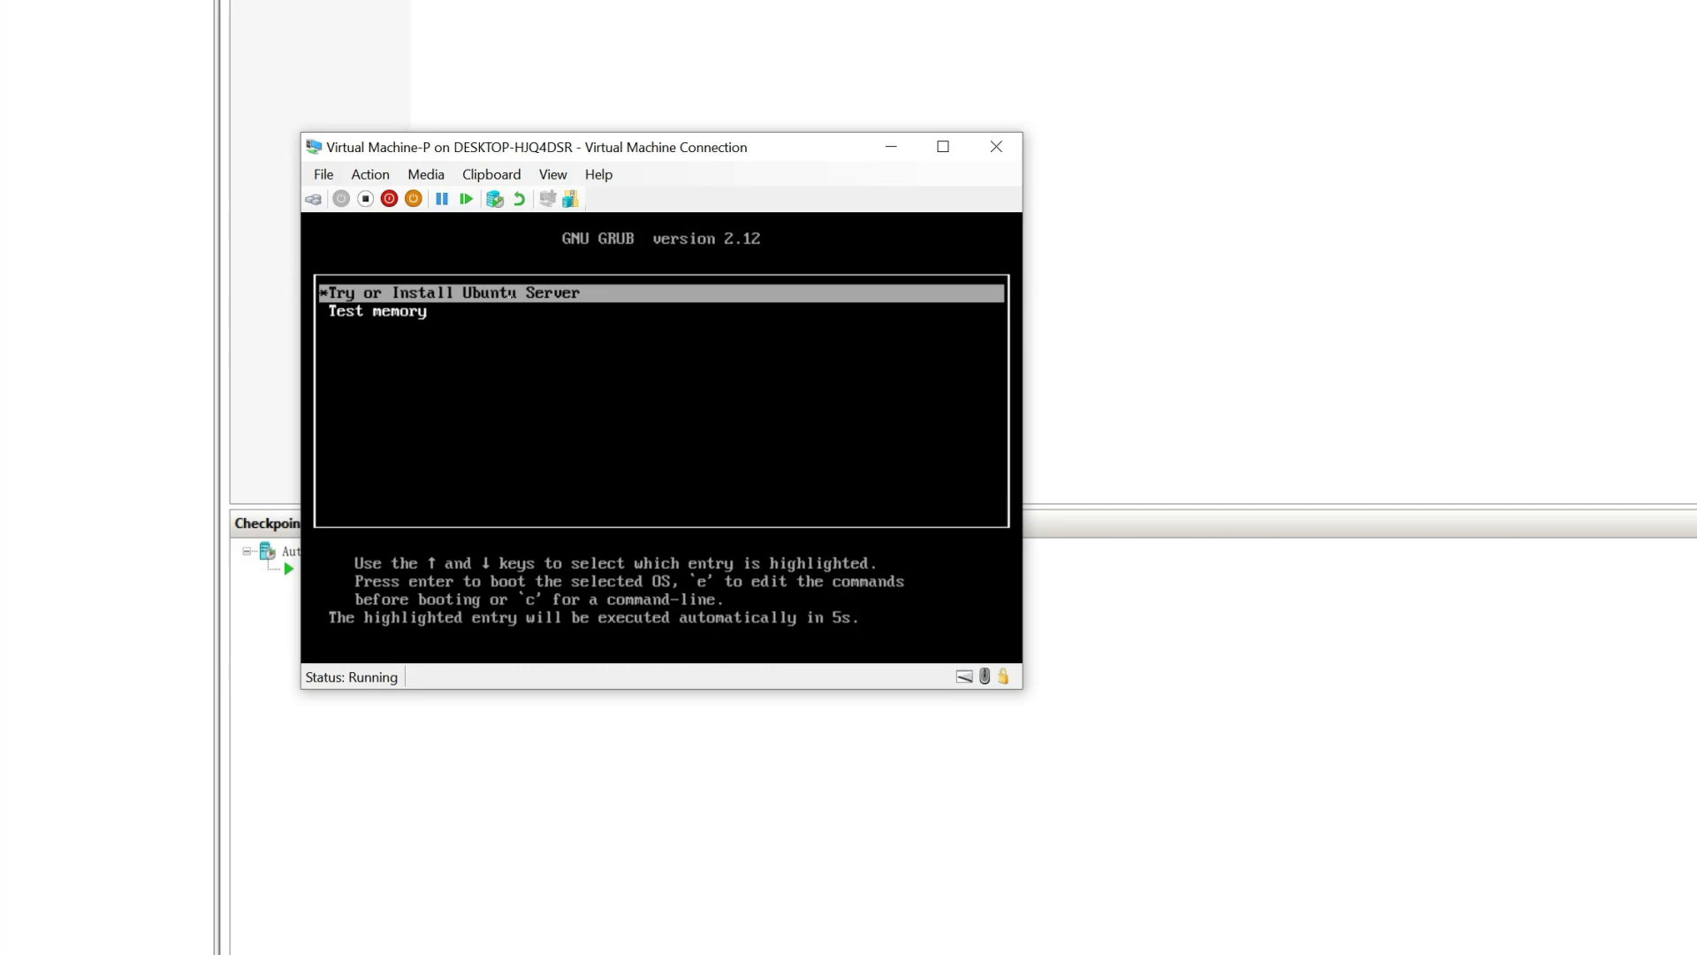
key(Return)
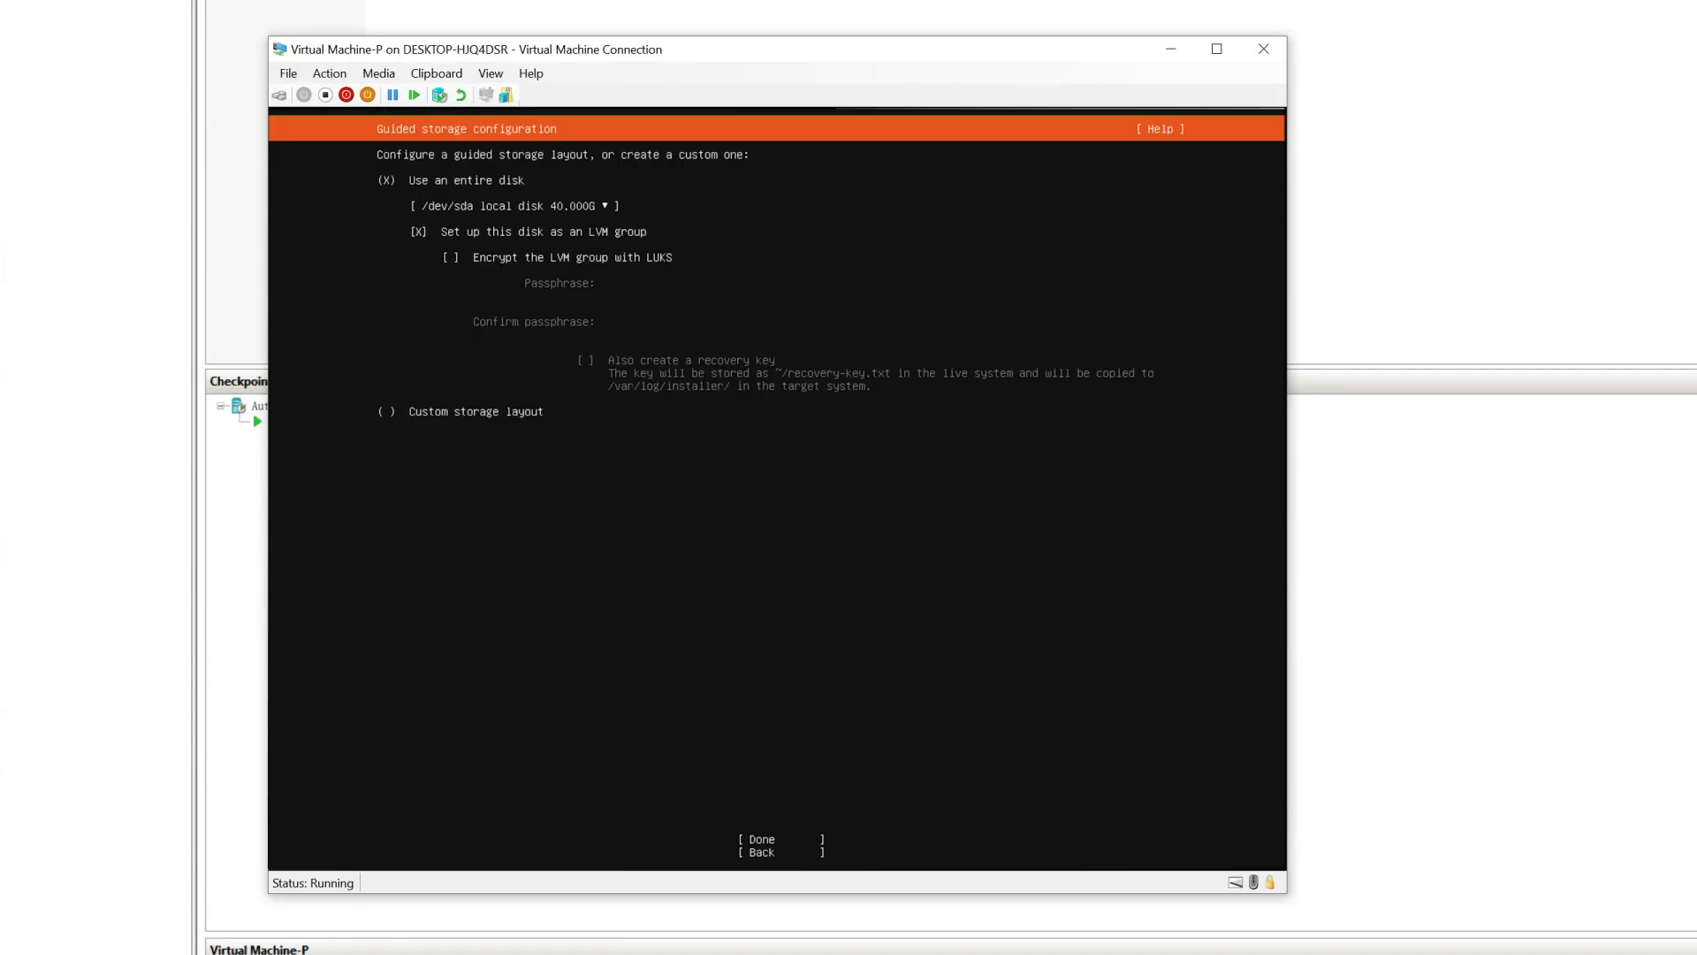
Step: Choose Custom storage layout in the guided storage configuration and proceed to the storage configuration
key(Down)
key(Down)
key(space)
key(Tab)
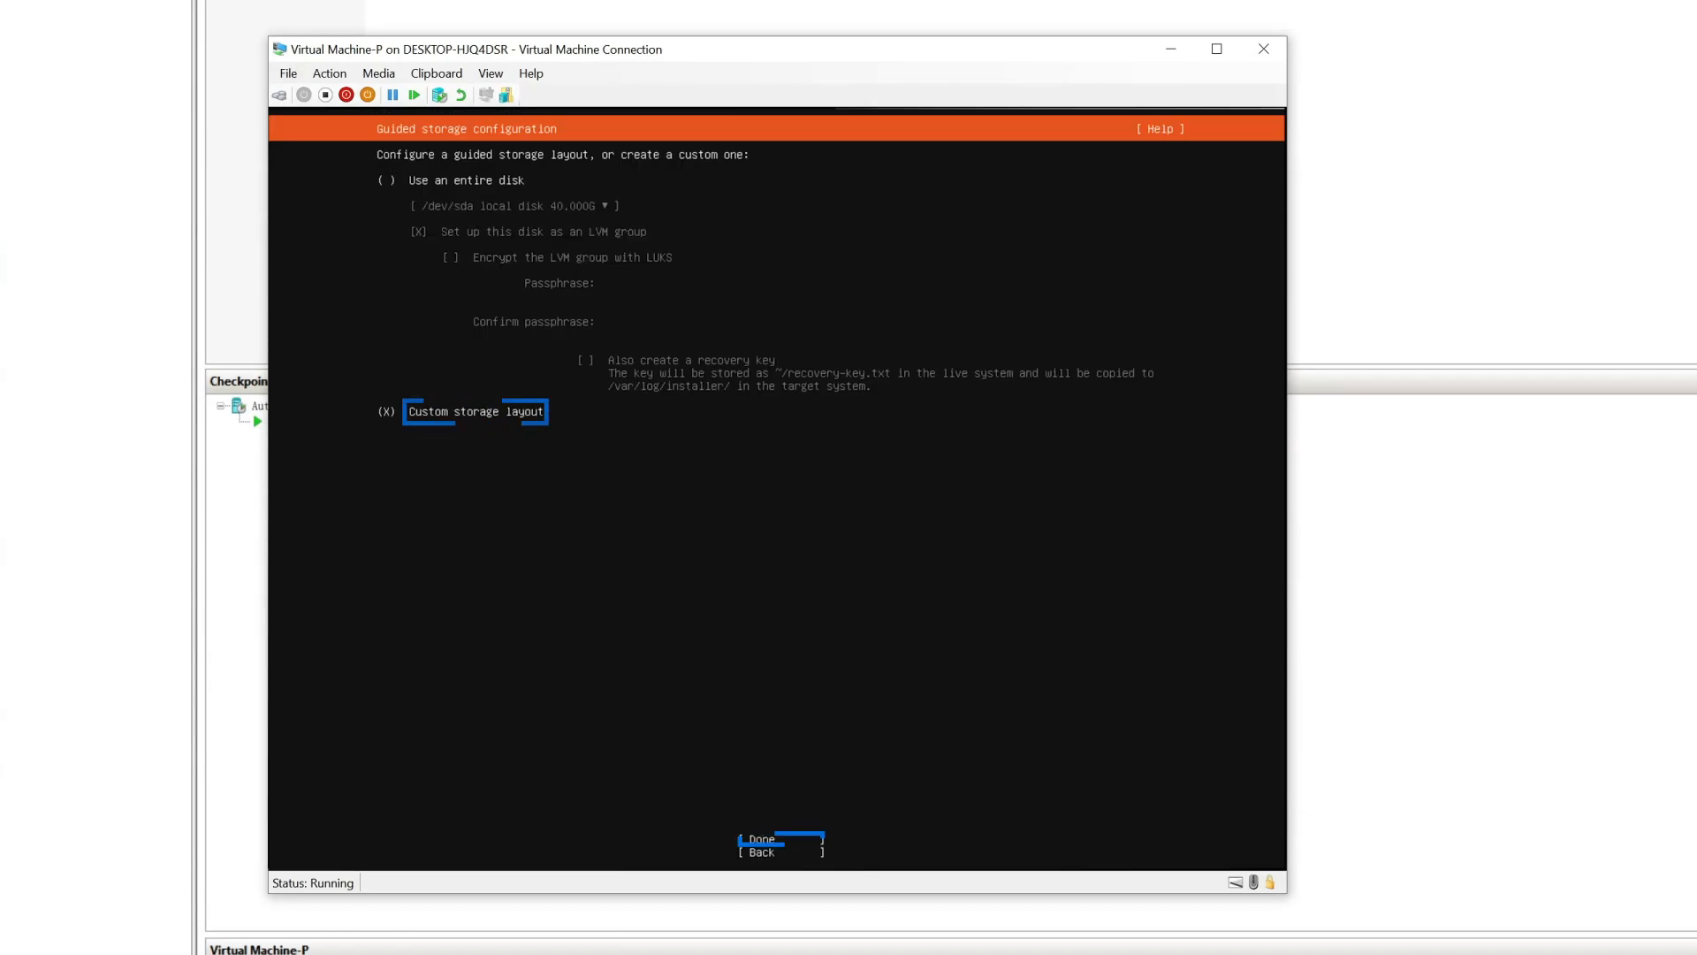
key(Return)
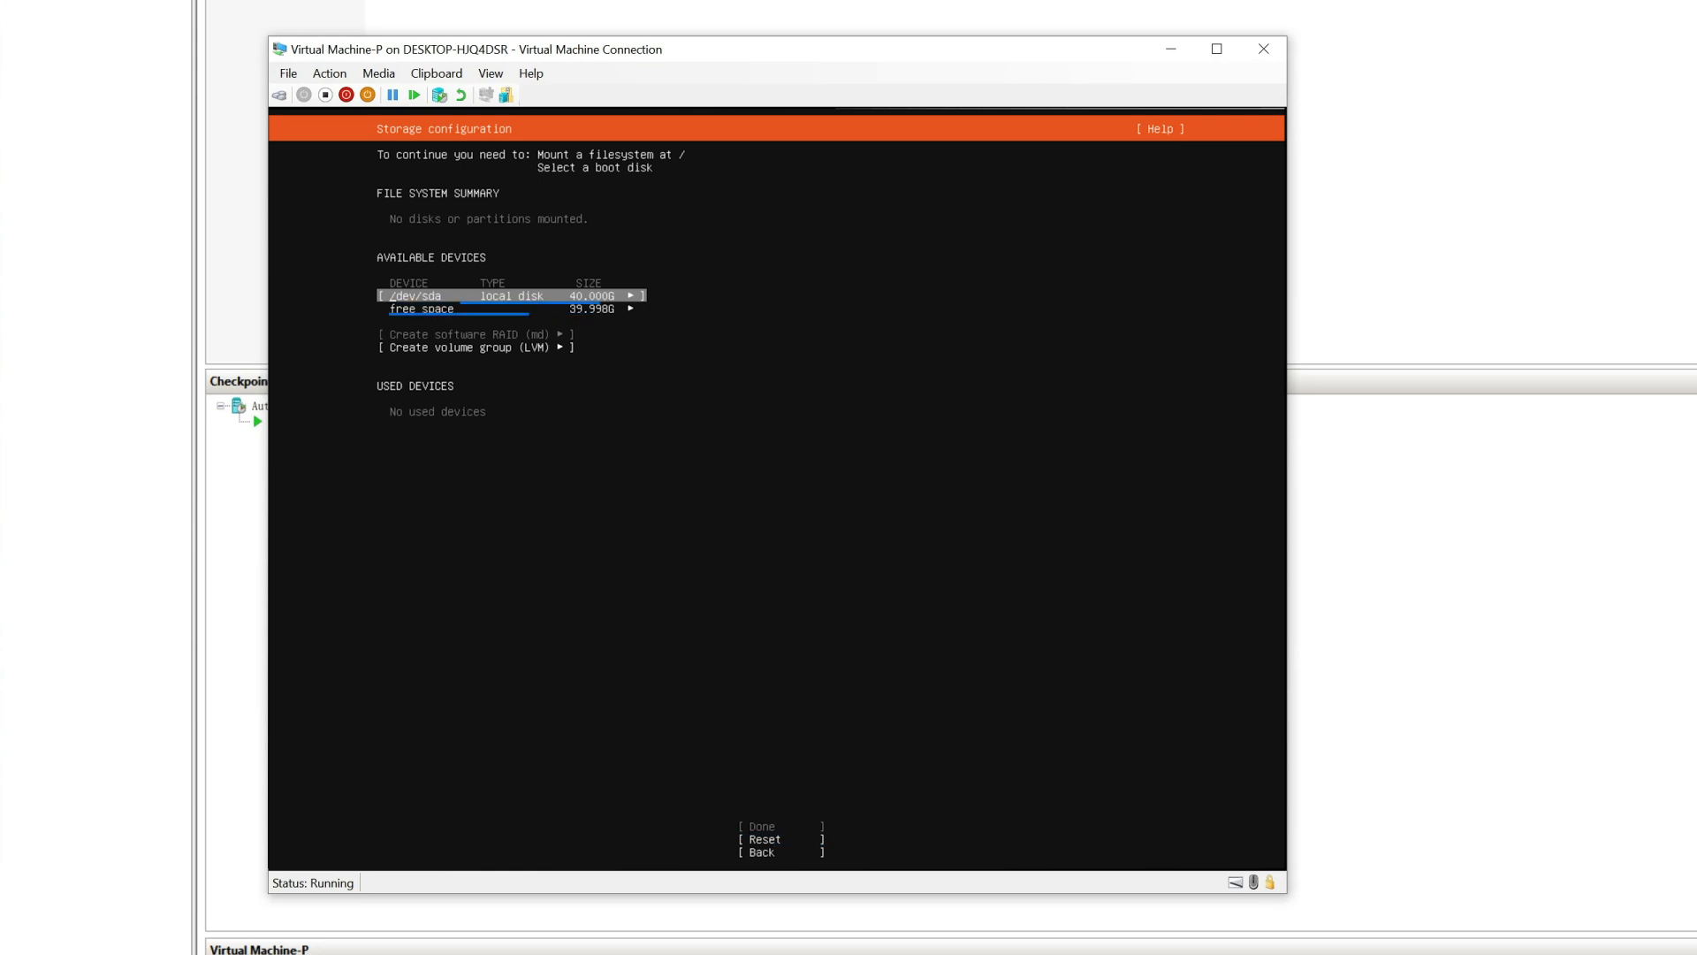
Step: Start a GPT partition in the free space of /dev/sda and choose Other as its mount option
key(Return)
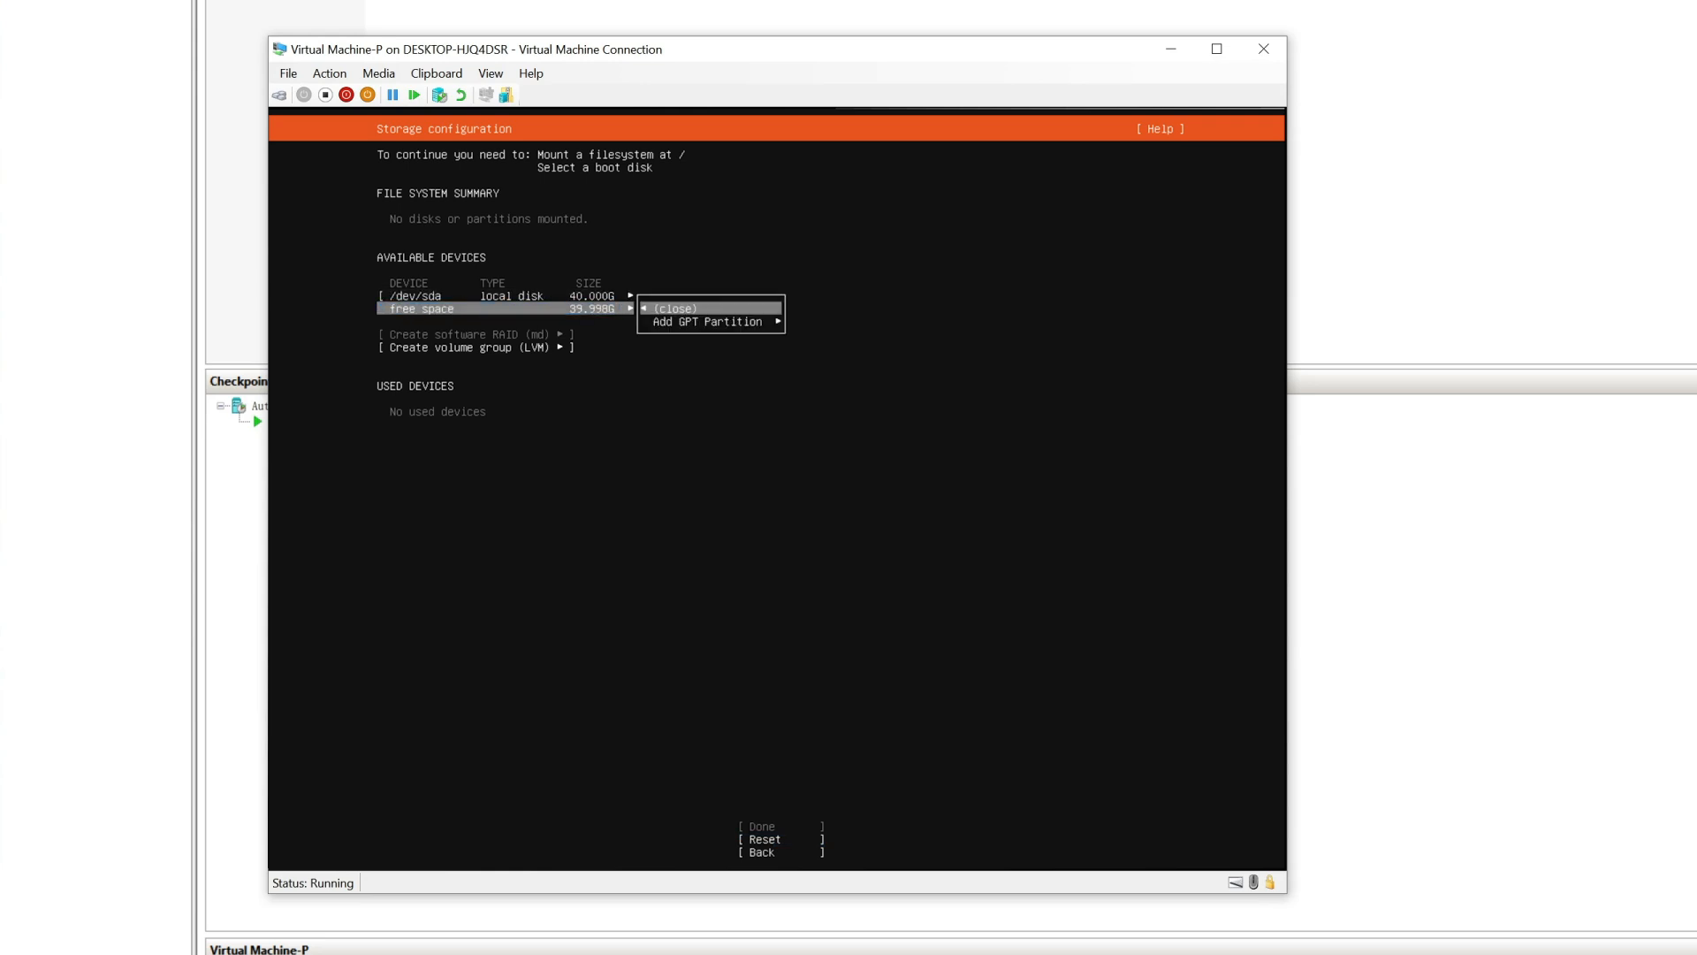
key(Down)
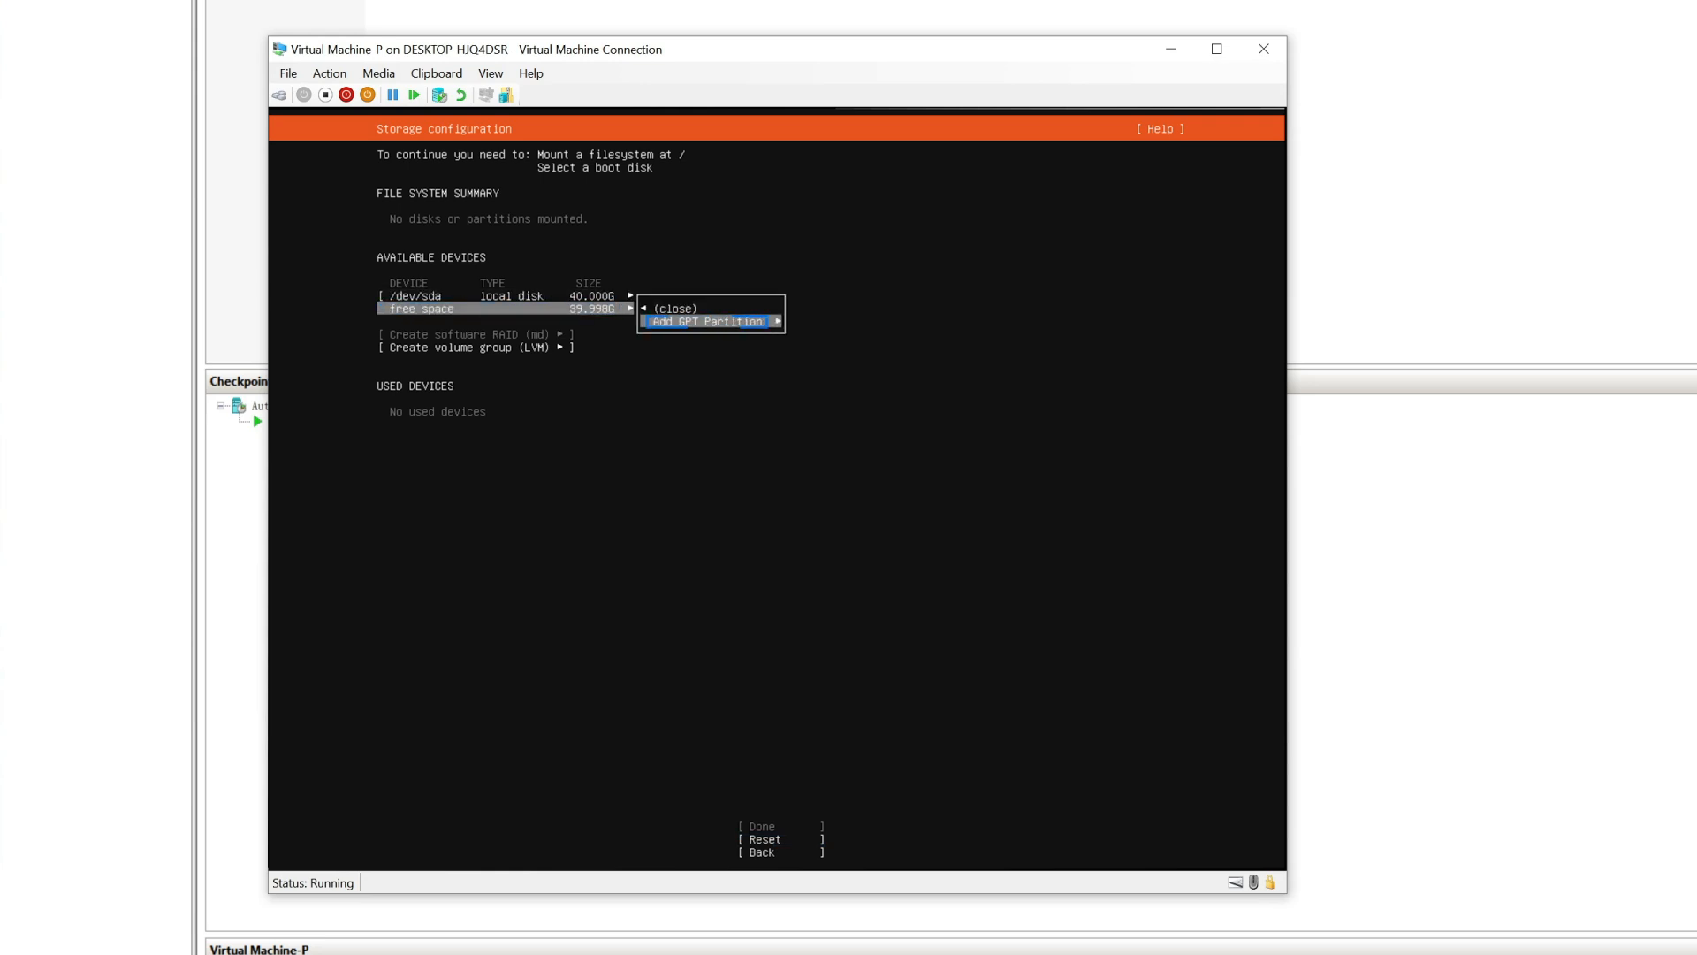
key(Return)
key(Tab)
key(Tab)
key(Return)
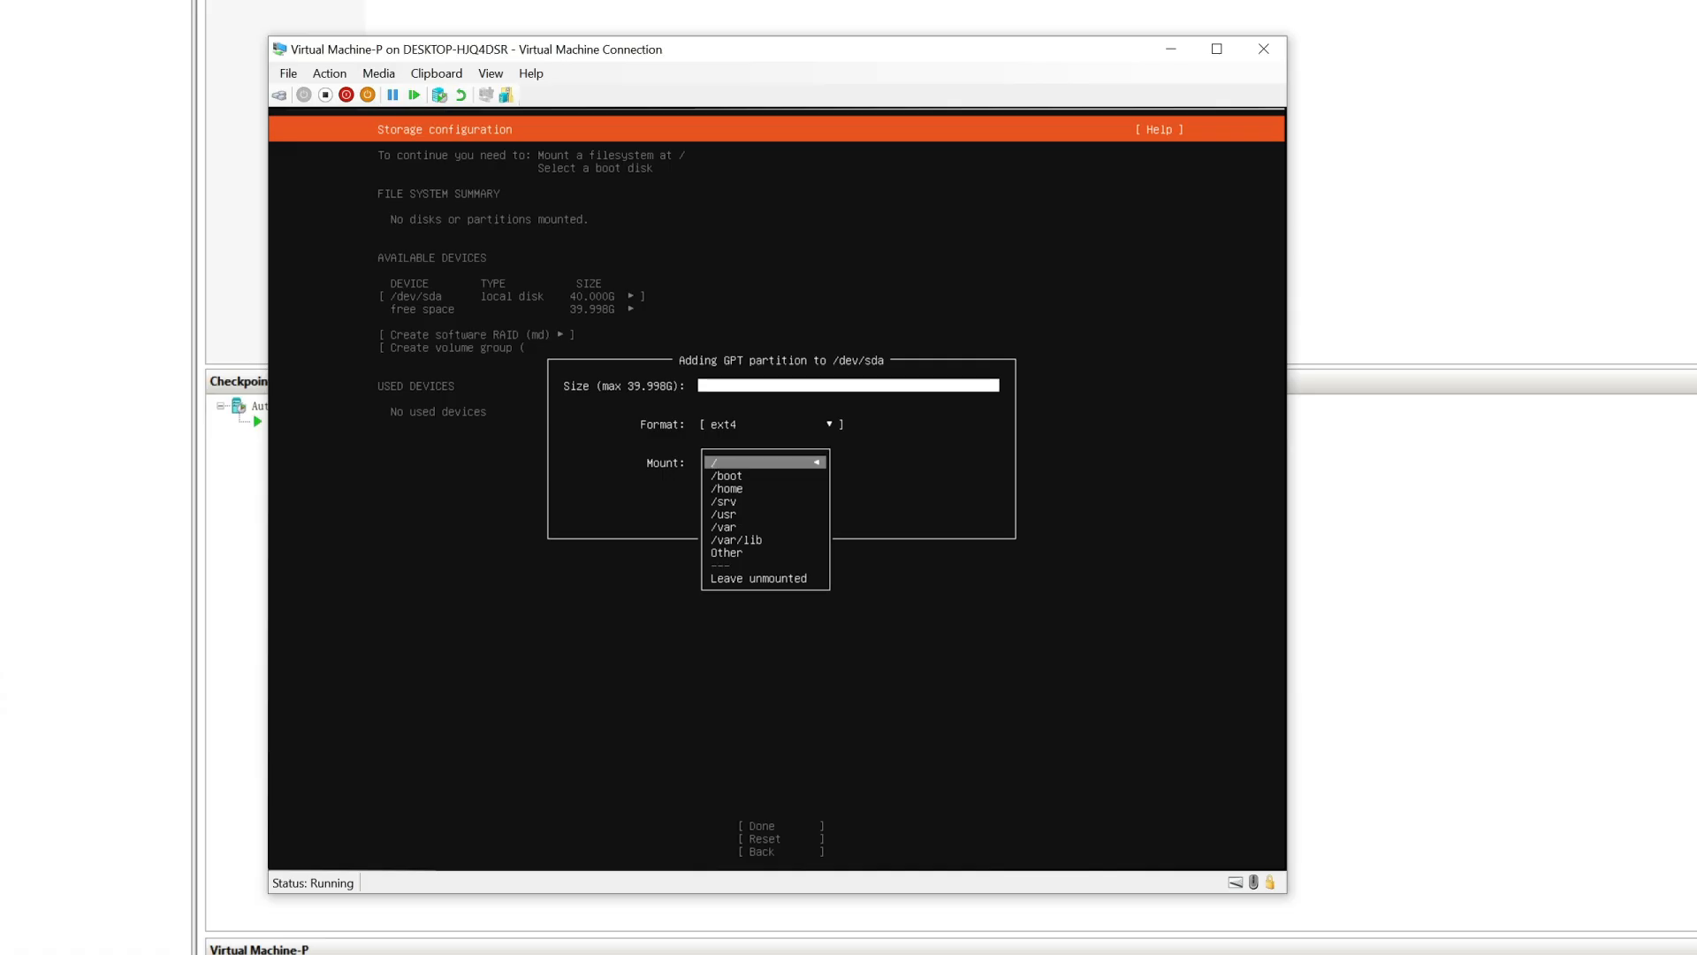
key(Down)
key(Down)
key(Down)
key(Down)
key(Down)
key(Down)
key(Down)
key(Return)
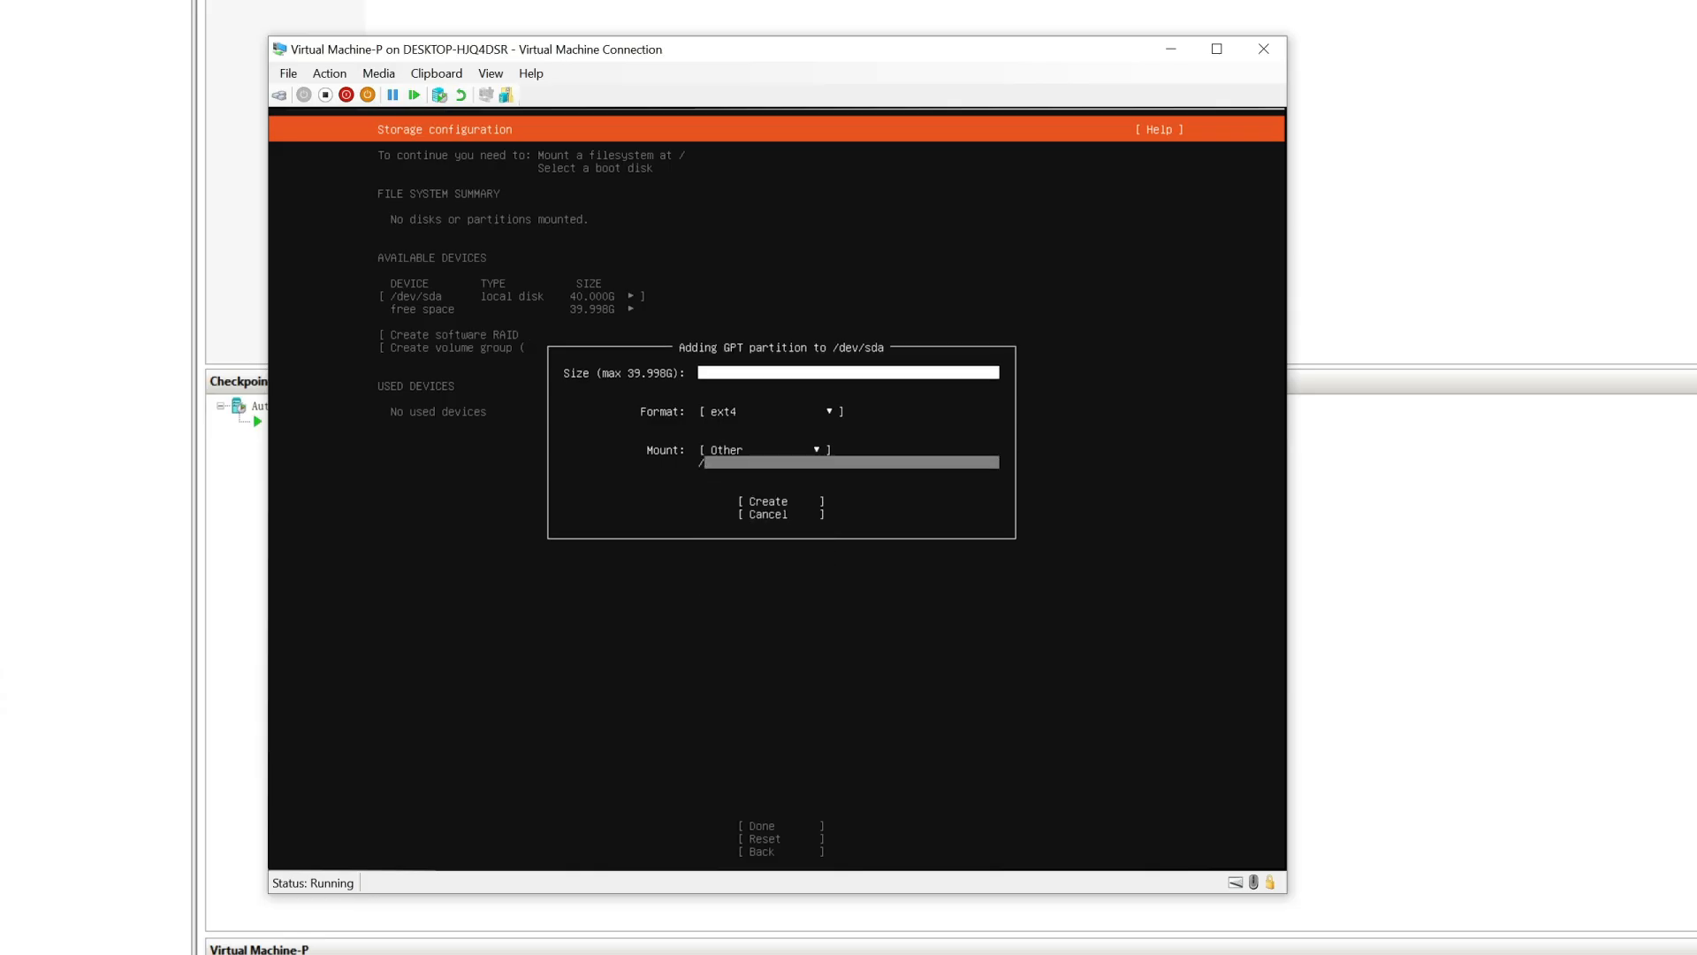
Step: Define the new partition with mount point /SWAP, swap format and a size of 10G, and create it
key(shift+Tab)
key(shift+Tab)
key(Return)
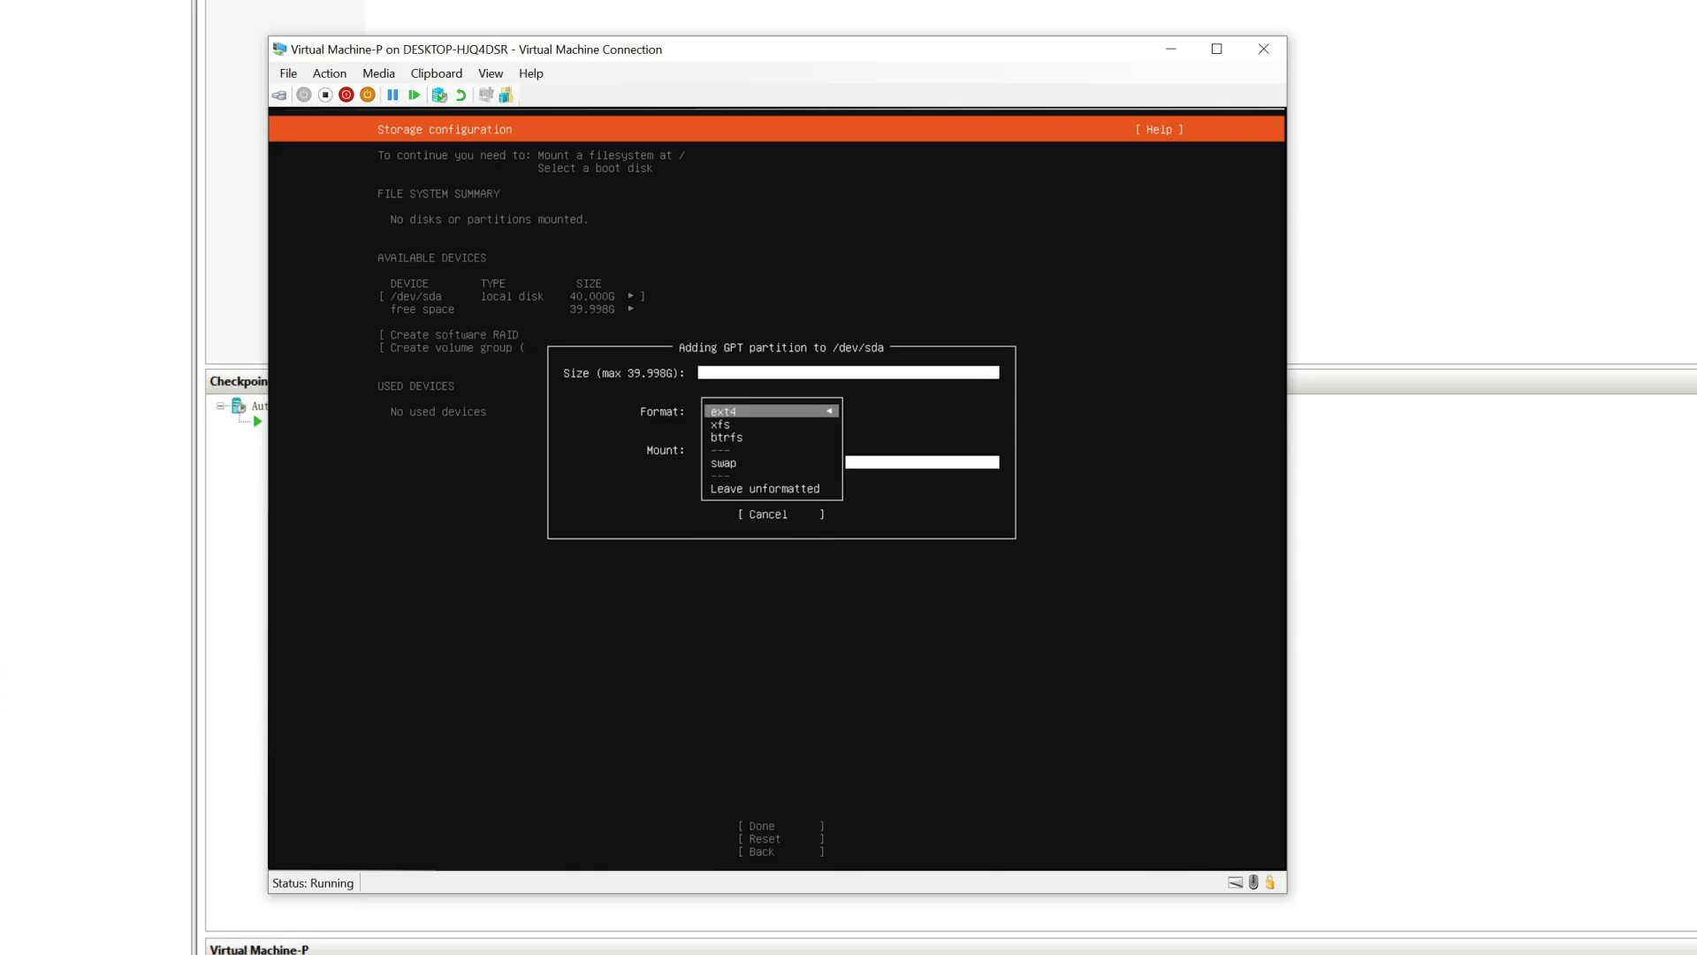
key(Down)
key(Down)
key(Down)
key(Return)
key(shift+Tab)
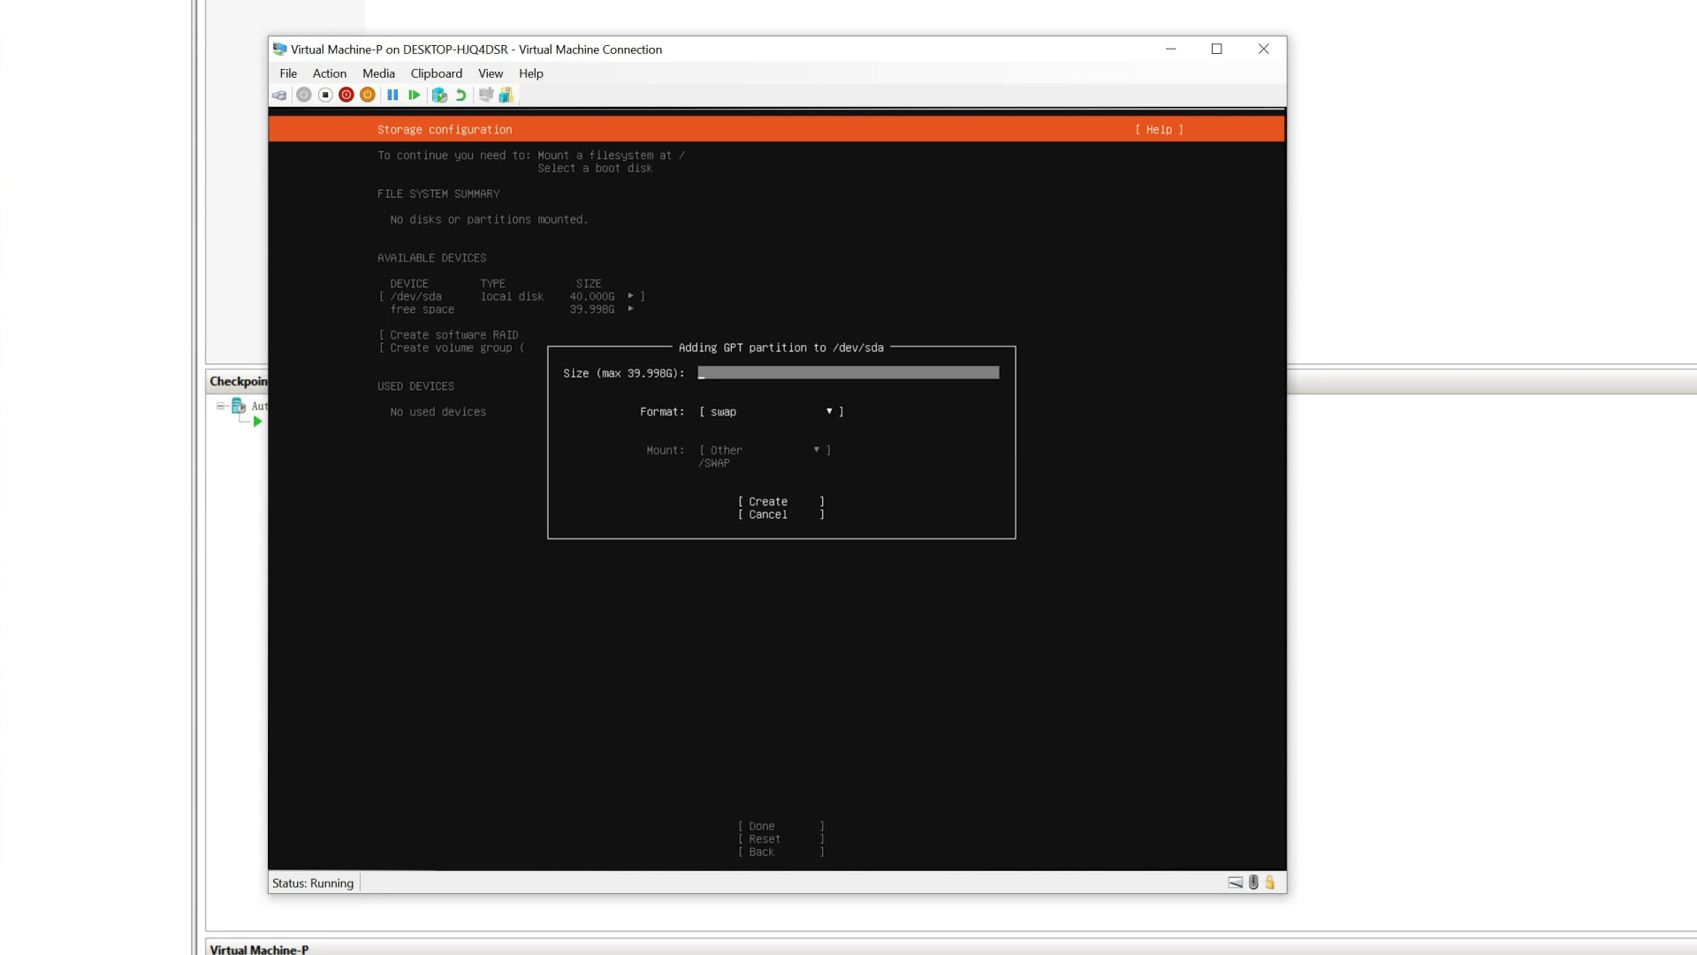
text(10)
key(Tab)
key(Tab)
key(Return)
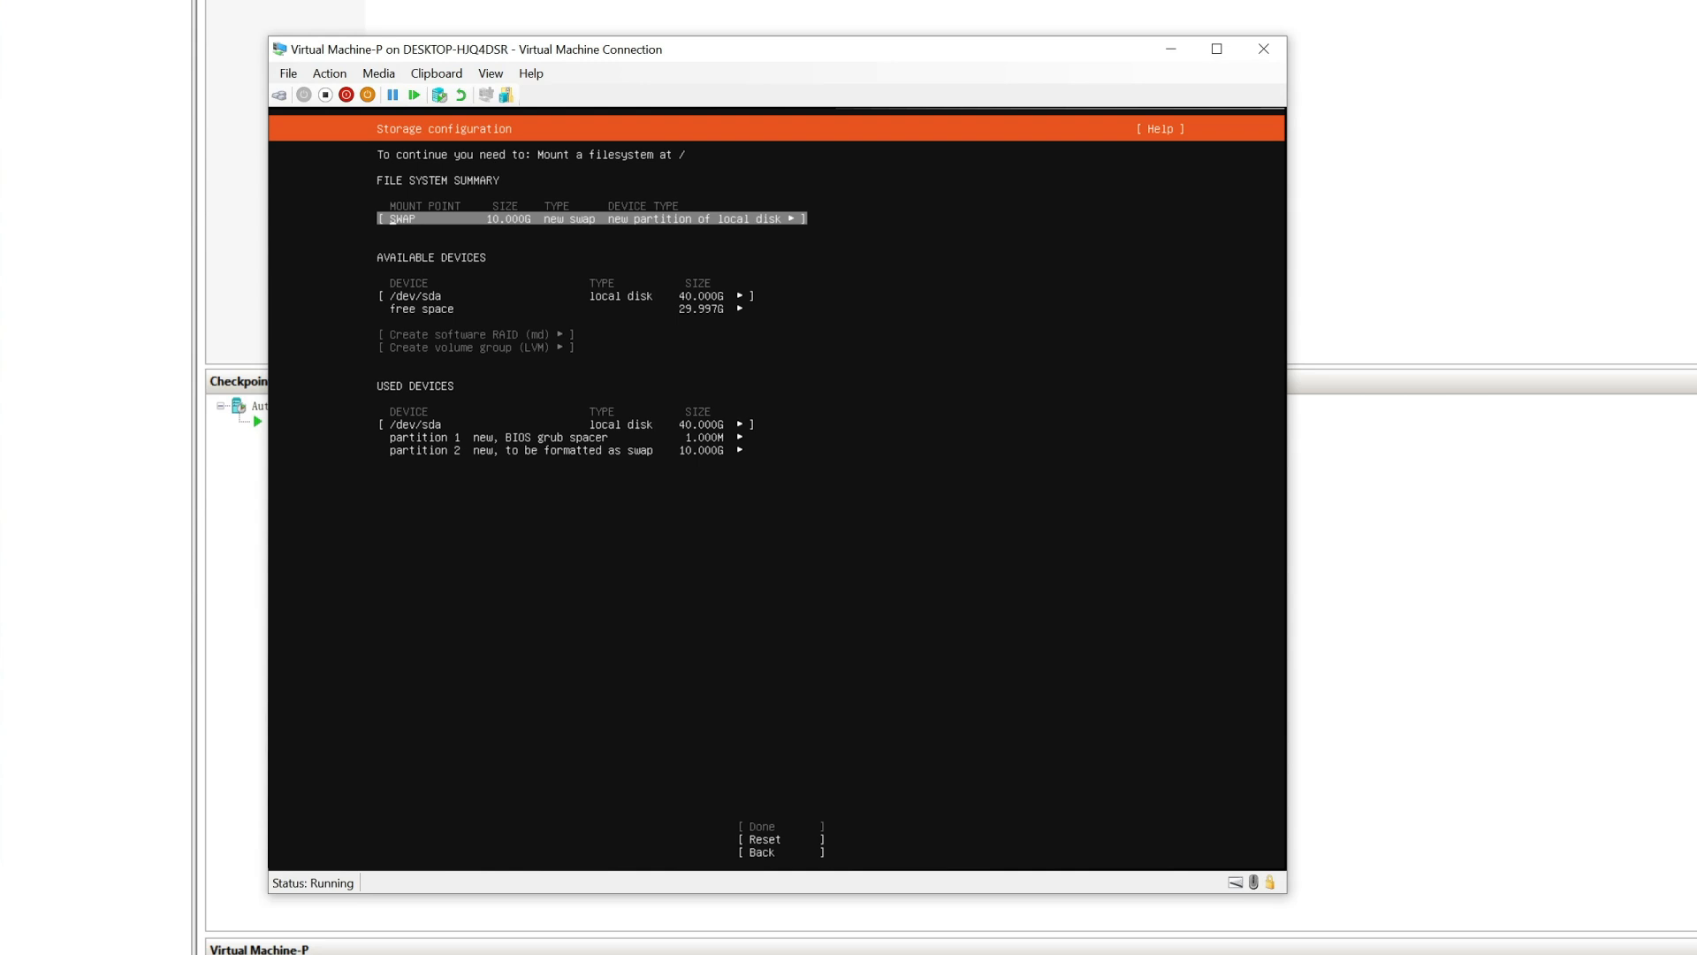
Step: Add a 10G ext4 GPT partition mounted at / from the remaining free space on /dev/sda
key(Down)
key(Down)
key(Return)
key(Return)
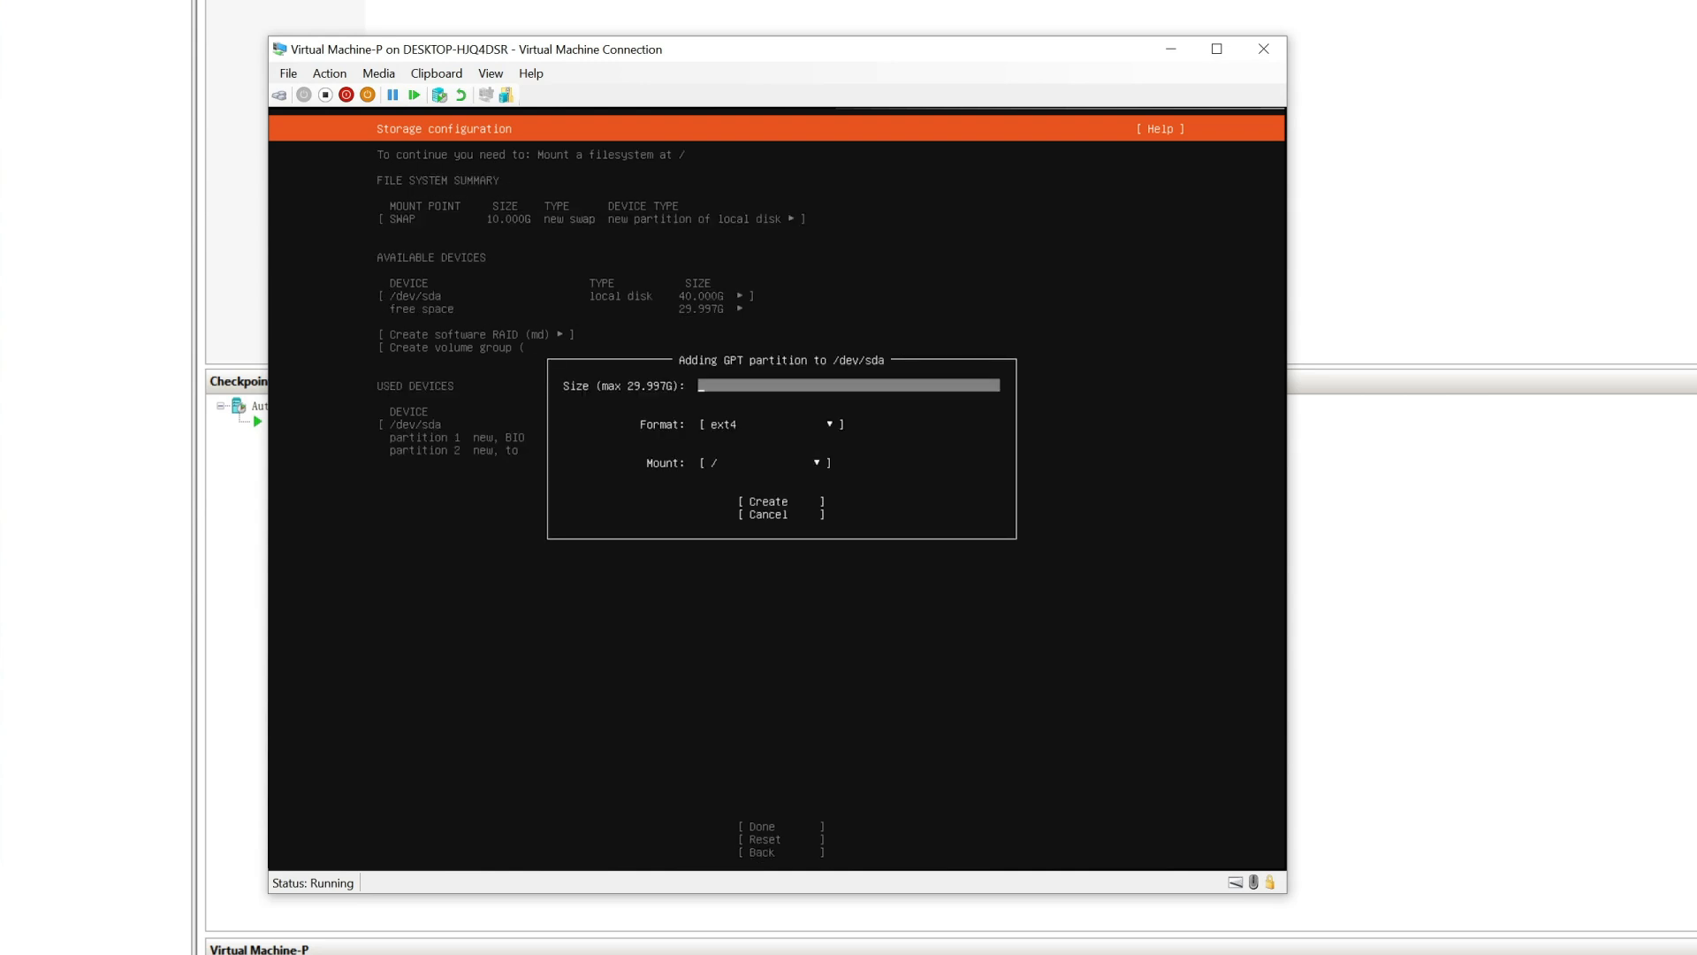
text(10G)
key(Tab)
key(Tab)
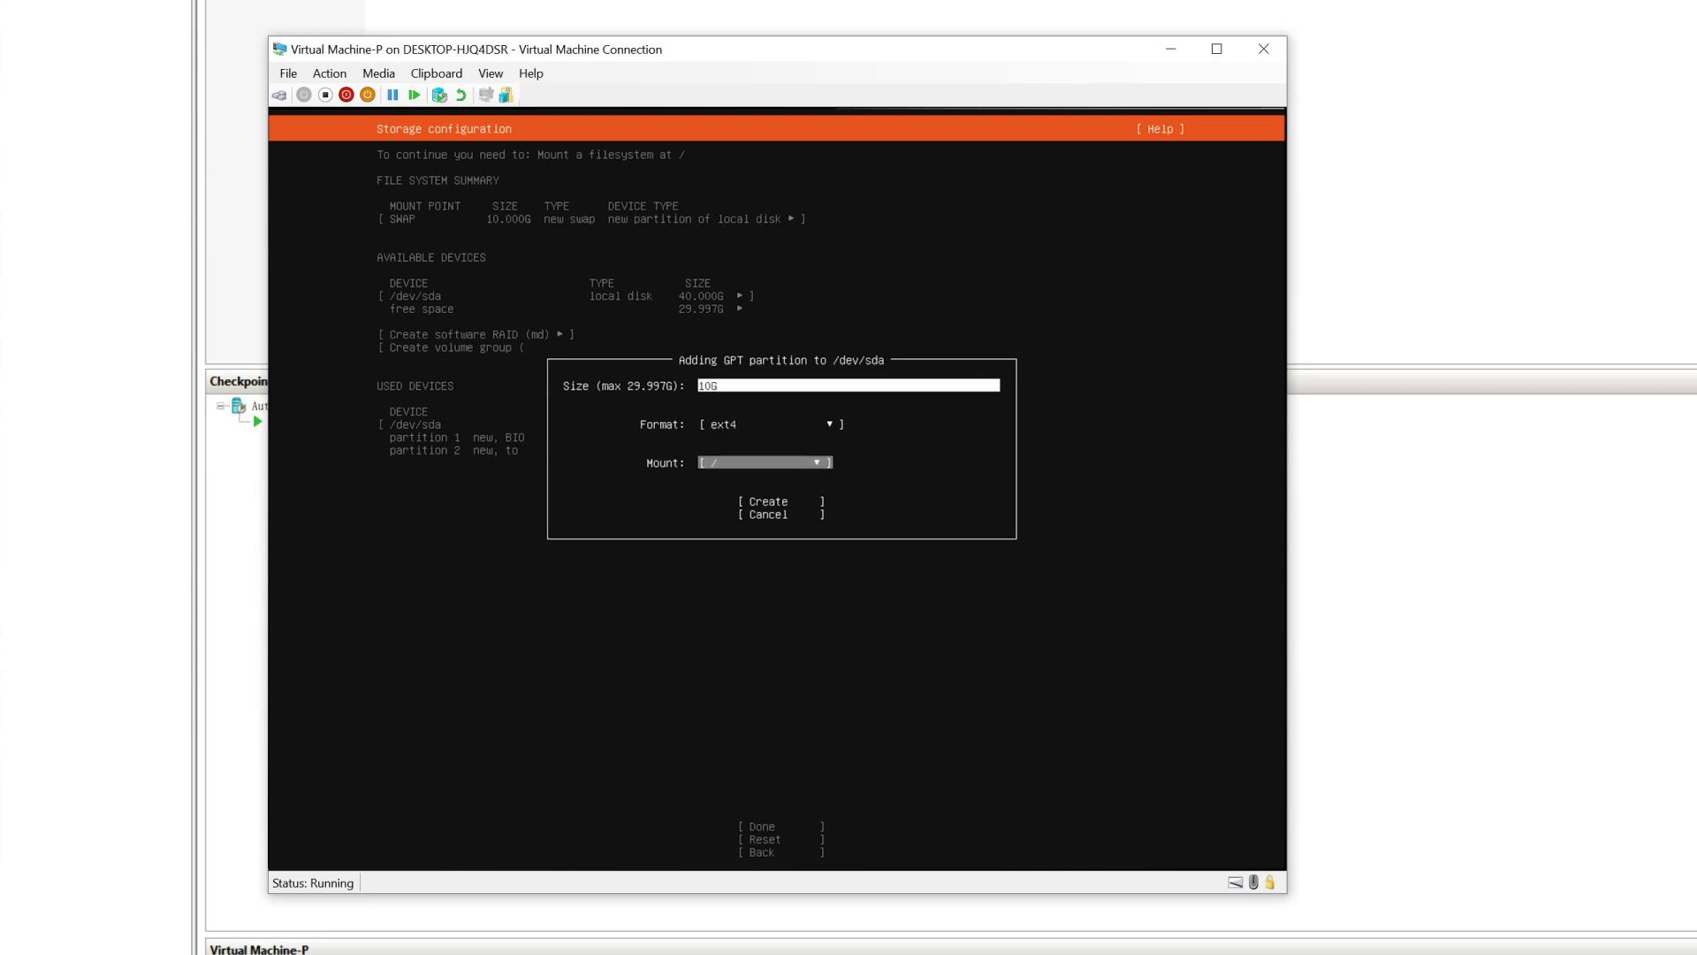
key(Tab)
key(Return)
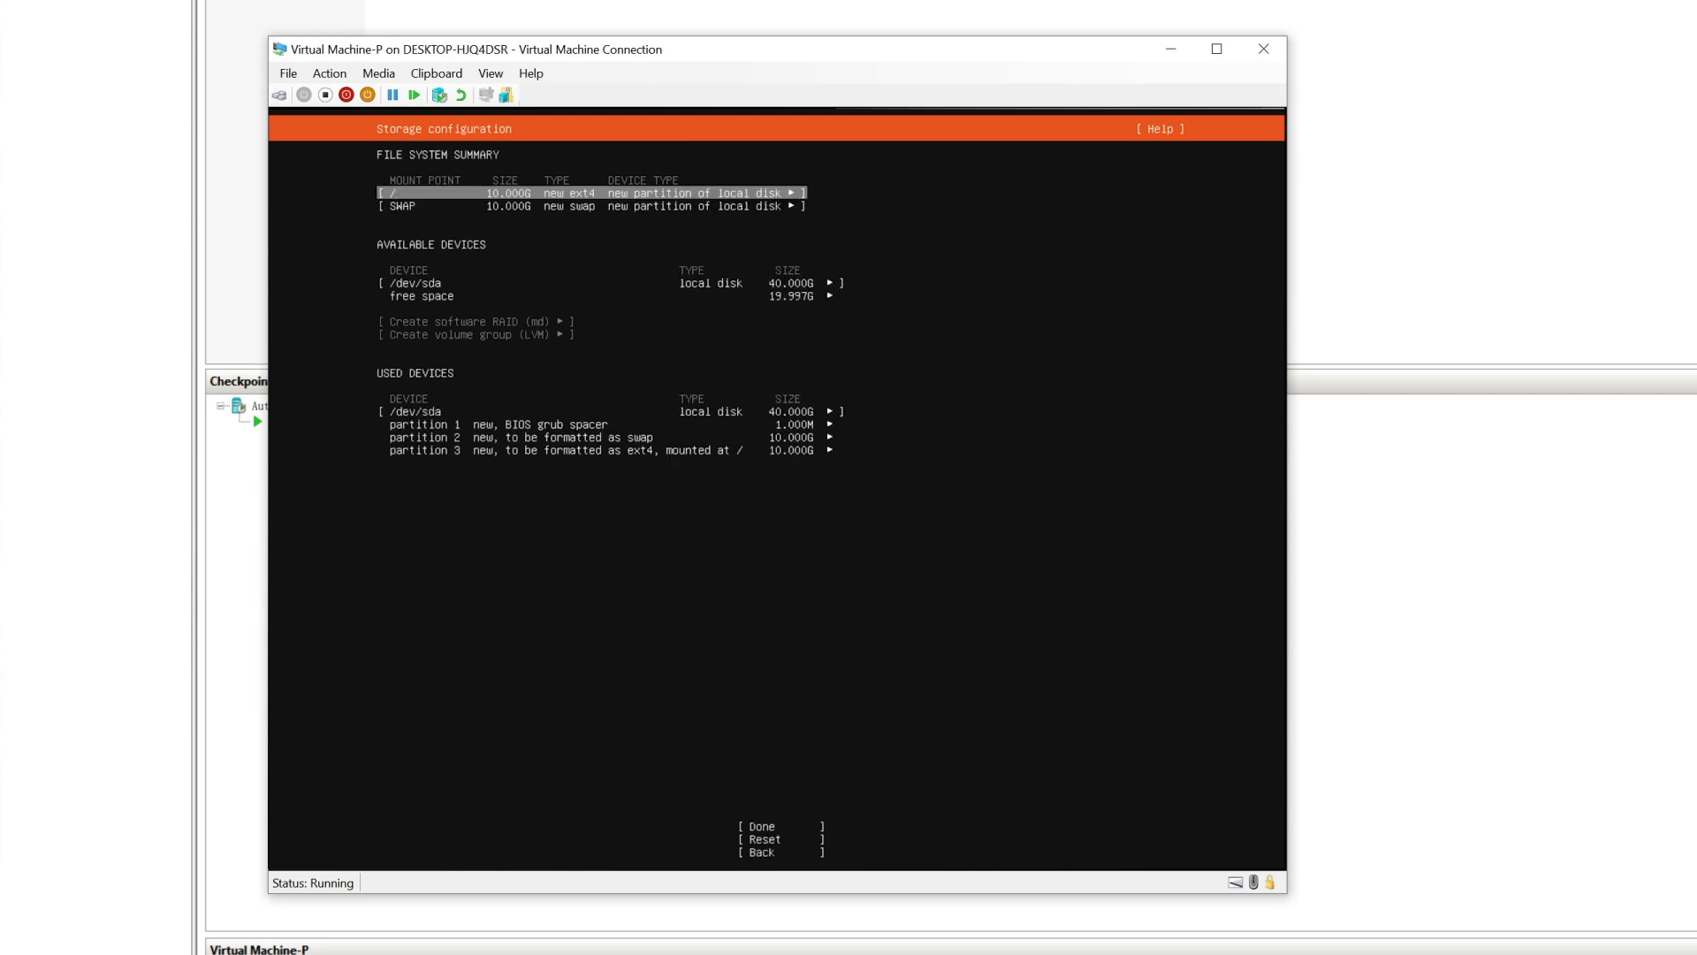
Step: Add an ext4 GPT partition mounted at /home that uses all the remaining free space on /dev/sda
key(Down)
key(Down)
key(Down)
key(Return)
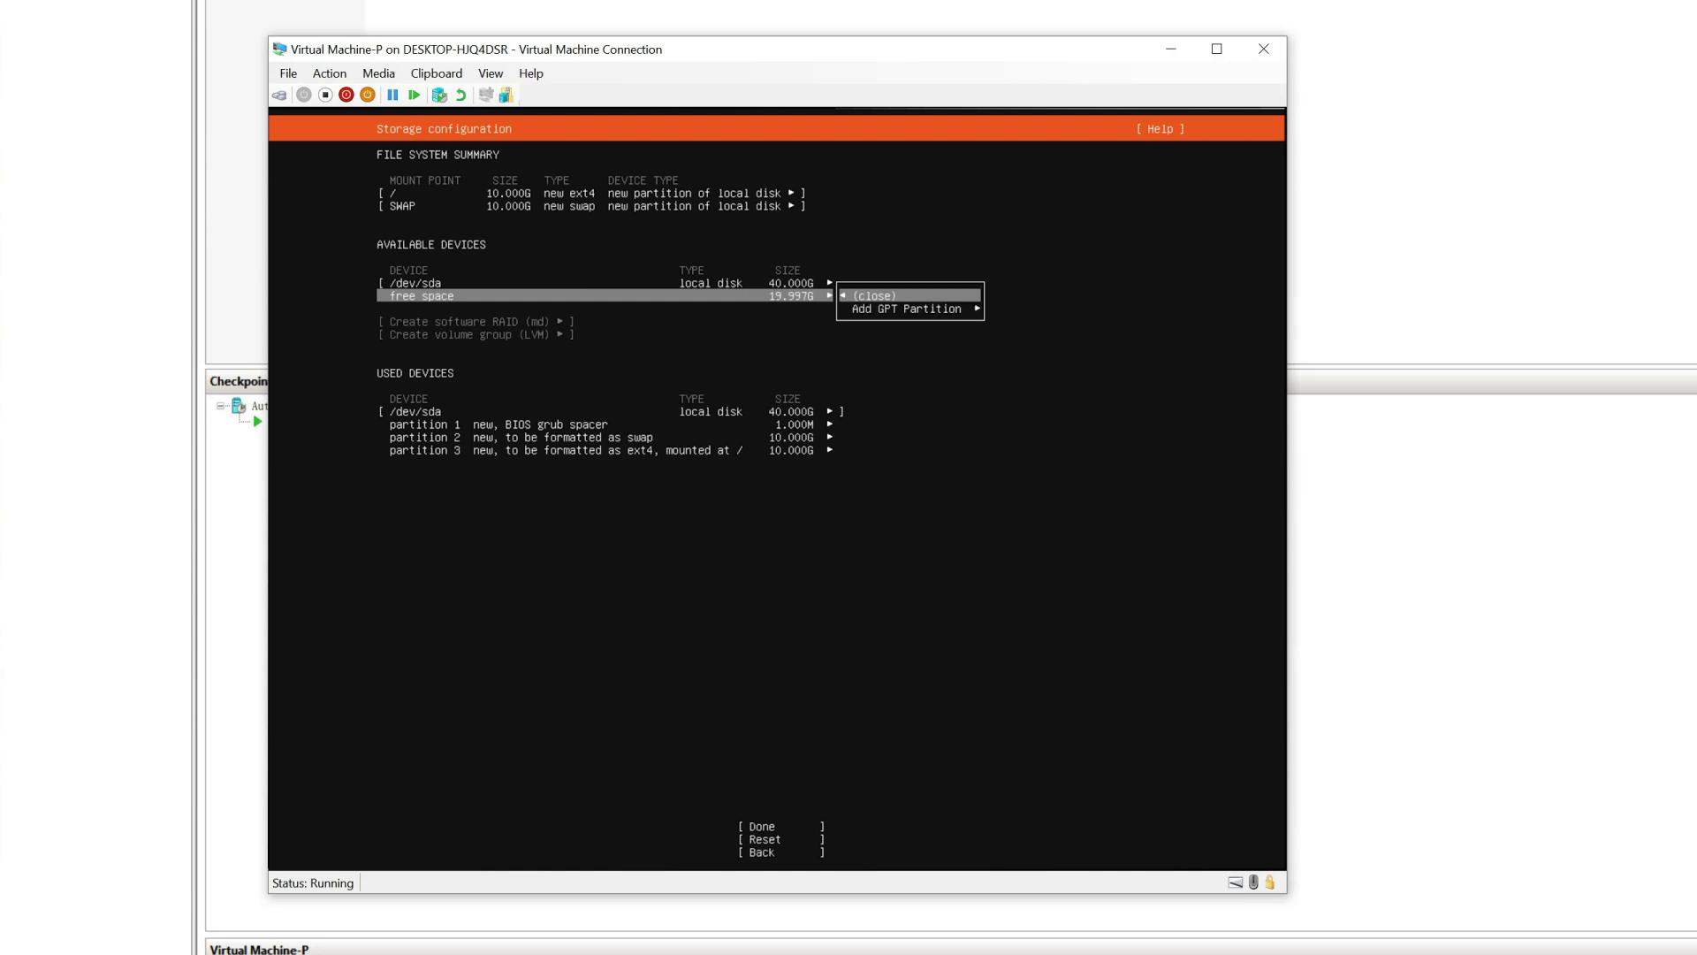
key(Return)
key(Tab)
key(Tab)
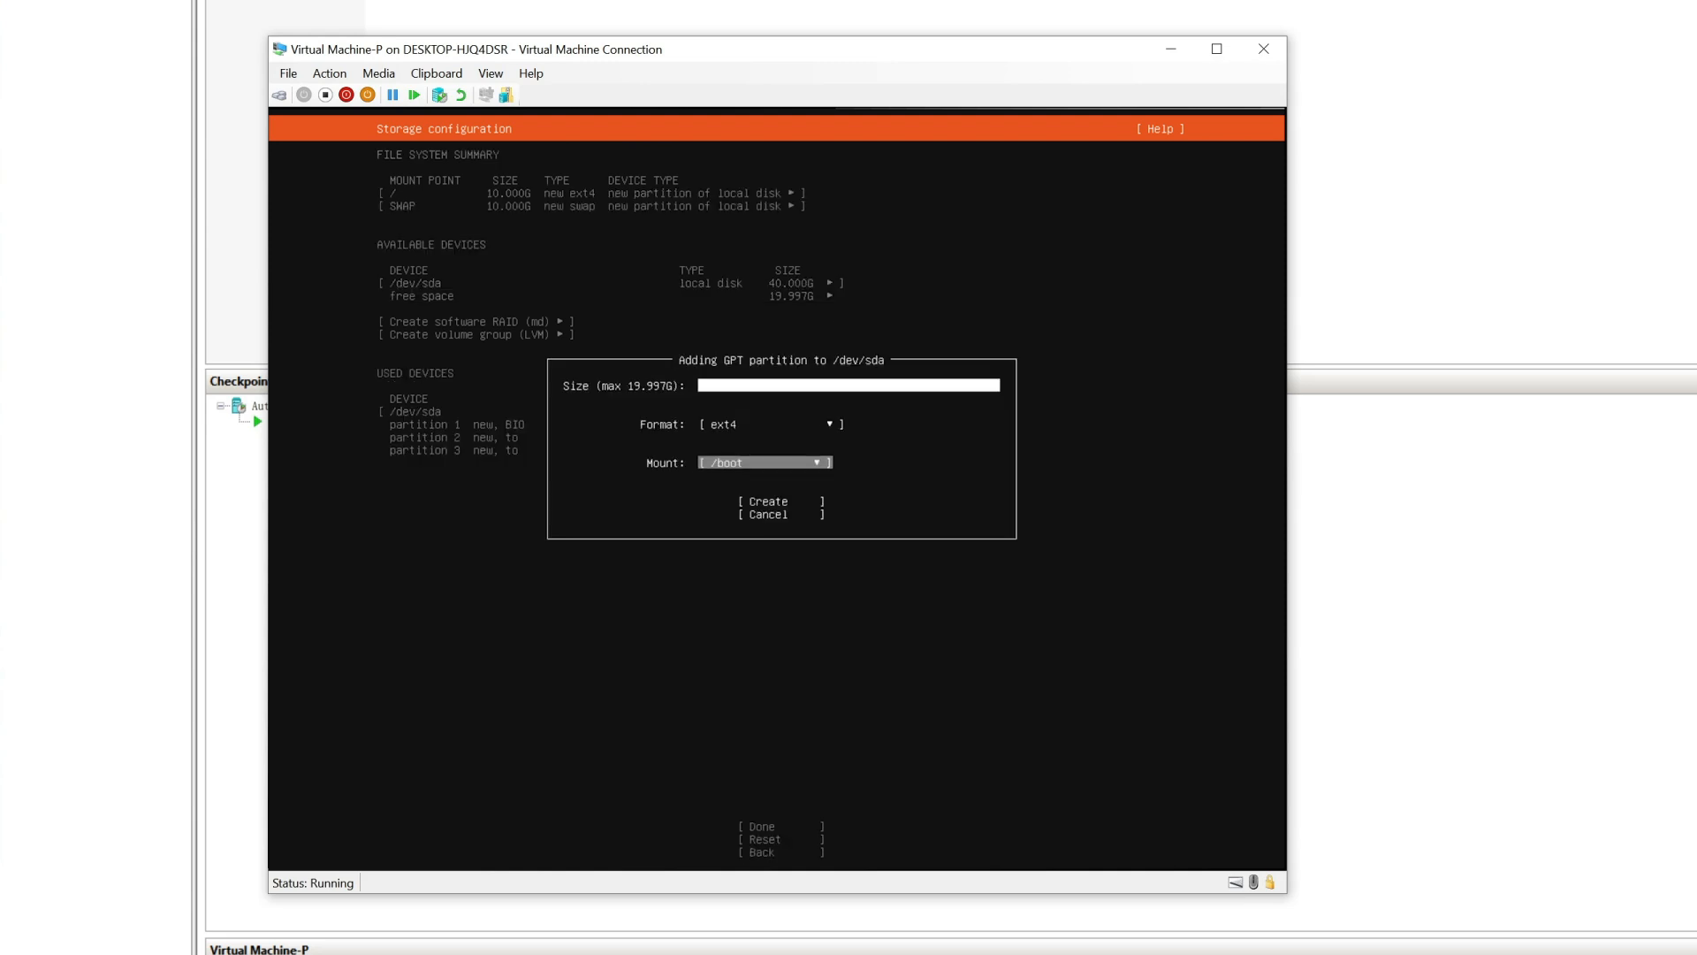
key(Return)
key(Down)
key(Return)
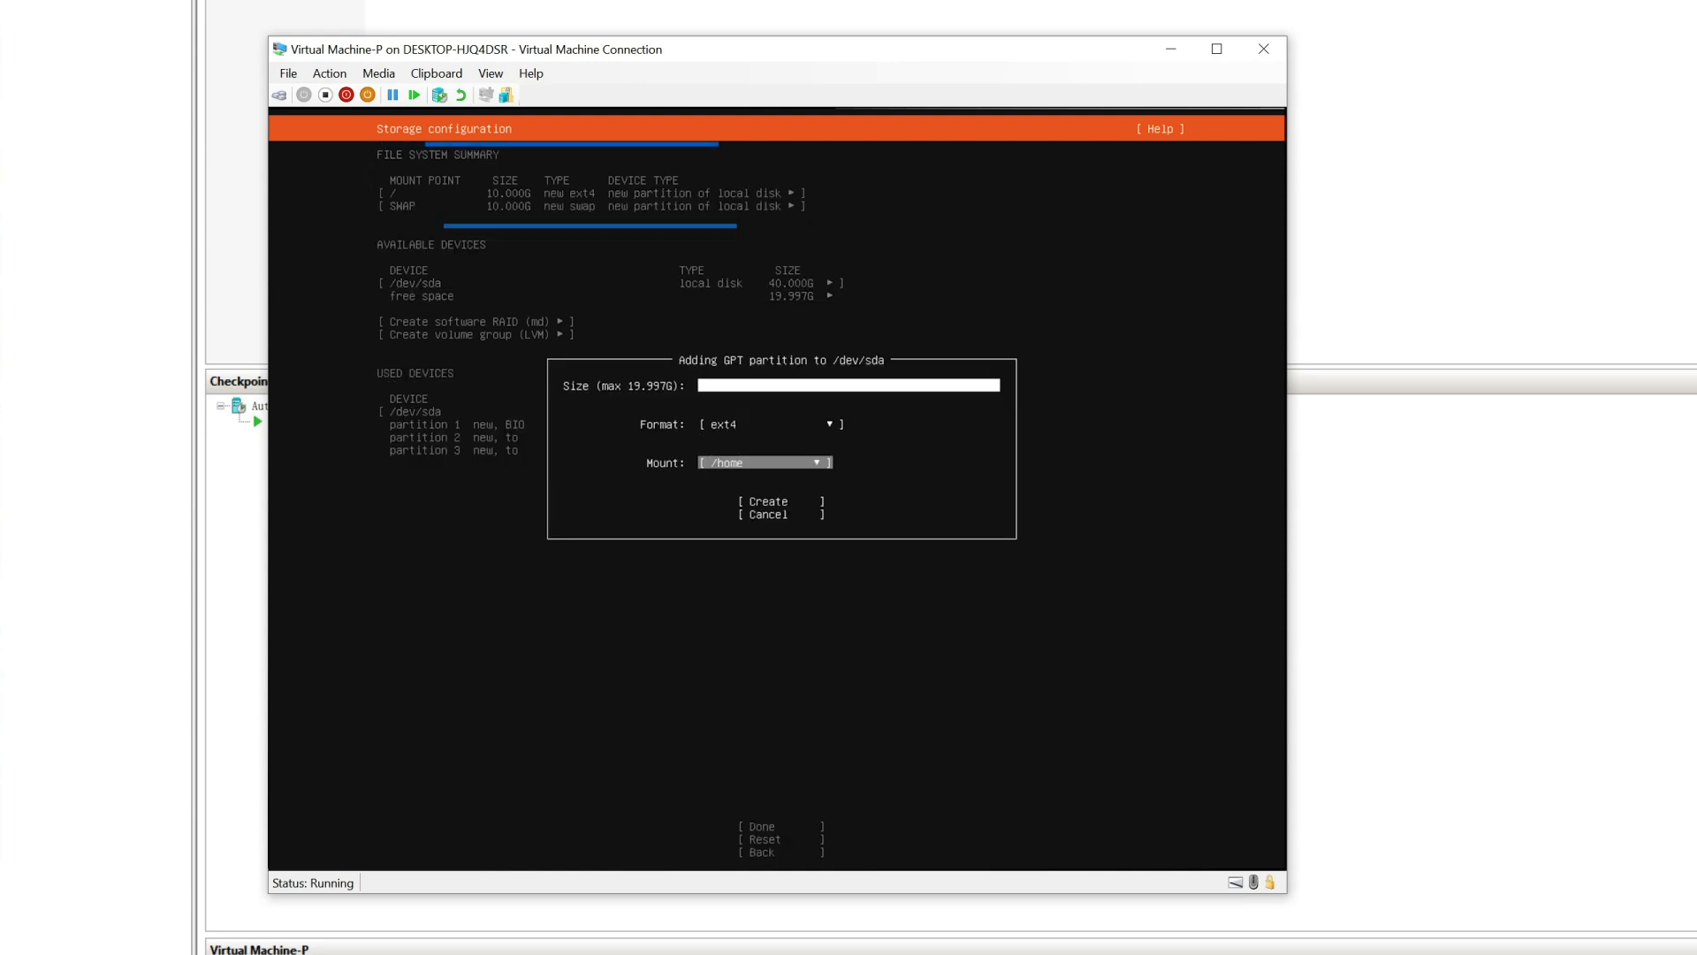
key(Tab)
key(Return)
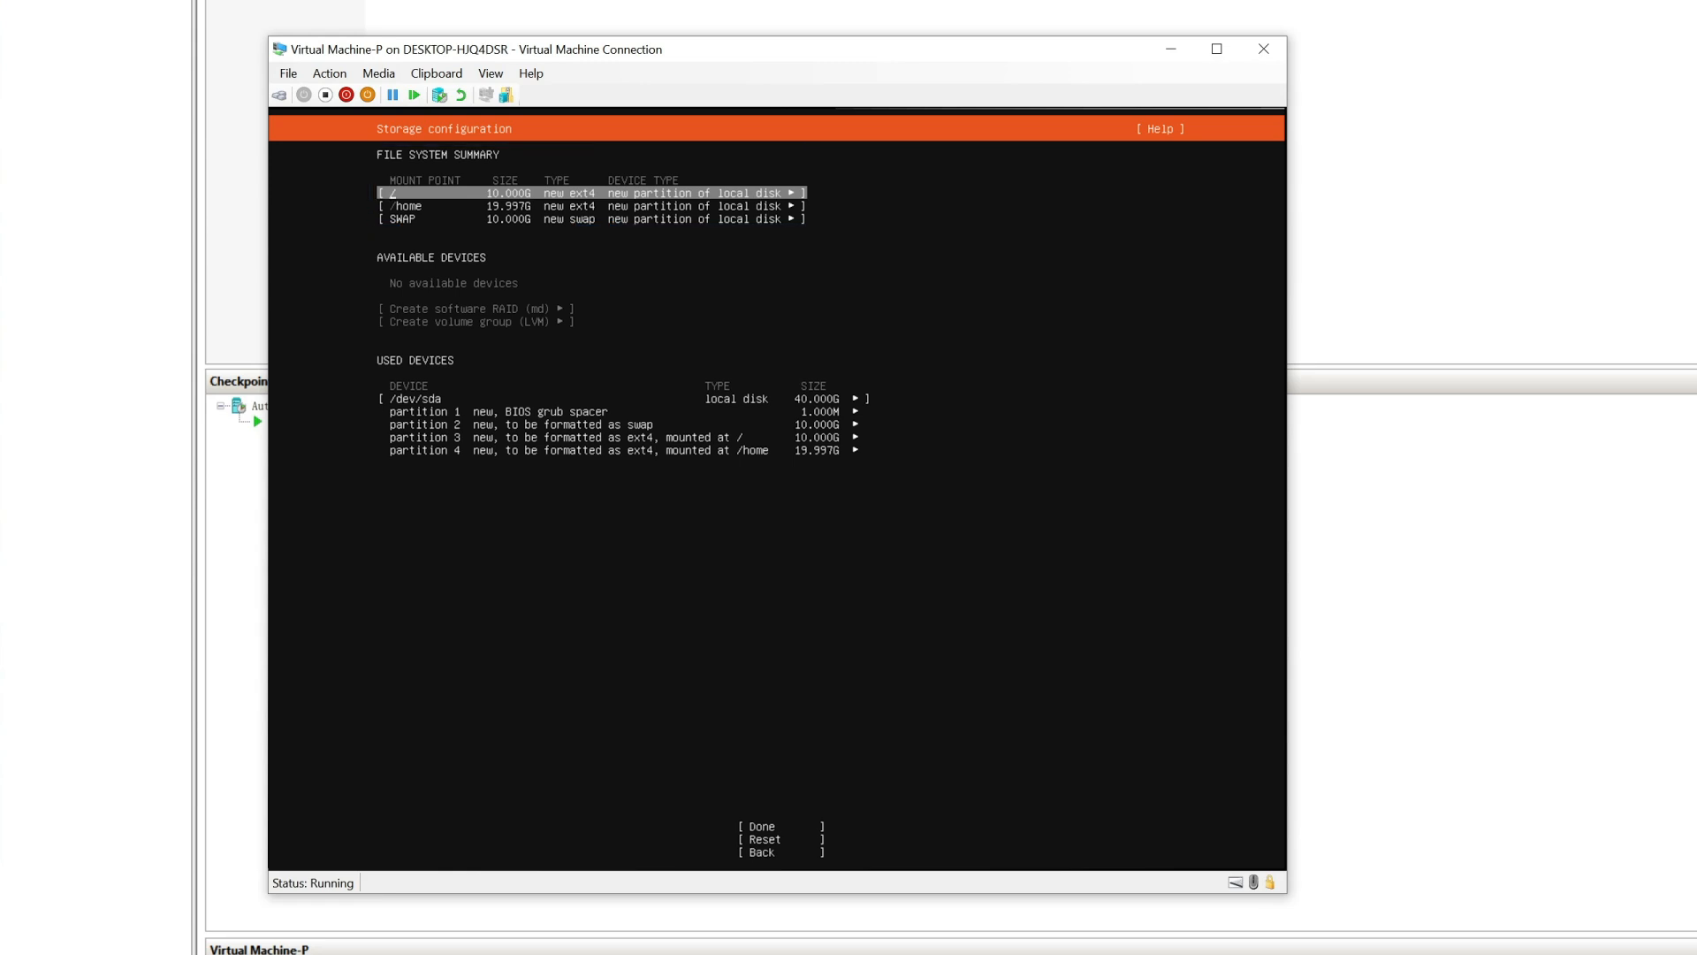
Step: Finish the storage configuration and confirm the destructive action to continue the installation
key(Down)
key(Down)
key(Down)
key(Down)
key(Down)
key(Down)
key(Down)
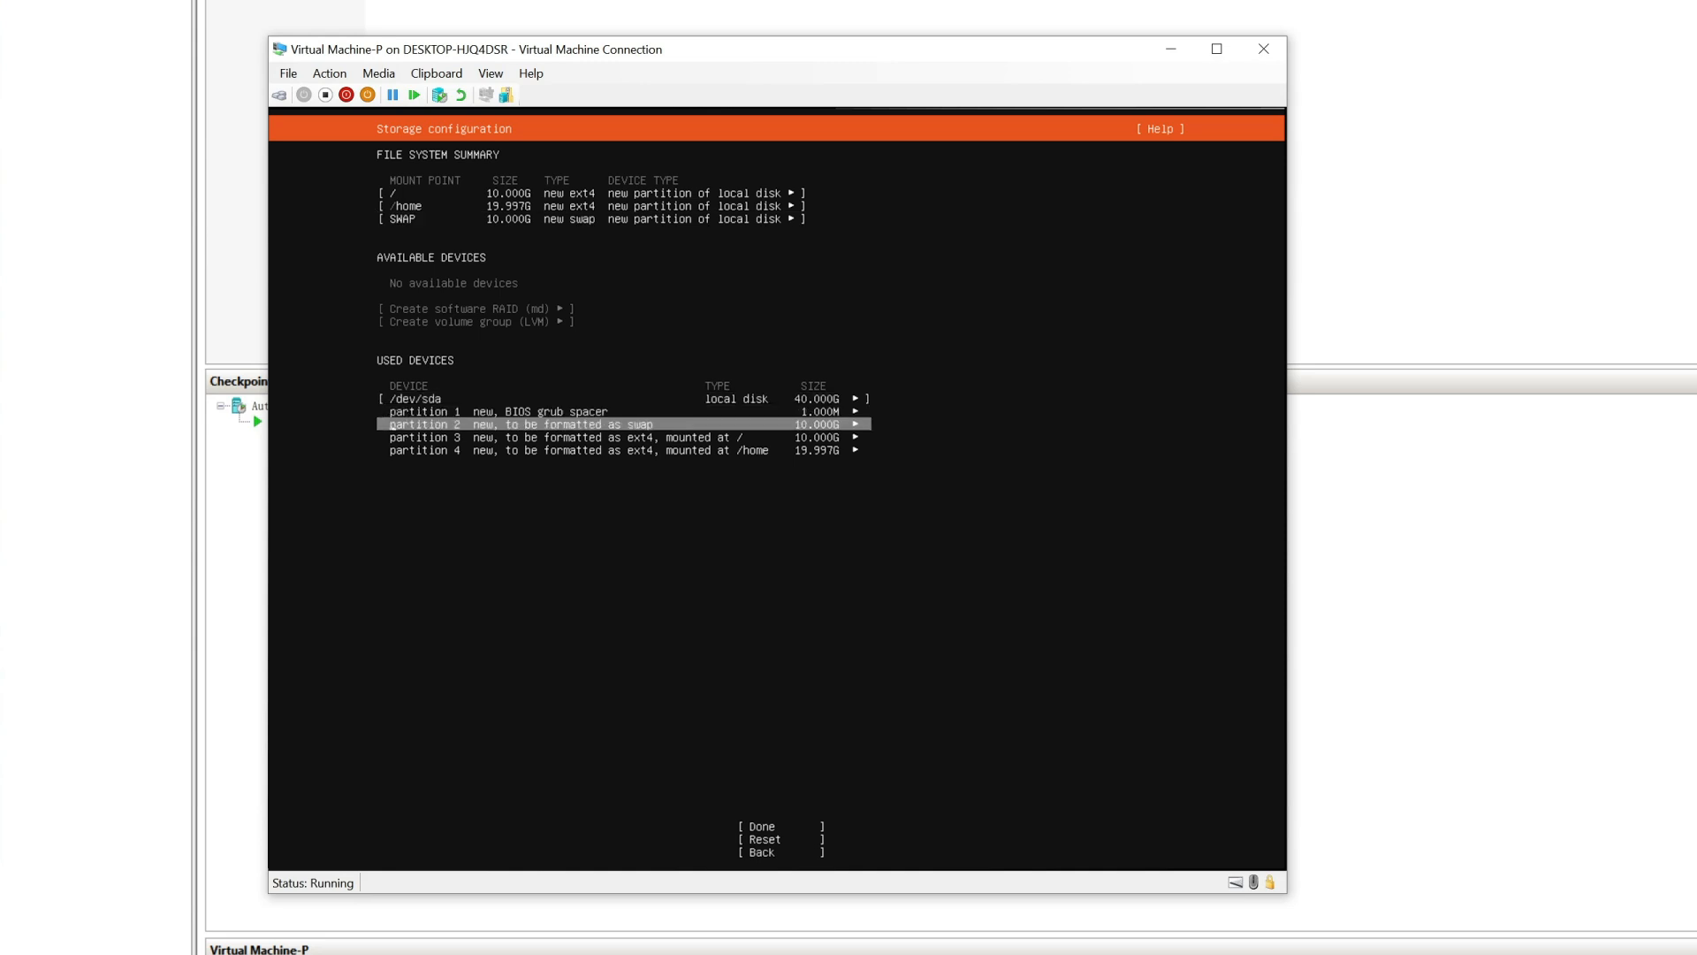
key(Return)
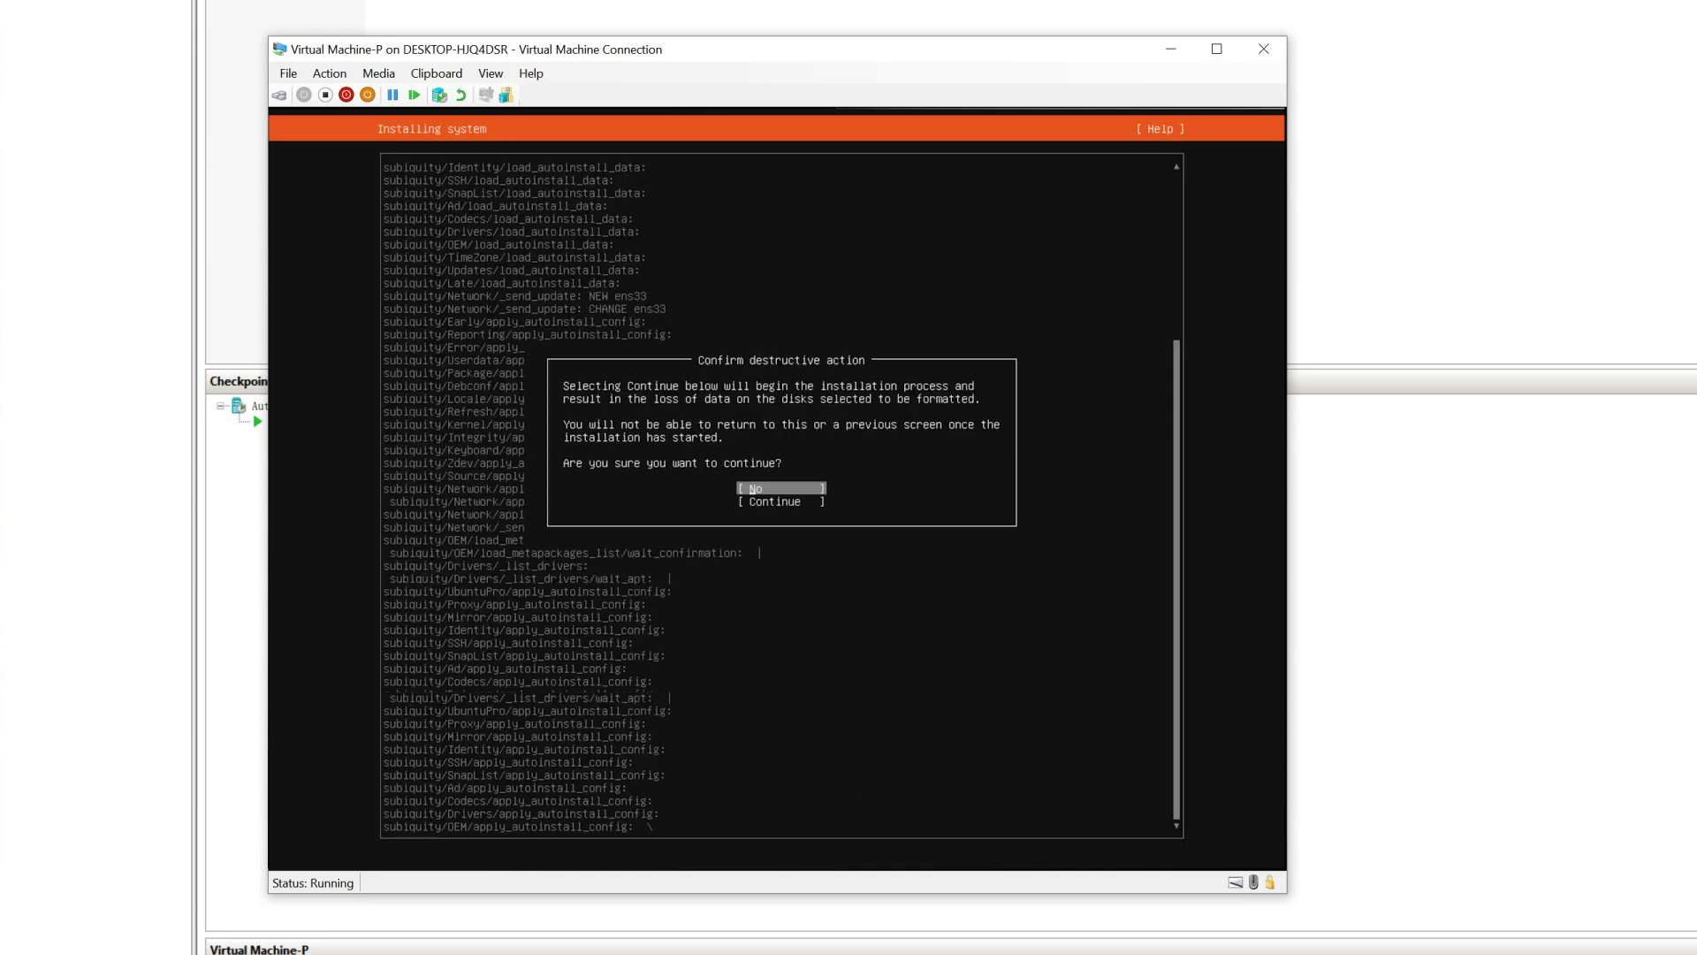
key(Down)
key(Return)
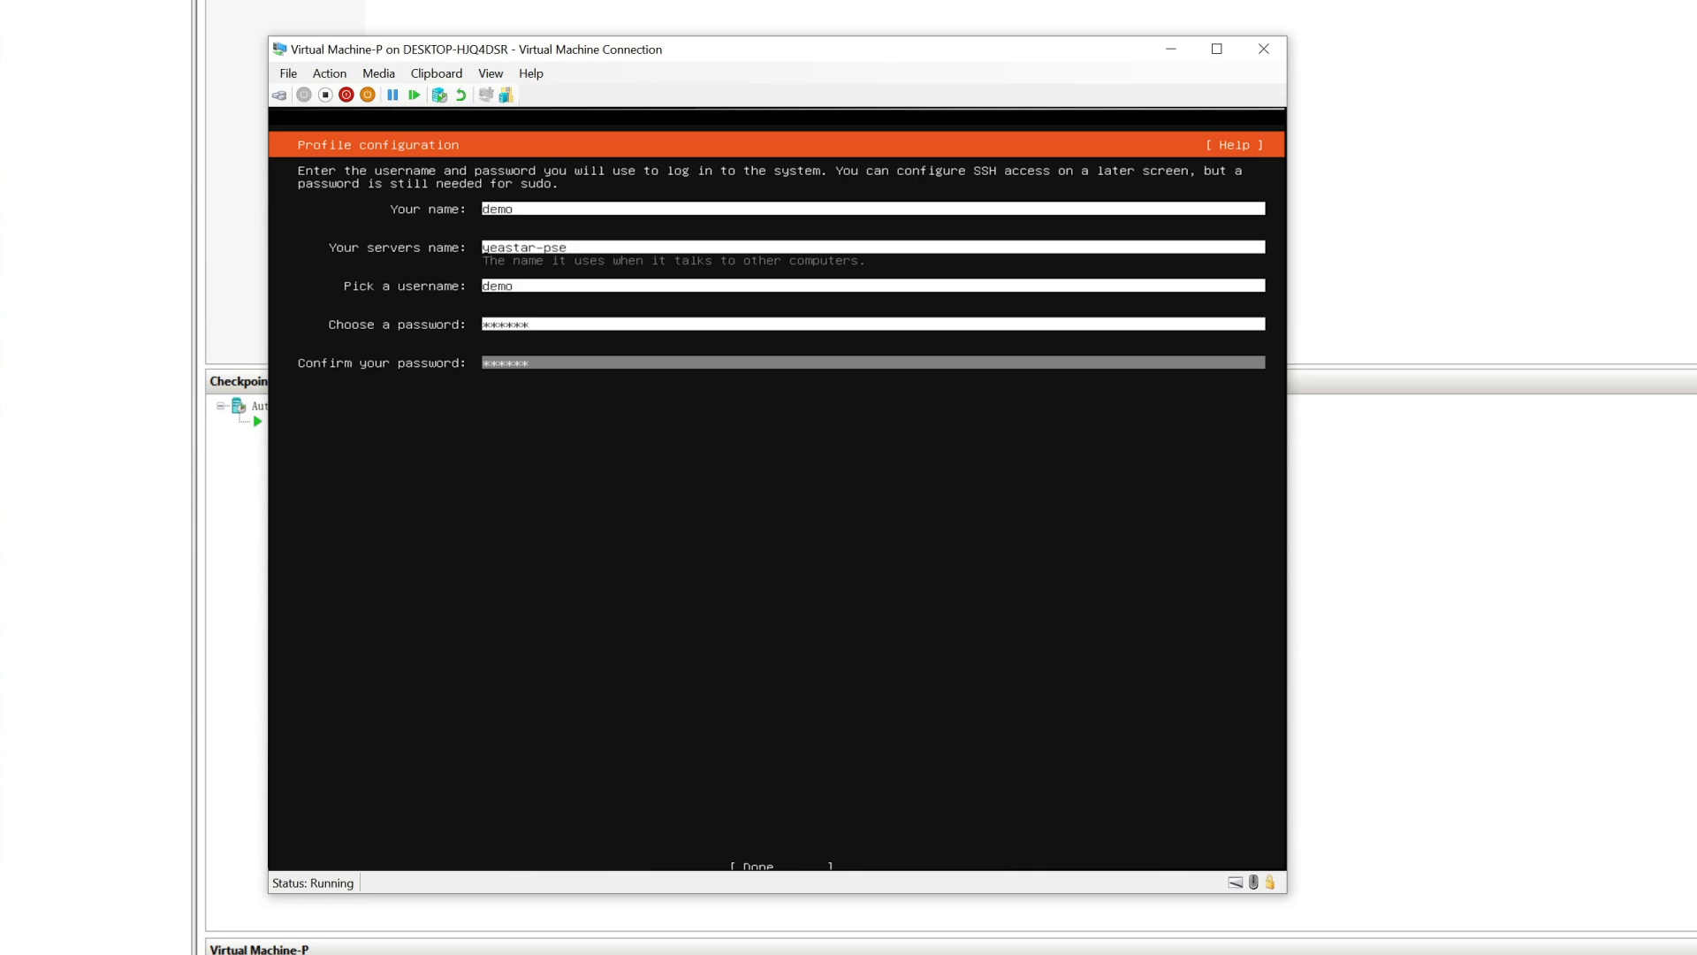
Step: Submit the profile configuration for the server yeastar-pse and continue past the installation medium removal prompt
key(Tab)
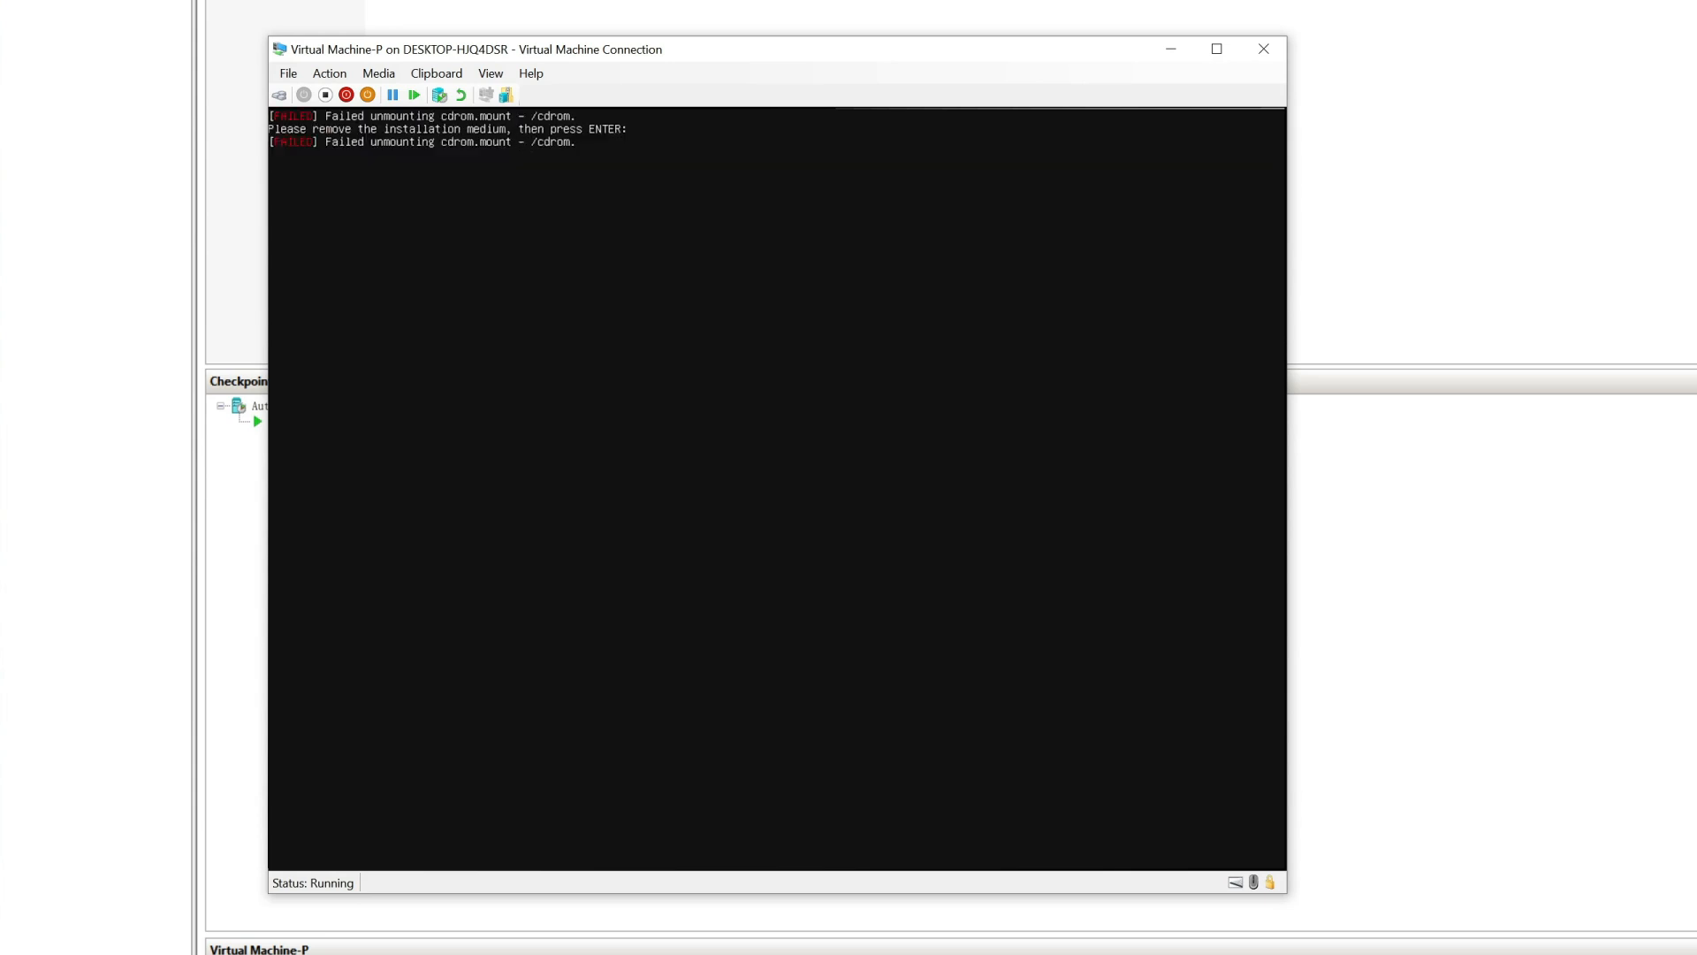
key(Return)
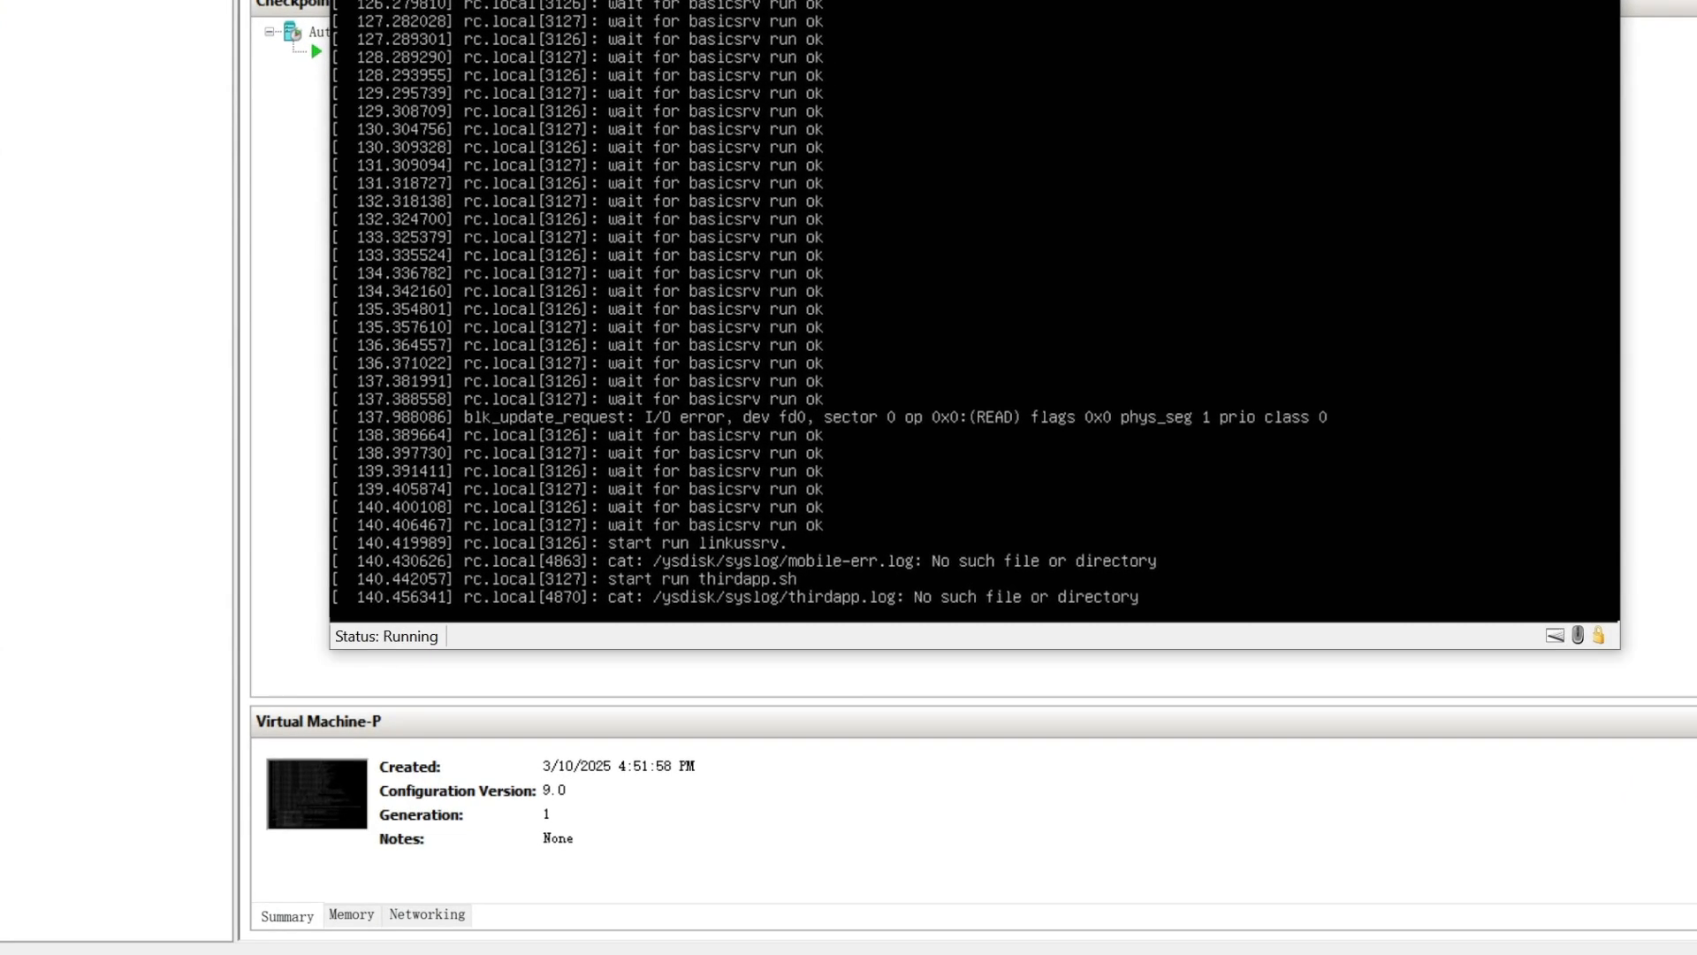
Step: Bring up the IPPBX console login and log in as support
key(Return)
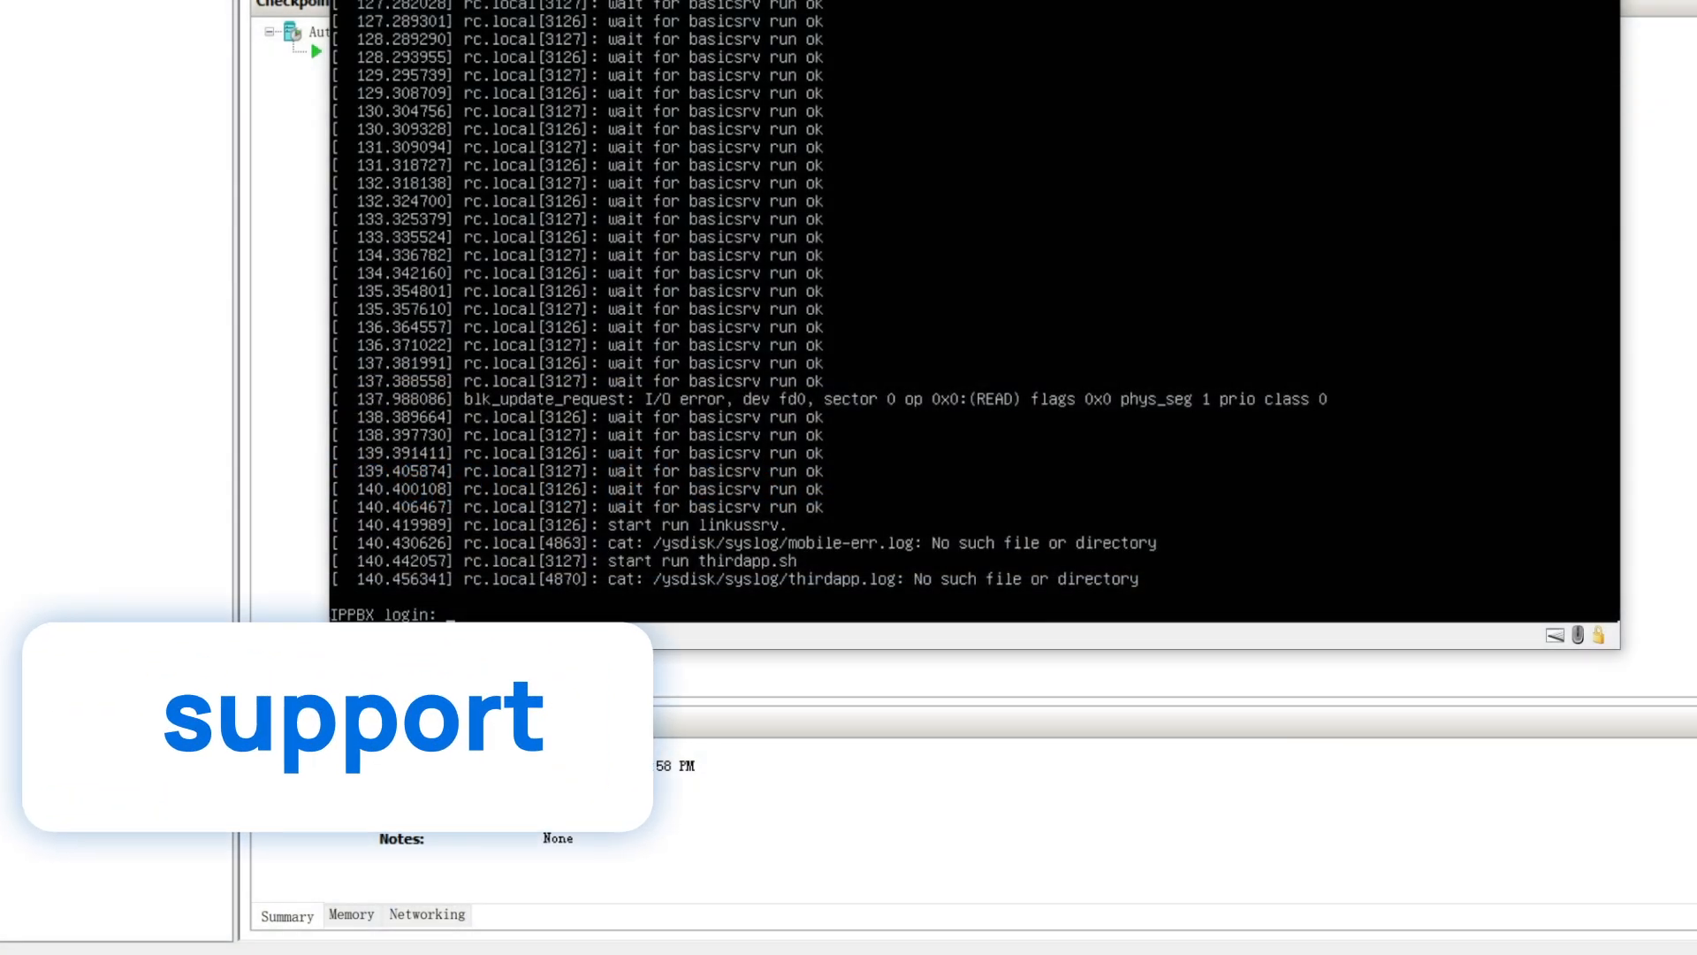
text(support)
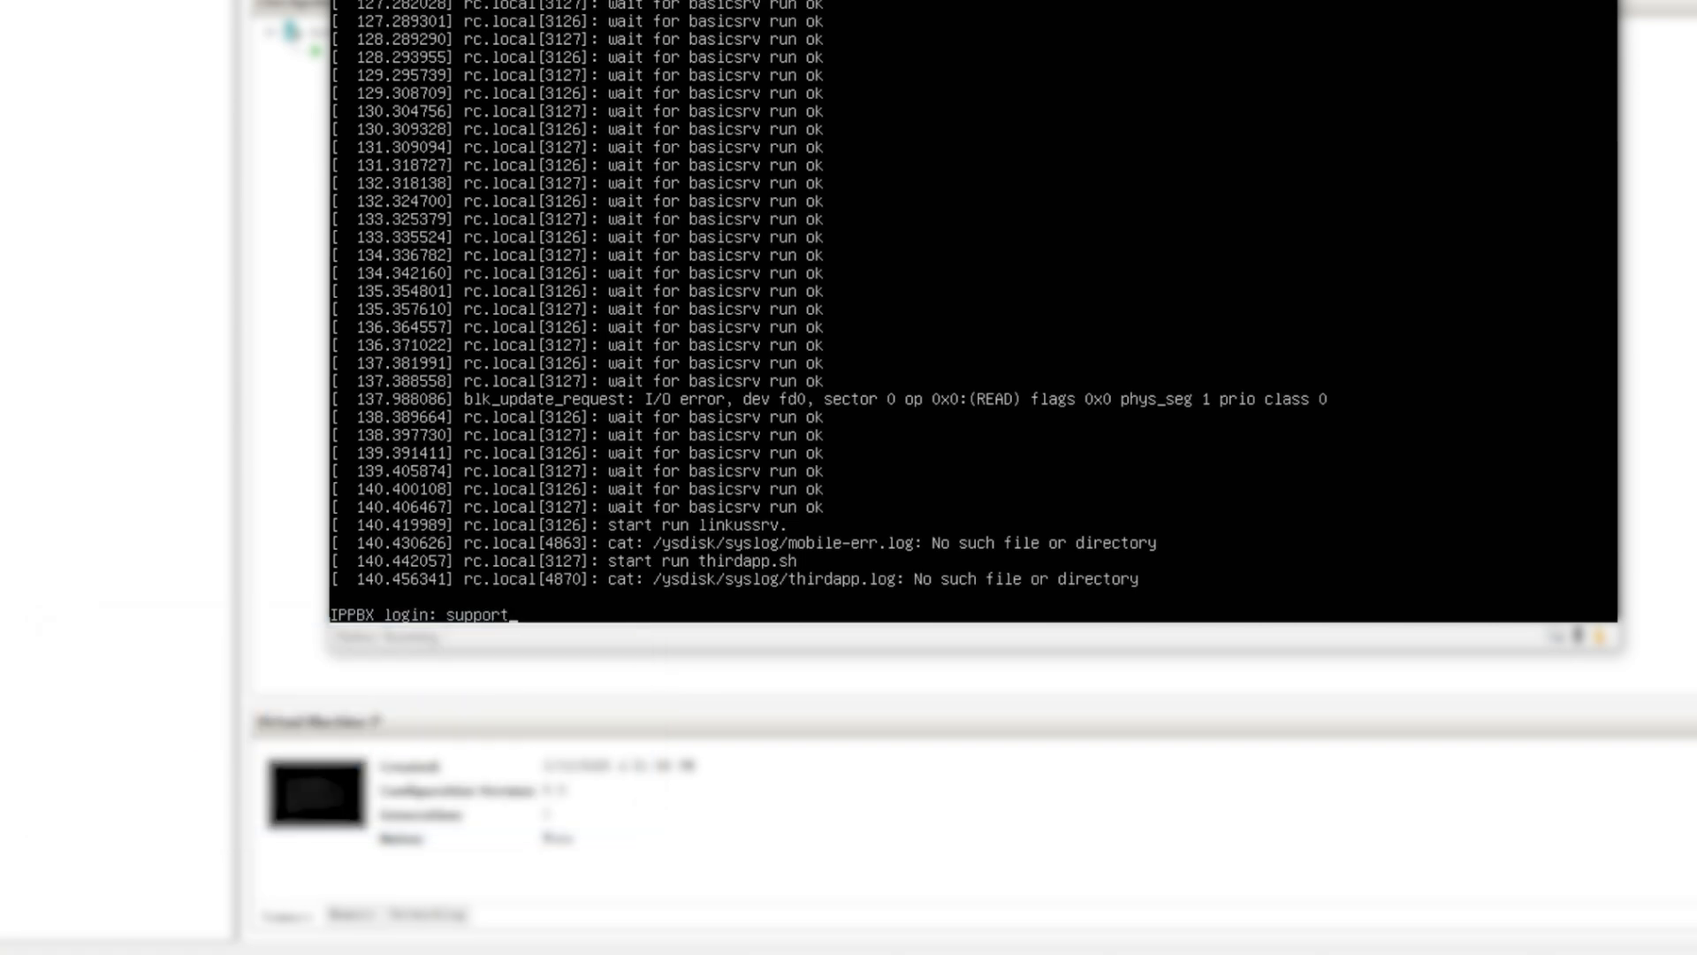
key(Return)
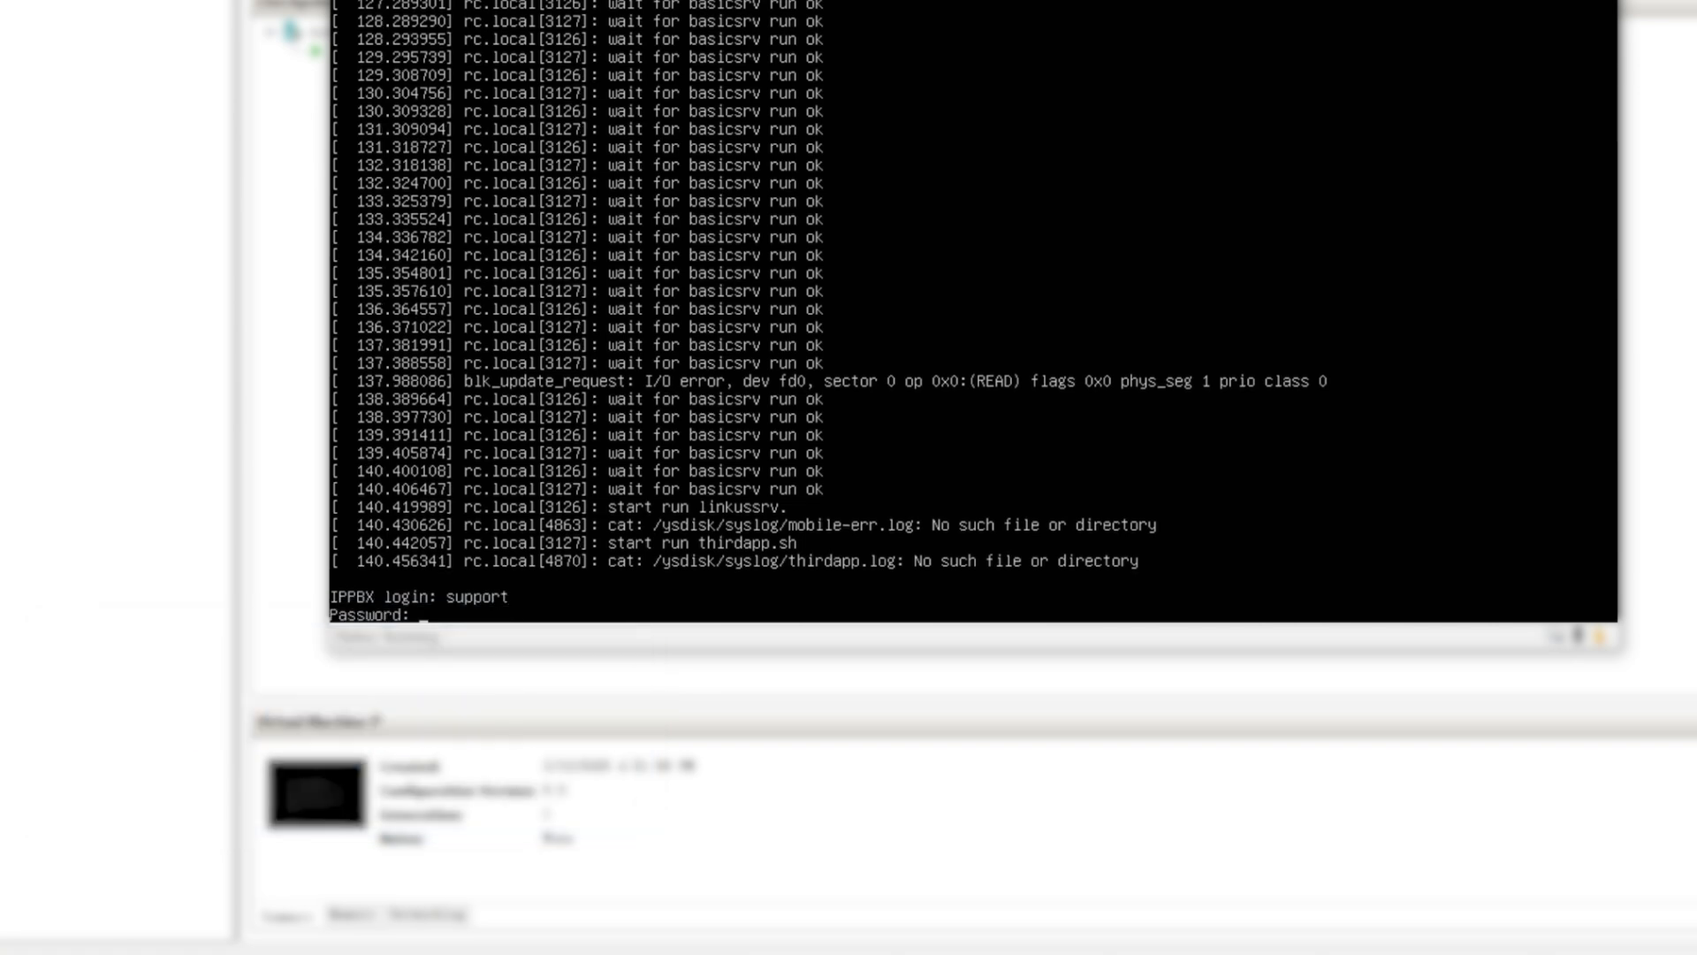
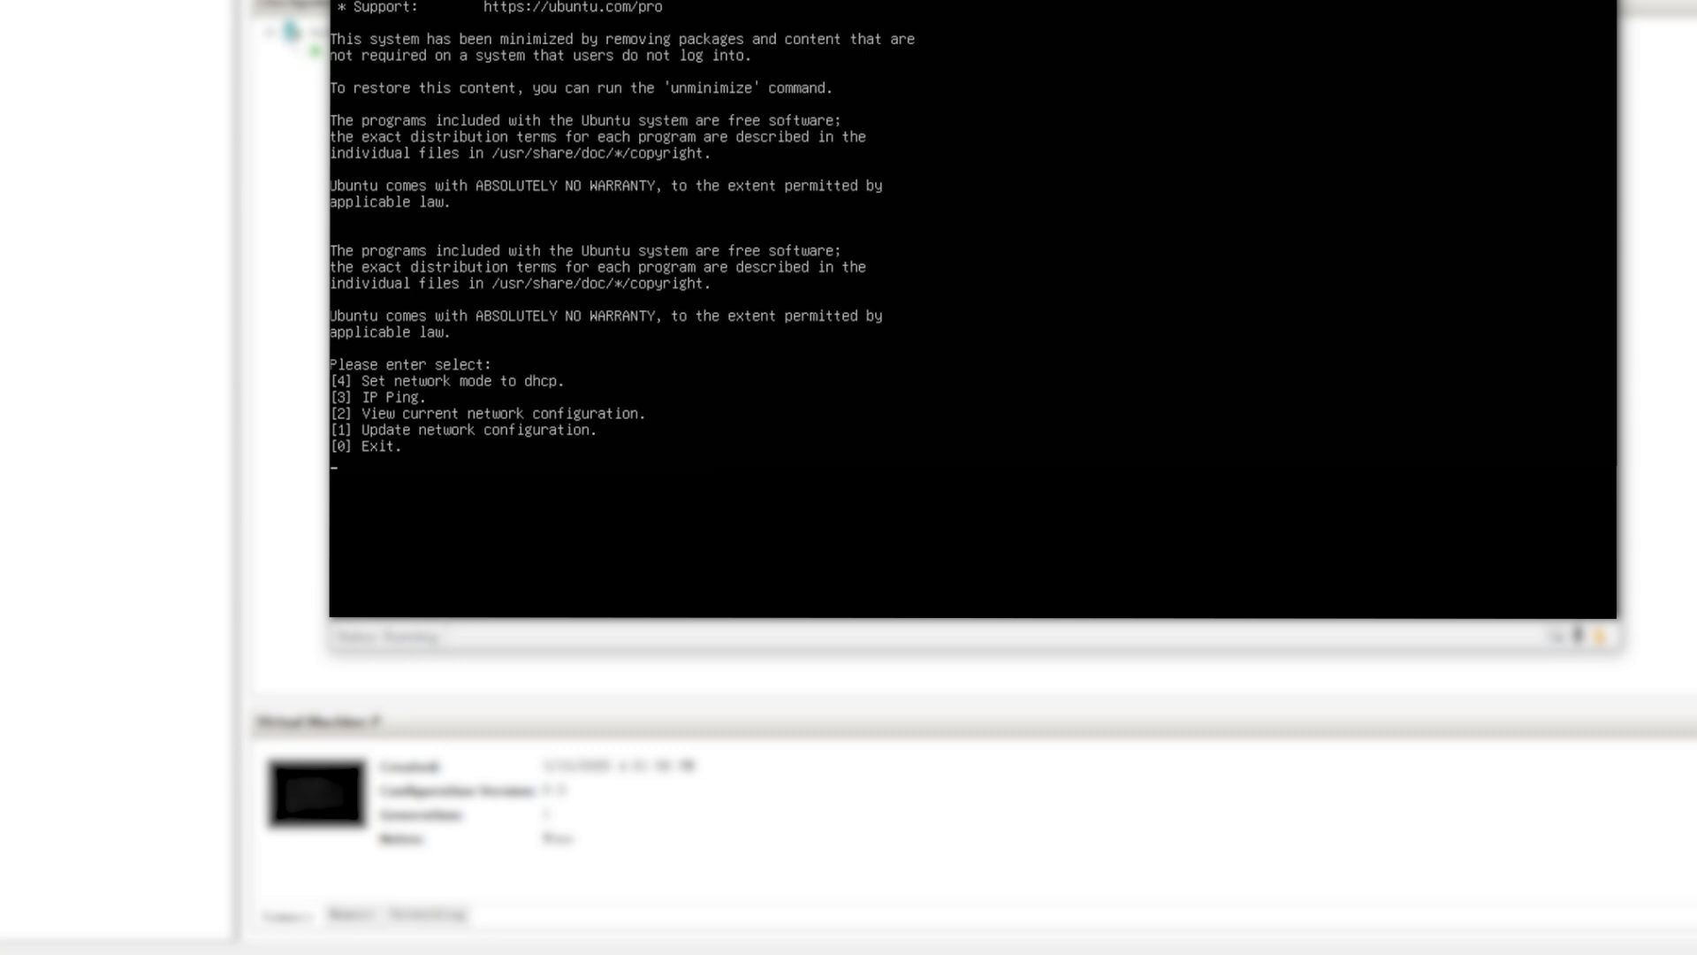
Step: Update the PBX network configuration to IP address 192.168.28.68, netmask 255.255.255.0 and gateway 192.168.28.1
text(1)
key(Return)
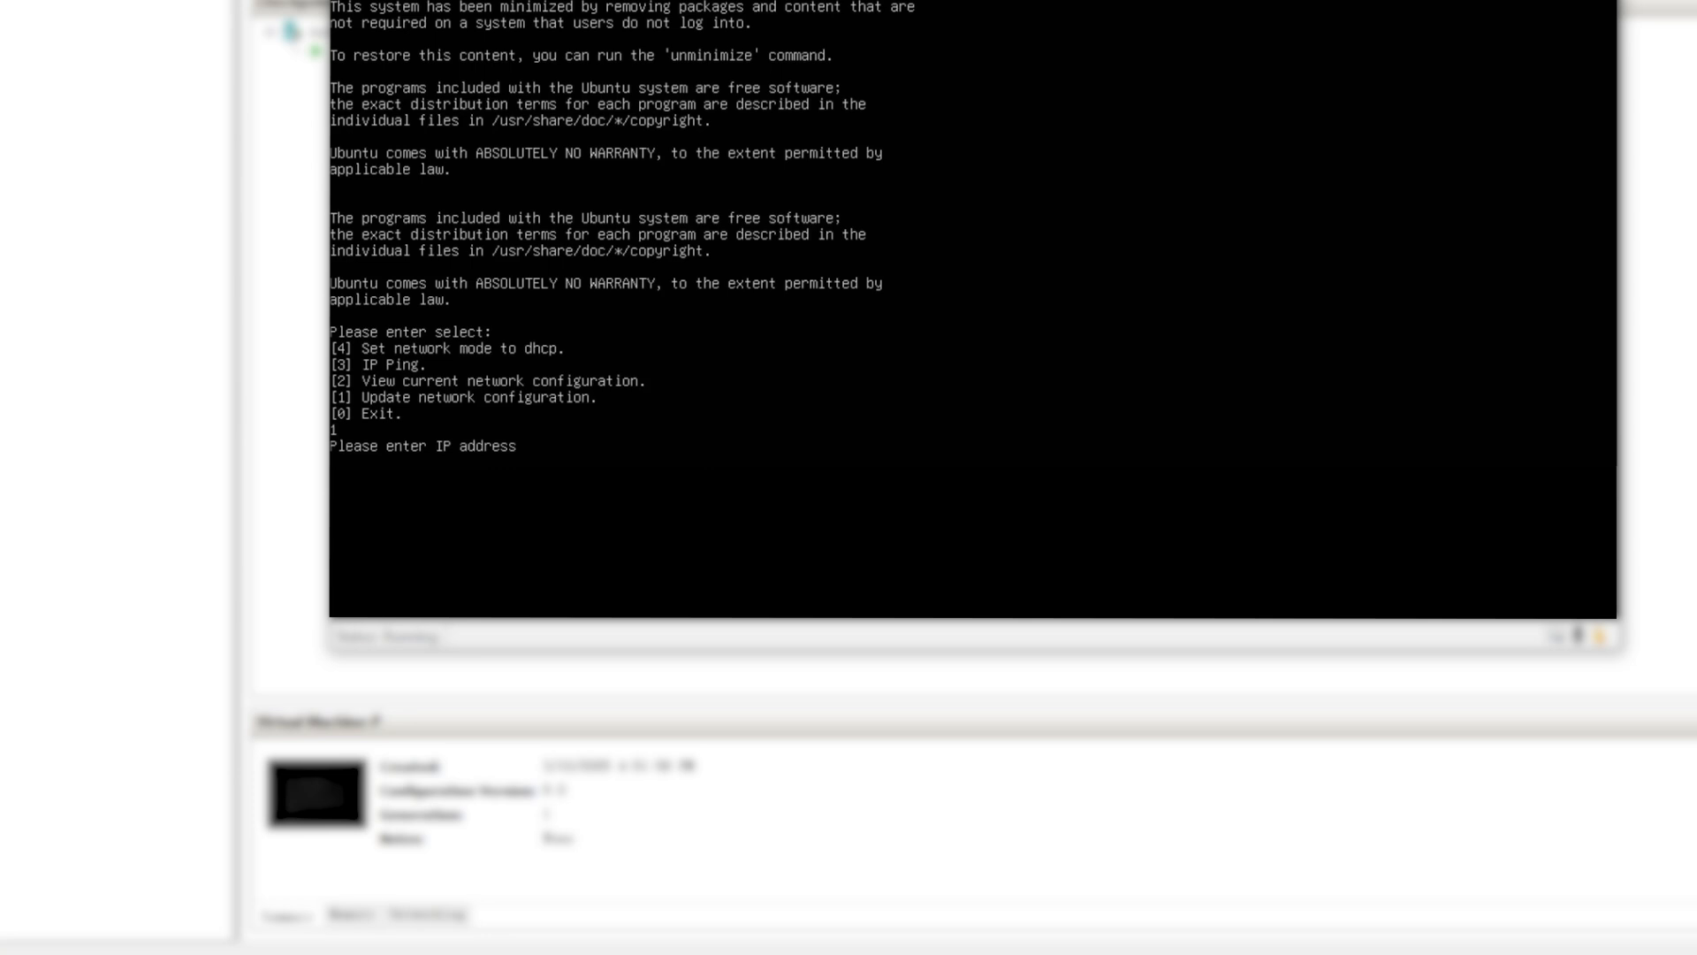
text(192.168.28.68)
key(Return)
text(255.255.255.0)
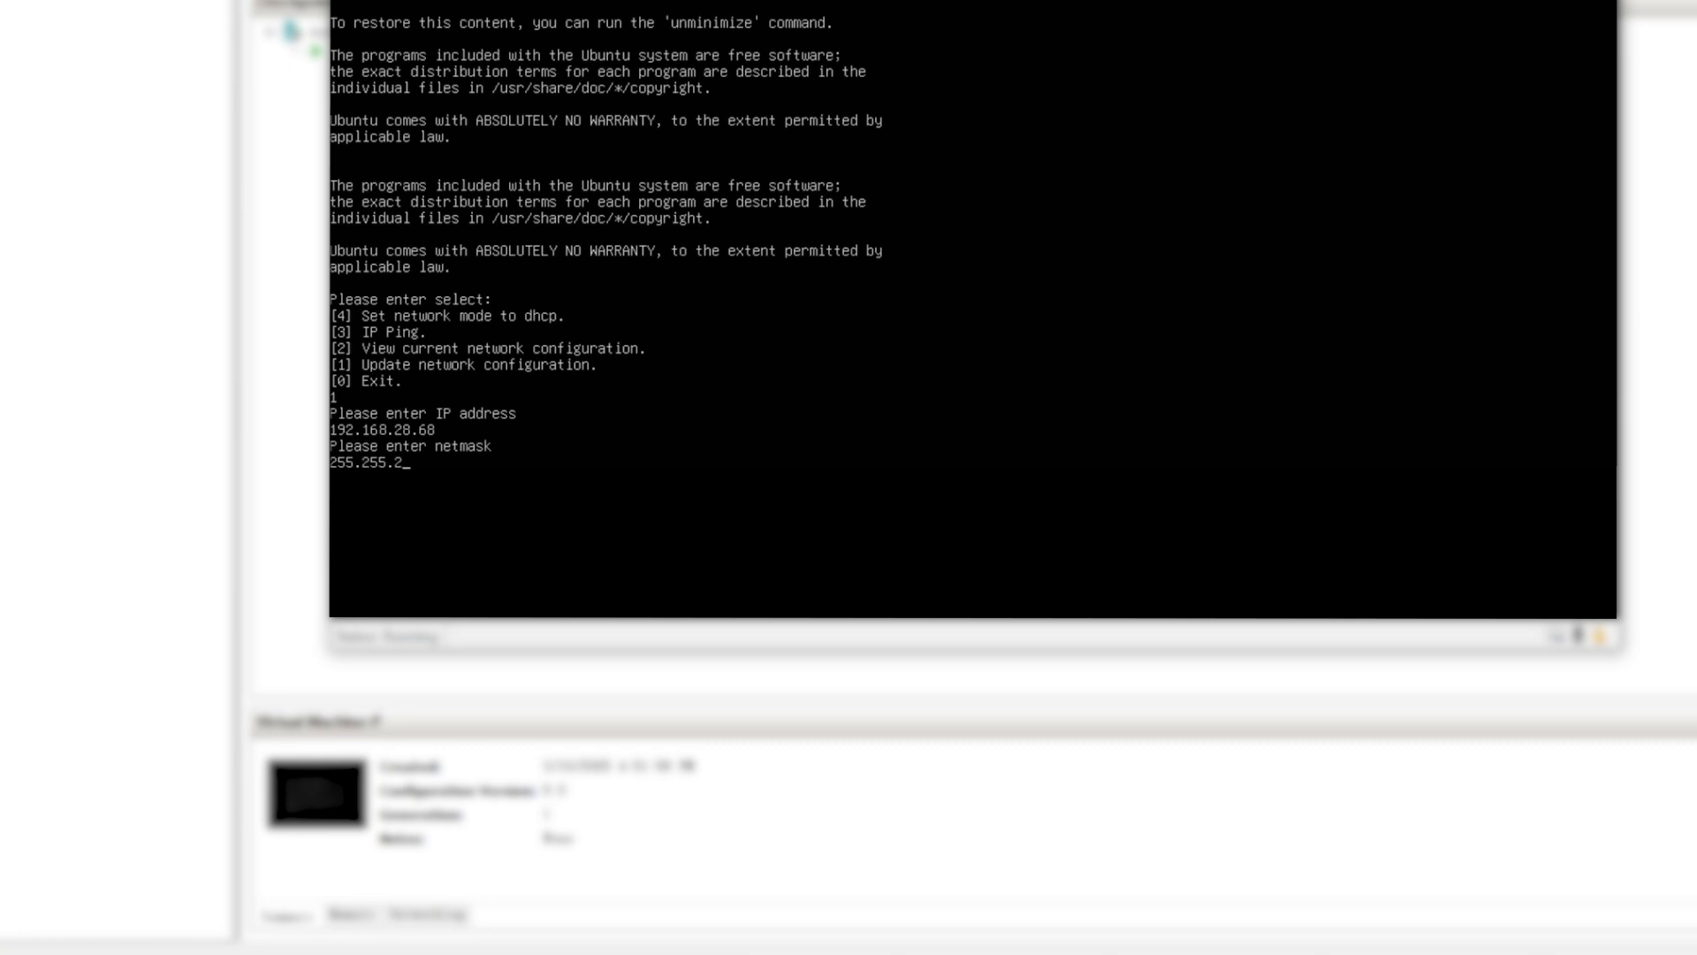
key(Return)
text(192.168.28.1)
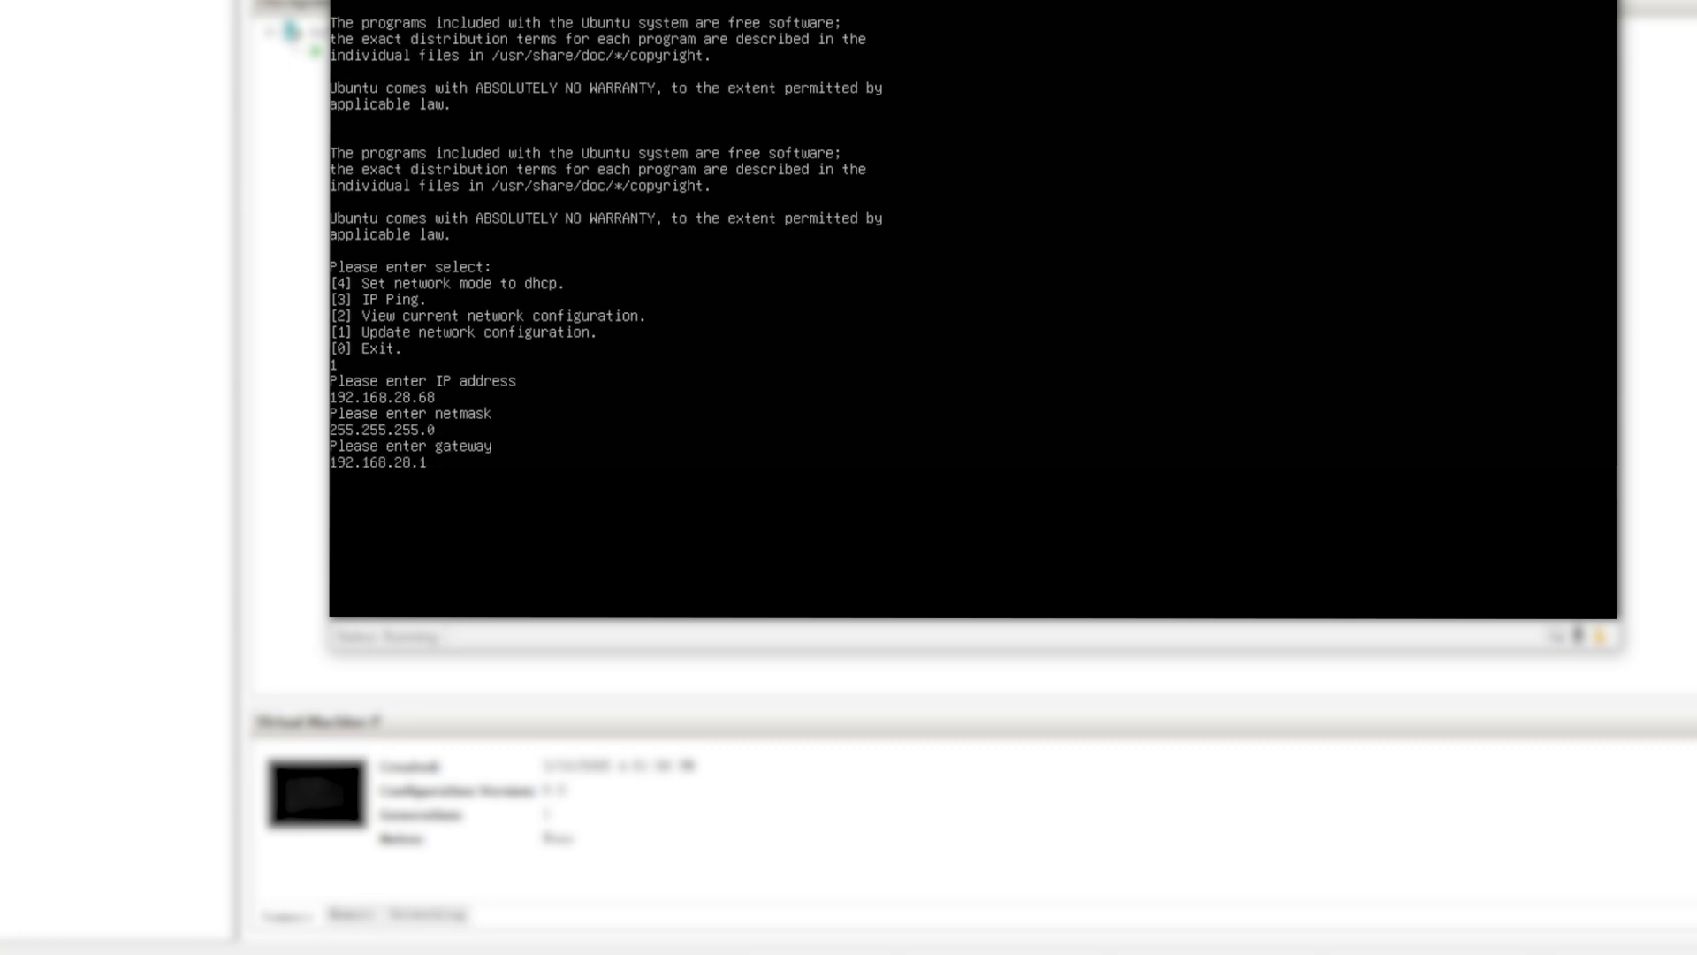
key(Return)
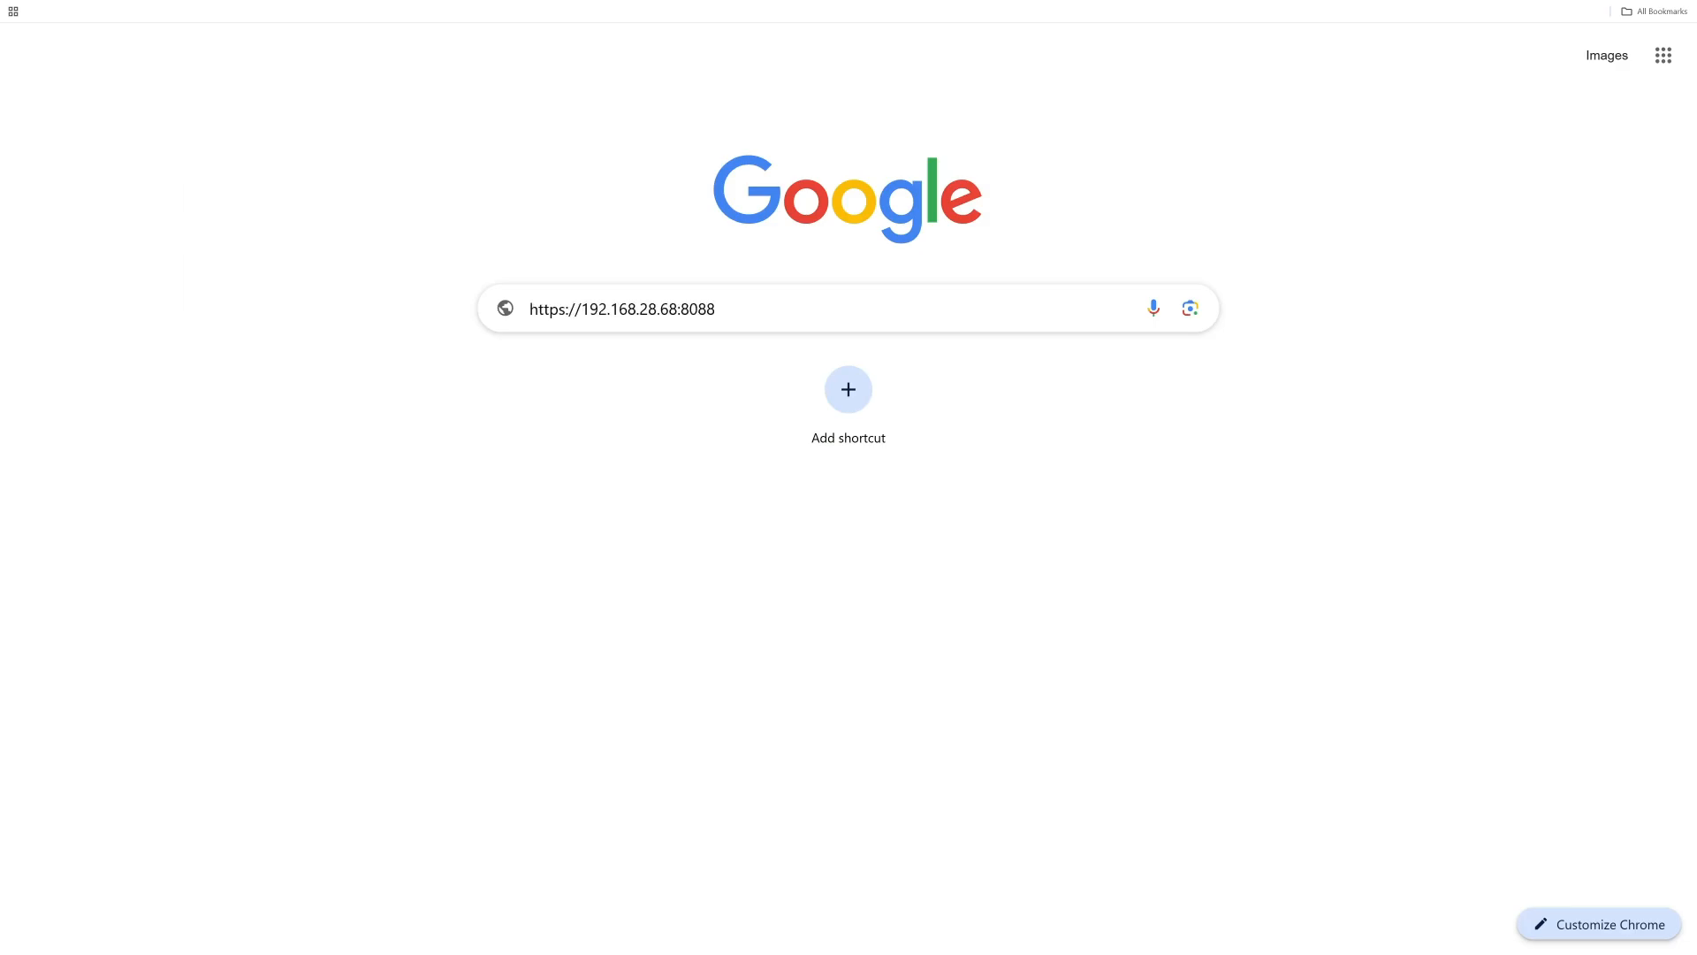
key(Return)
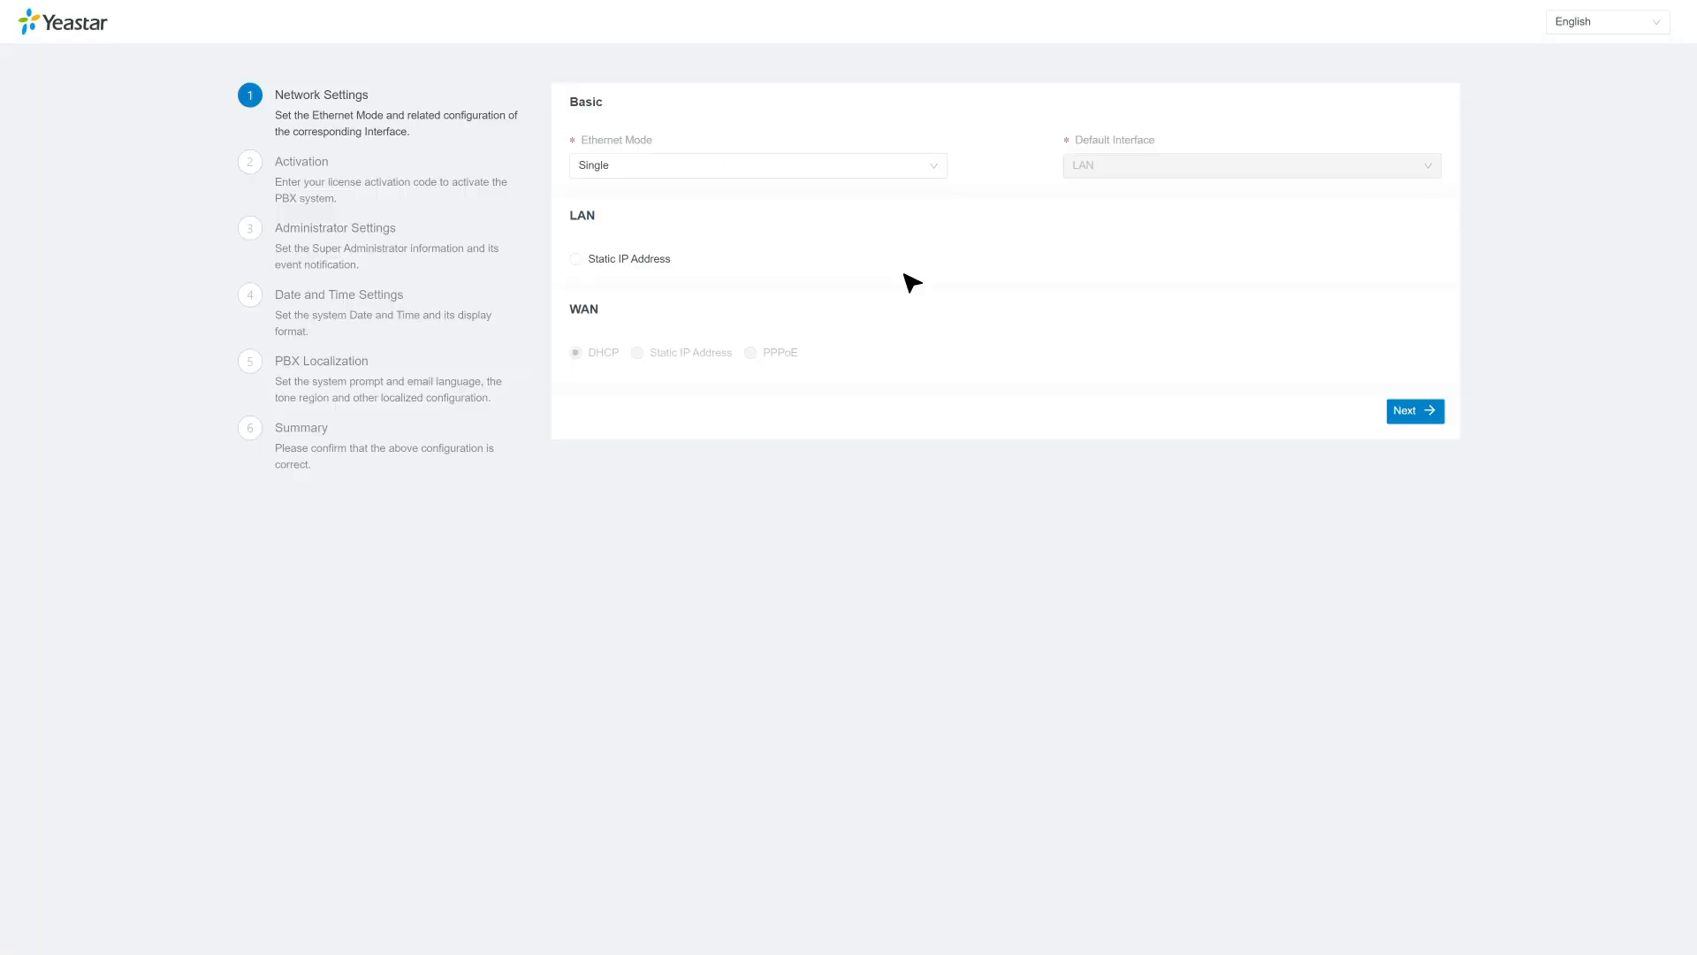